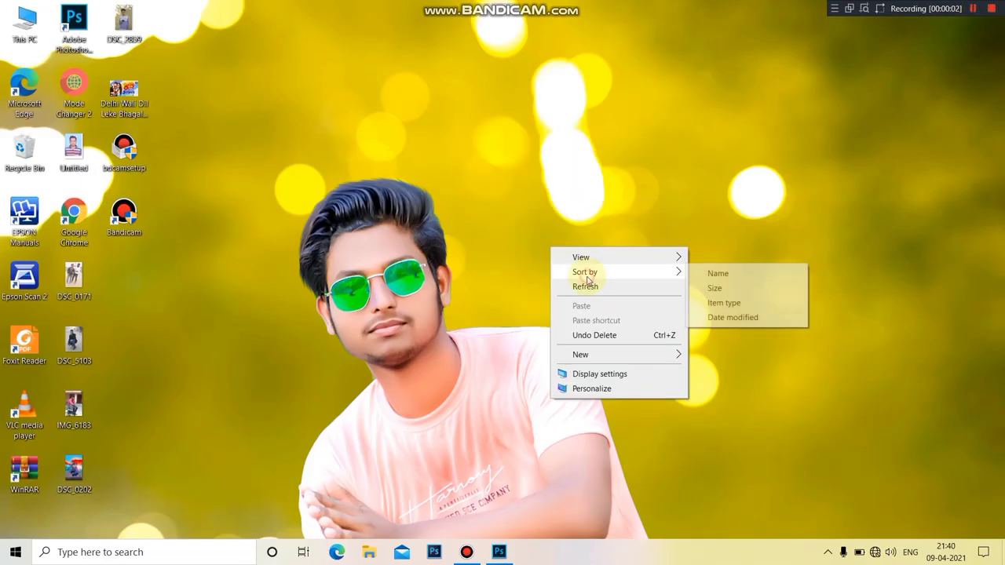
Step: Duplicate the Background to Layer 1 and raise the Shadows/Highlights shadows amount
{"action": "left_click", "coordinate": [585, 286]}
{"action": "left_click", "coordinate": [501, 553]}
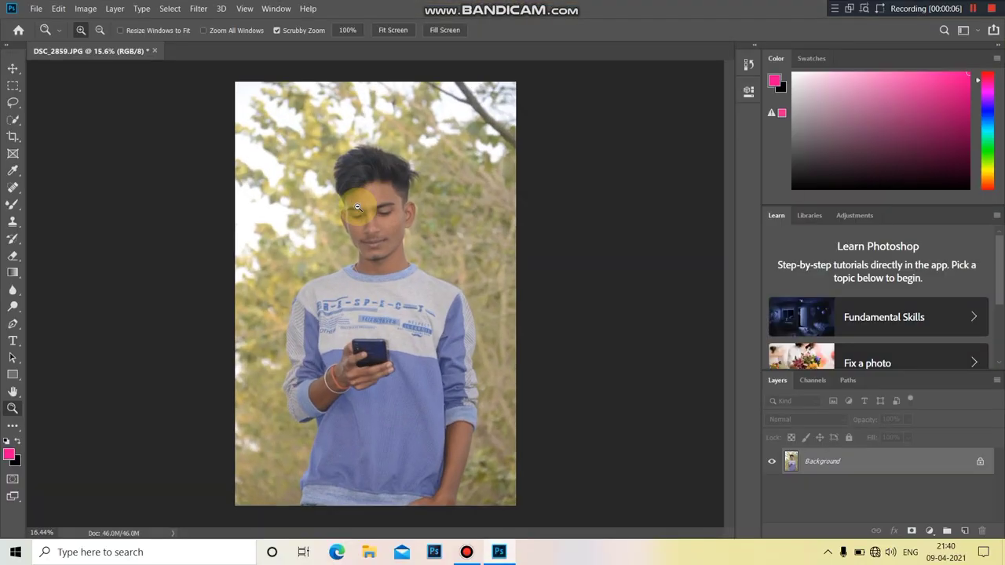
{"action": "key", "text": "ctrl+j"}
{"action": "left_click", "coordinate": [99, 9]}
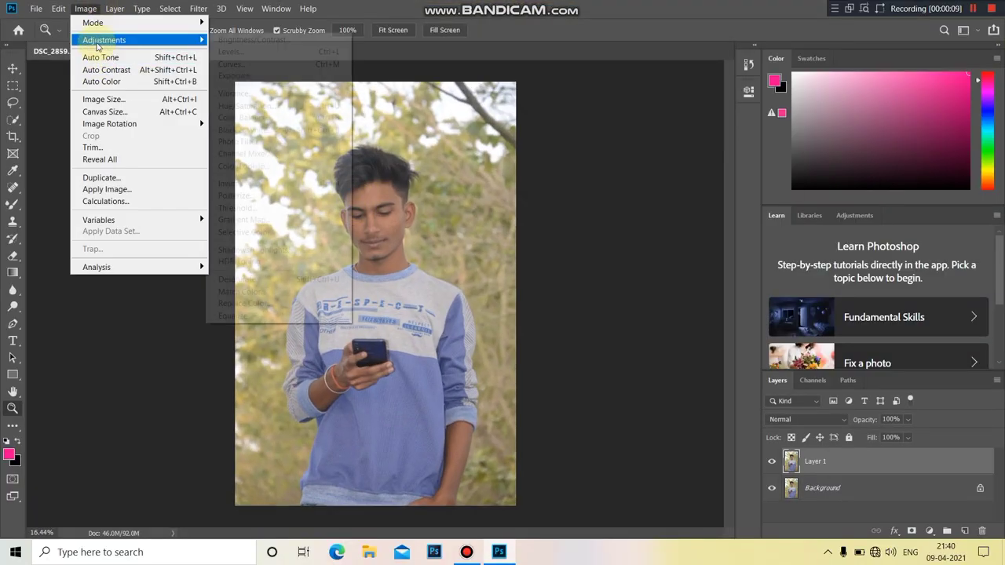
{"action": "left_click", "coordinate": [229, 251]}
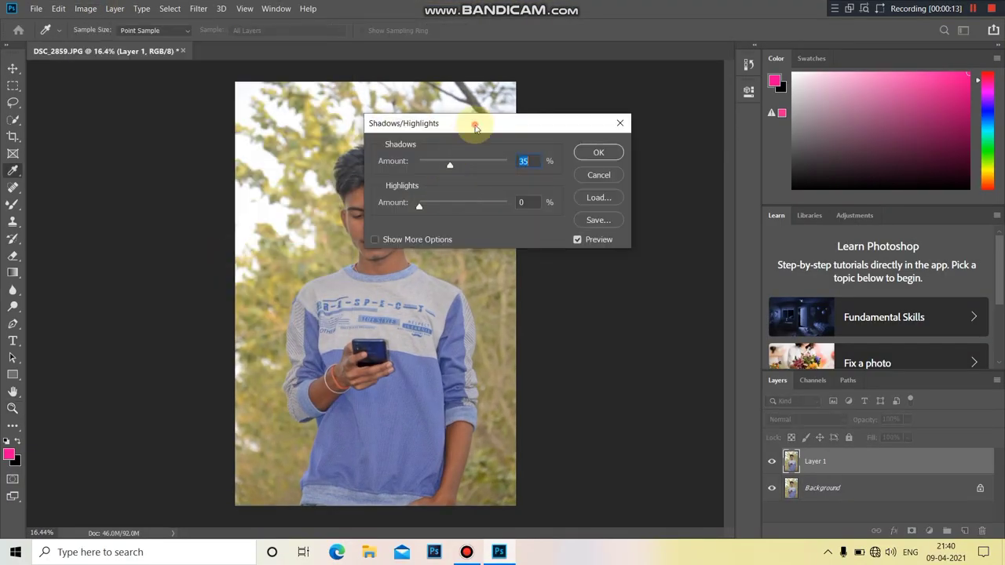
{"action": "left_click_drag", "start_coordinate": [476, 123], "coordinate": [591, 119]}
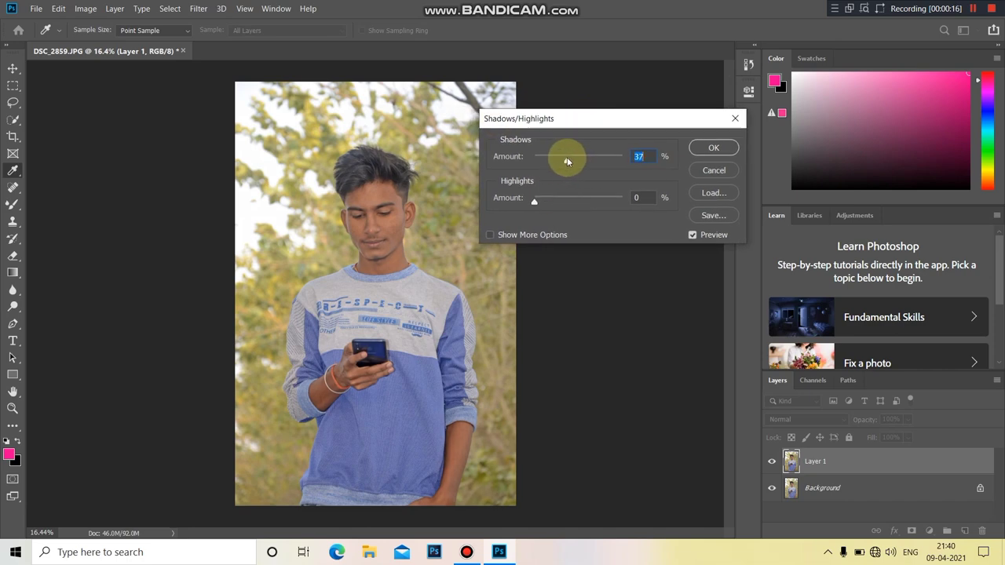
{"action": "left_click_drag", "start_coordinate": [565, 160], "coordinate": [573, 160]}
{"action": "left_click", "coordinate": [713, 157]}
Step: Zoom in, toggle Layer 1 to compare, and undo an accidental flatten
{"action": "key", "text": "z"}
{"action": "left_click_drag", "start_coordinate": [377, 201], "coordinate": [389, 200]}
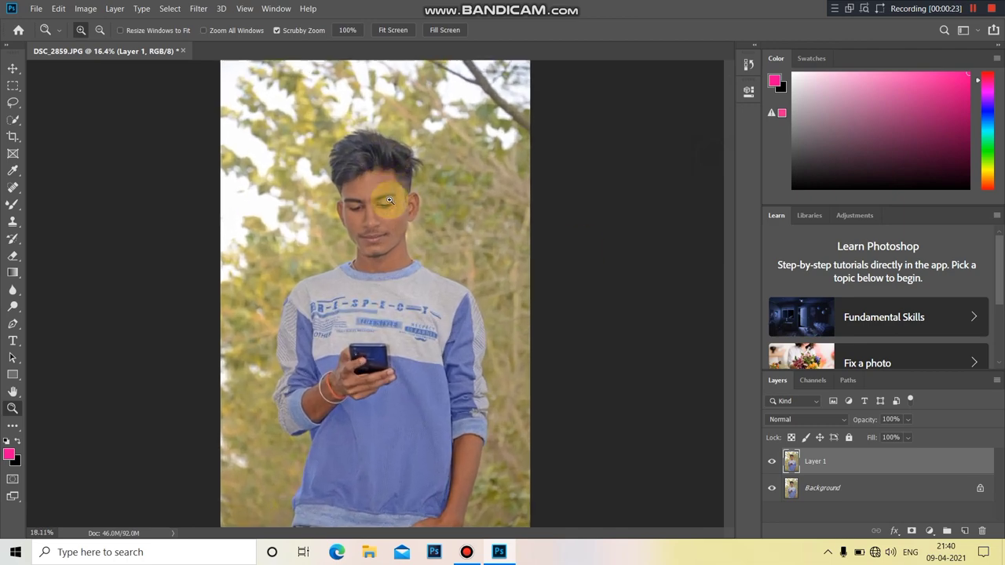
{"action": "left_click", "coordinate": [772, 464]}
{"action": "left_click", "coordinate": [773, 461]}
{"action": "right_click", "coordinate": [853, 457]}
{"action": "left_click", "coordinate": [706, 382]}
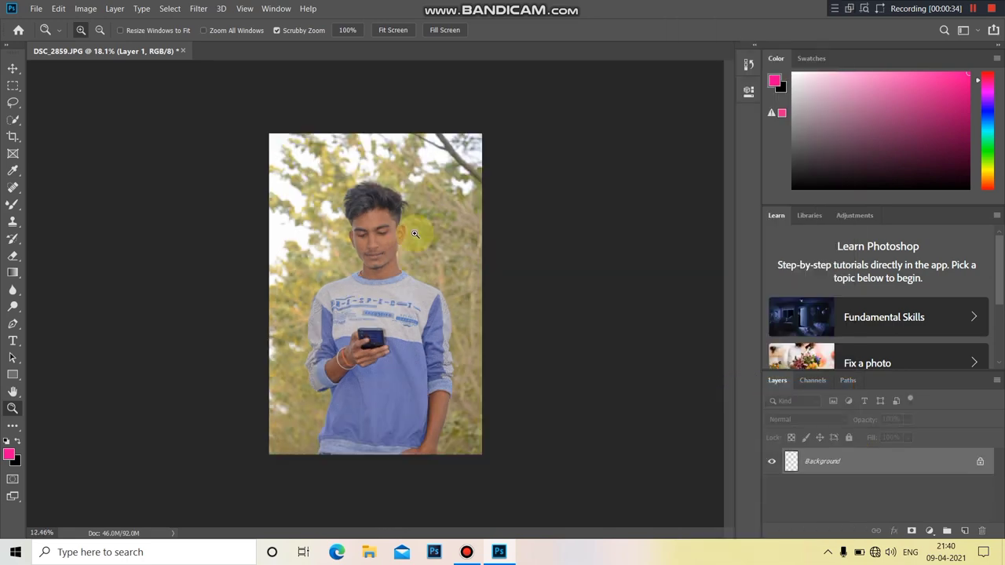
{"action": "key", "text": "ctrl+z"}
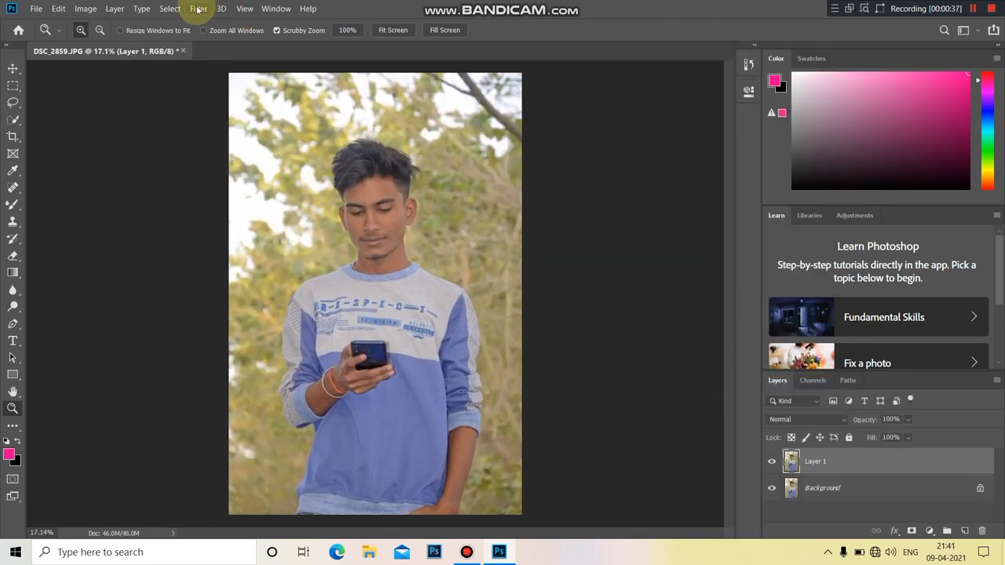
{"action": "left_click", "coordinate": [199, 8]}
Step: In the Camera Raw Filter, boost the yellows and blues saturation in HSL
{"action": "left_click", "coordinate": [210, 78]}
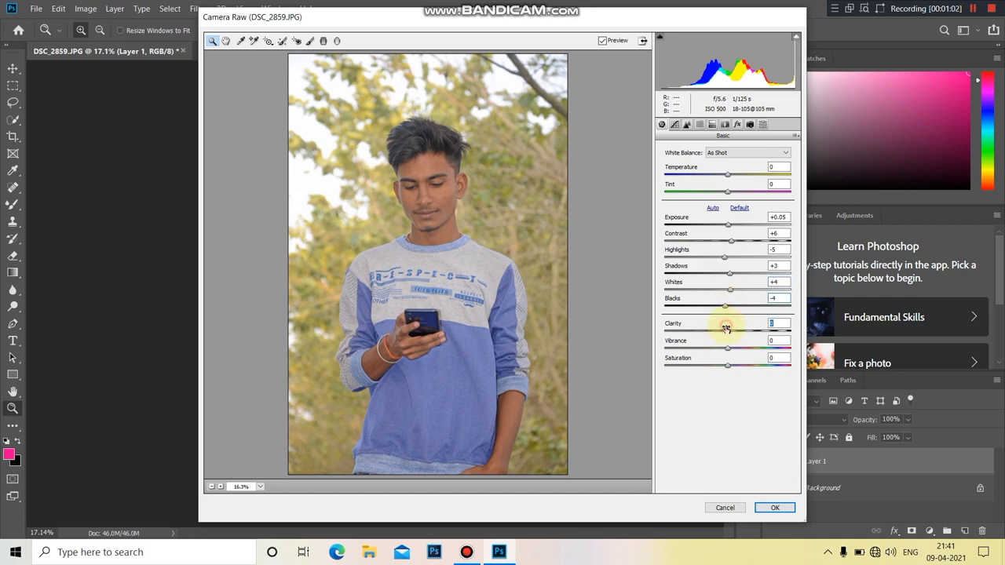
{"action": "left_click", "coordinate": [674, 125]}
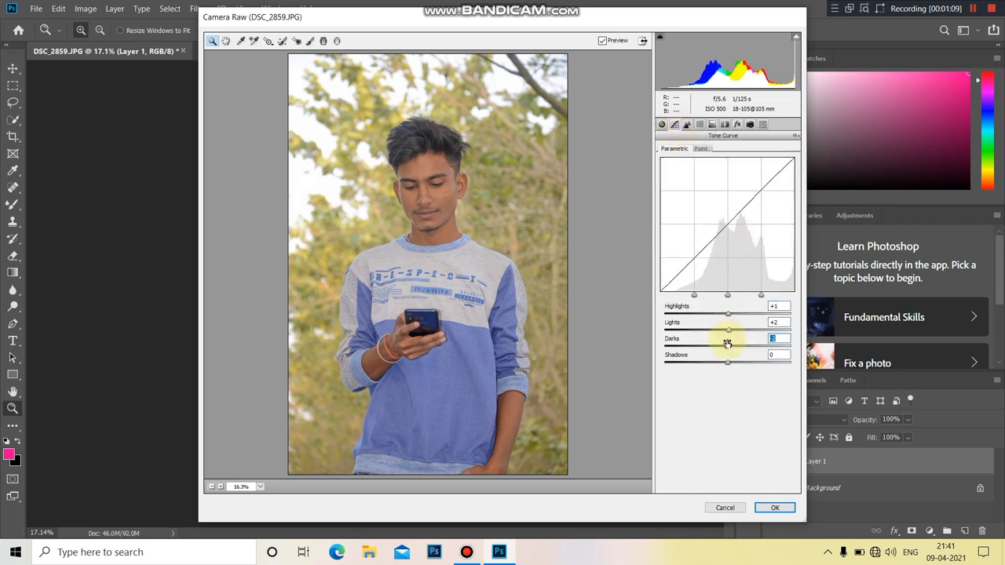
{"action": "left_click", "coordinate": [688, 126]}
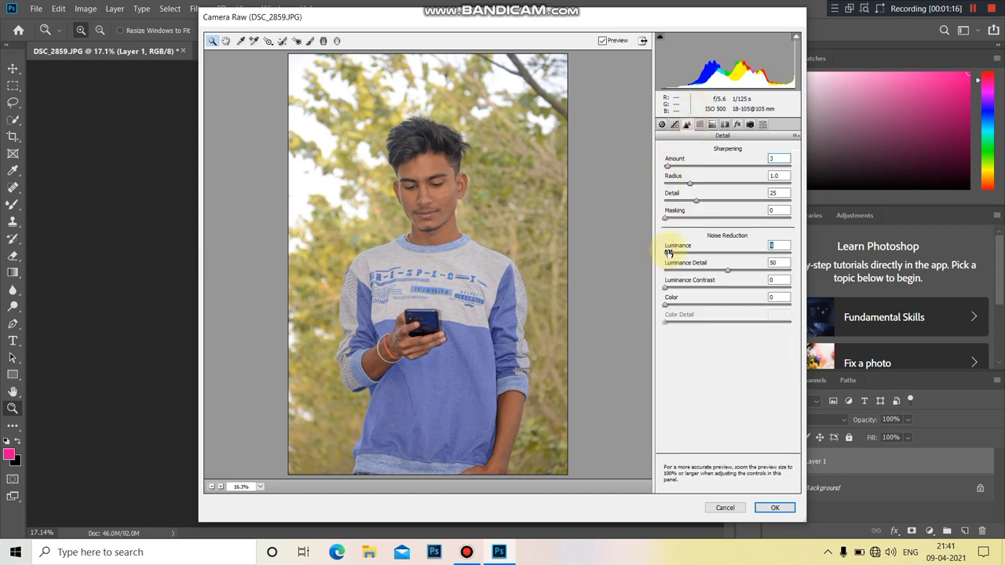
{"action": "left_click", "coordinate": [699, 125]}
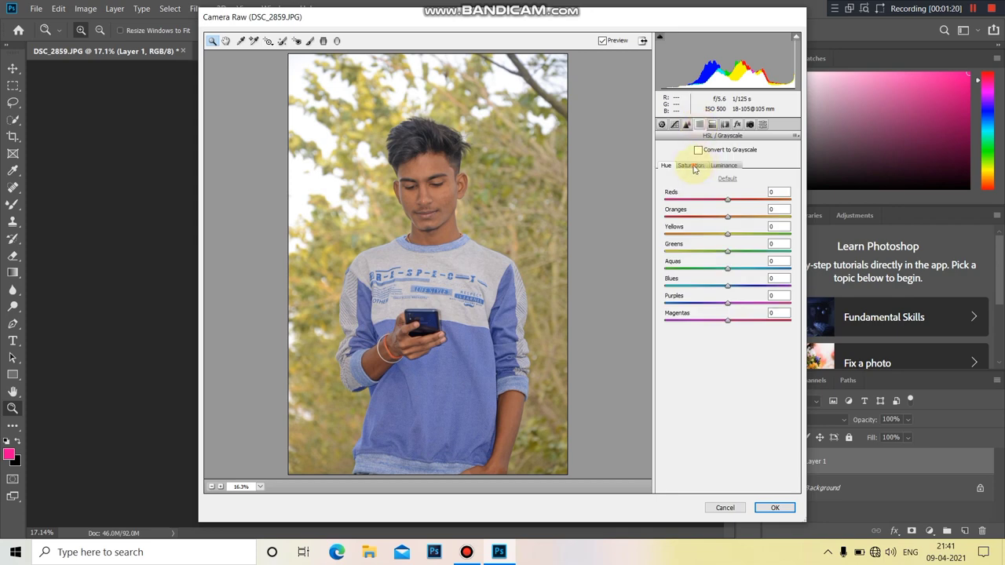
{"action": "left_click", "coordinate": [691, 165]}
{"action": "left_click_drag", "start_coordinate": [727, 234], "coordinate": [759, 232]}
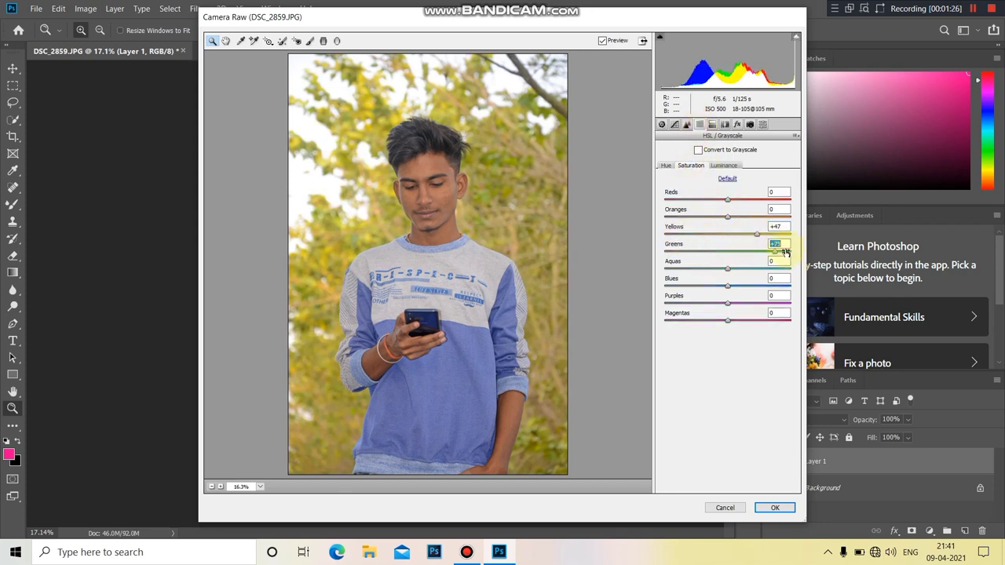
{"action": "left_click_drag", "start_coordinate": [722, 277], "coordinate": [731, 281]}
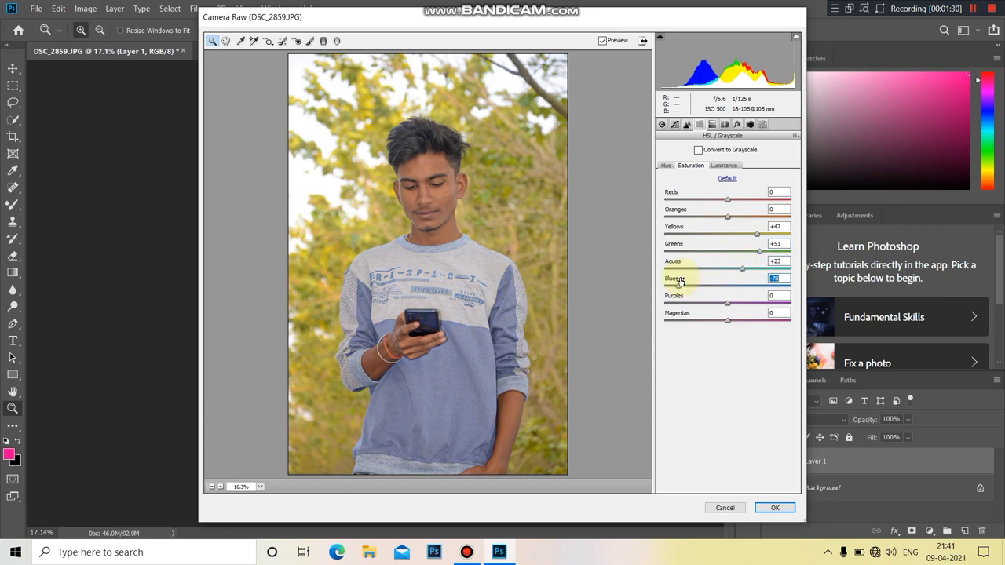
Step: Shift the yellows hue to green the foliage and apply the Camera Raw filter
{"action": "left_click", "coordinate": [730, 166]}
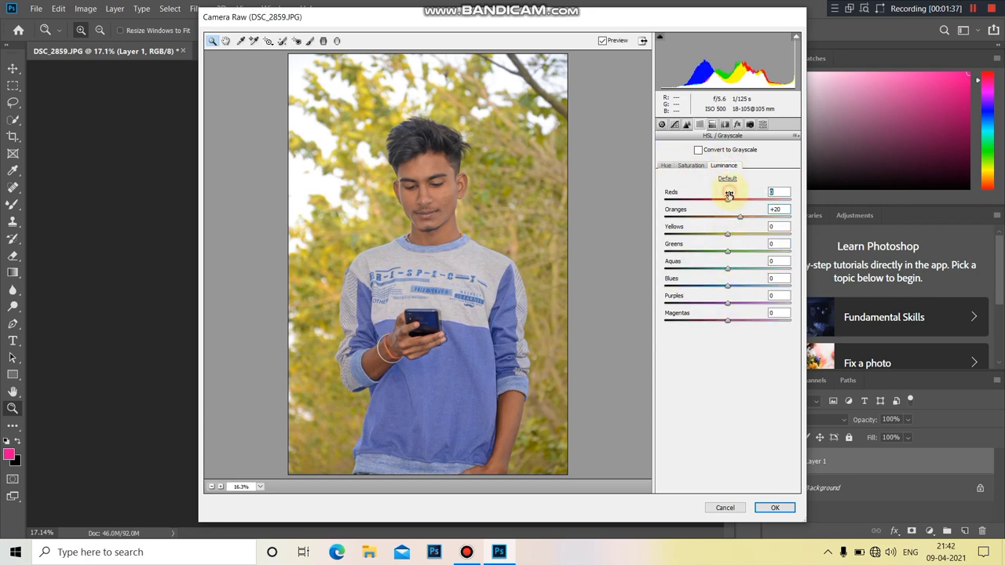
{"action": "left_click", "coordinate": [666, 166]}
{"action": "mouse_move", "coordinate": [728, 234]}
{"action": "left_mouse_down"}
{"action": "mouse_move", "coordinate": [697, 234]}
{"action": "mouse_move", "coordinate": [721, 226]}
{"action": "mouse_move", "coordinate": [757, 243]}
{"action": "left_mouse_up"}
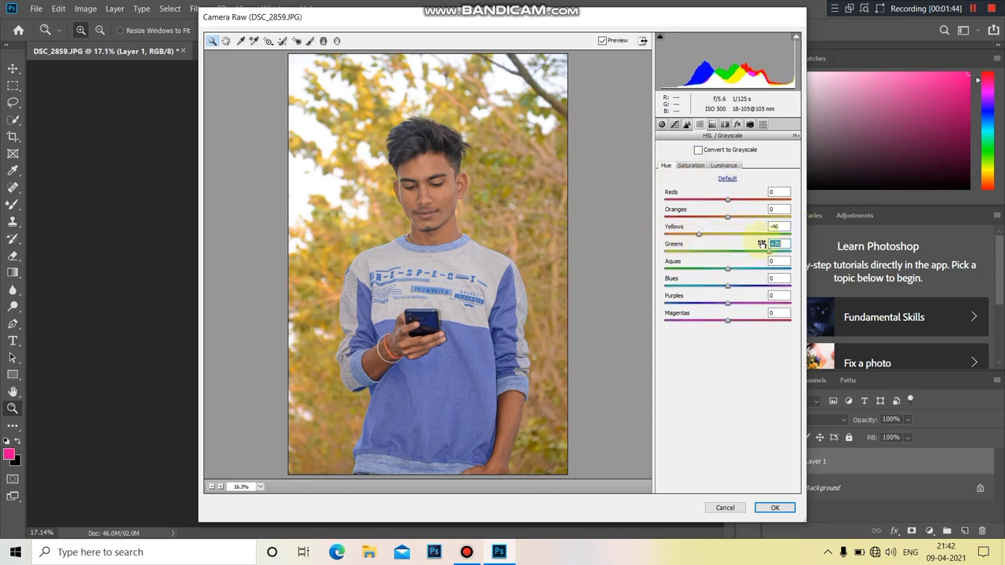
{"action": "left_click", "coordinate": [775, 509]}
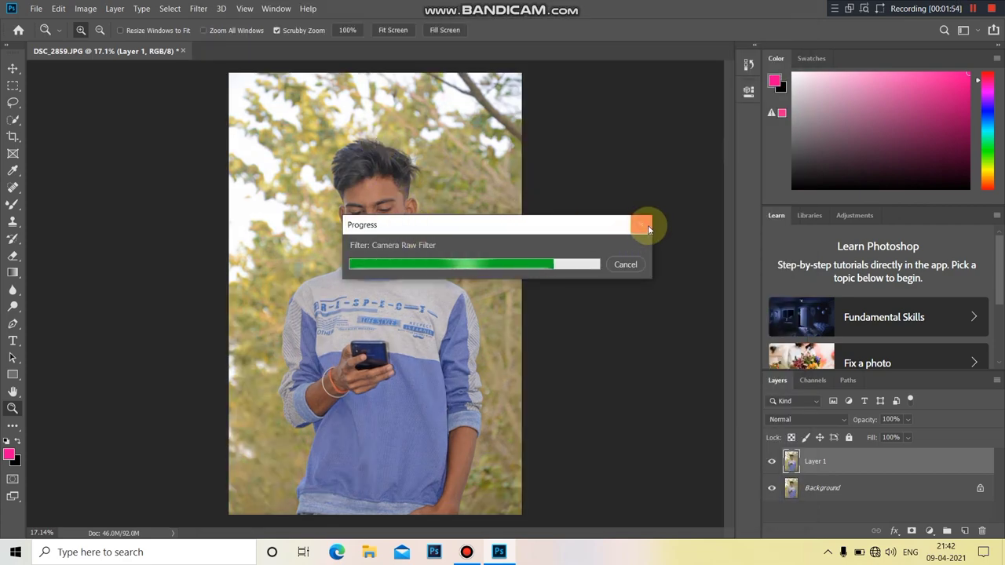
Step: Fit the image to the window, compare Layer 1, and undo an accidental merge
{"action": "left_click", "coordinate": [330, 173], "text": "alt"}
{"action": "key", "text": "ctrl+0"}
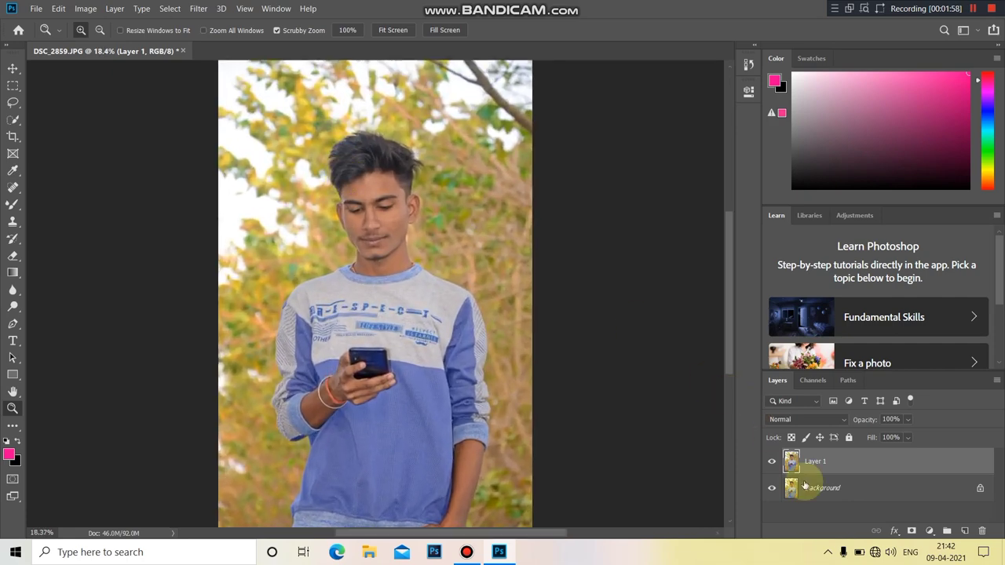
{"action": "left_click", "coordinate": [771, 461]}
{"action": "left_click", "coordinate": [771, 461]}
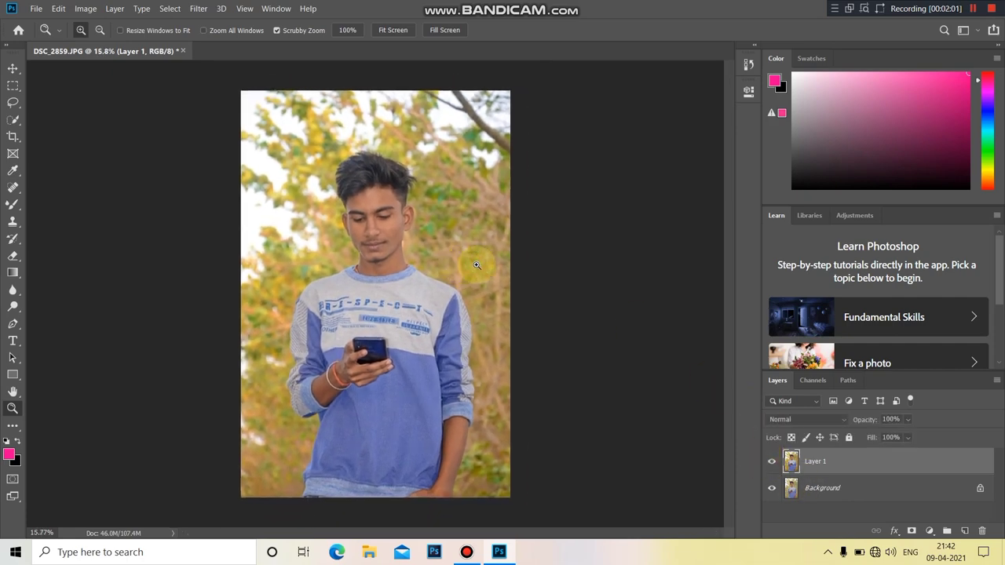
{"action": "right_click", "coordinate": [852, 462]}
{"action": "left_click", "coordinate": [699, 375]}
{"action": "left_click_drag", "start_coordinate": [521, 320], "coordinate": [534, 322]}
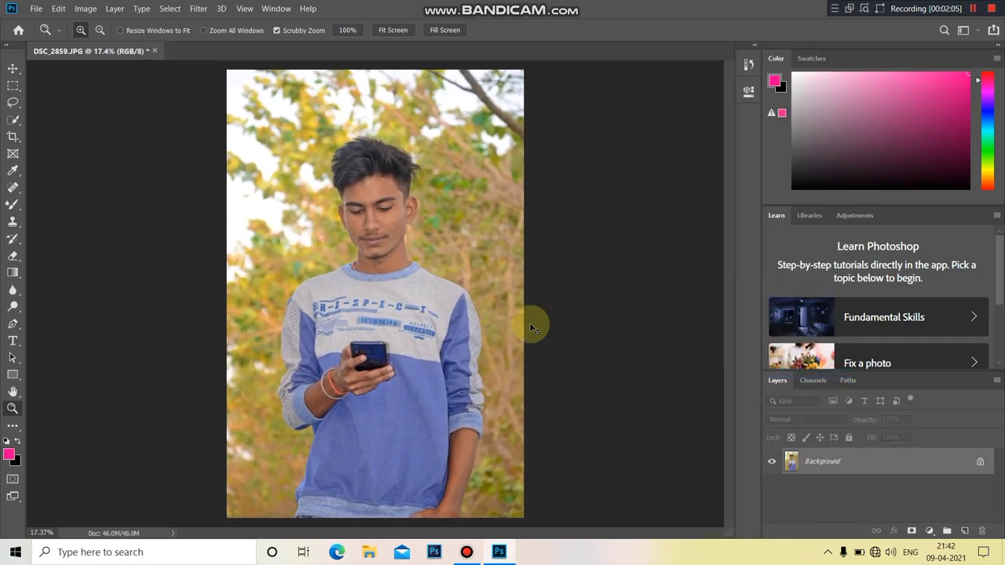
{"action": "key", "text": "ctrl+z"}
Step: Duplicate Layer 1, apply High Pass to the copy, and blend it as Linear Light
{"action": "key", "text": "ctrl+j"}
{"action": "left_click", "coordinate": [198, 8]}
{"action": "mouse_move", "coordinate": [208, 256]}
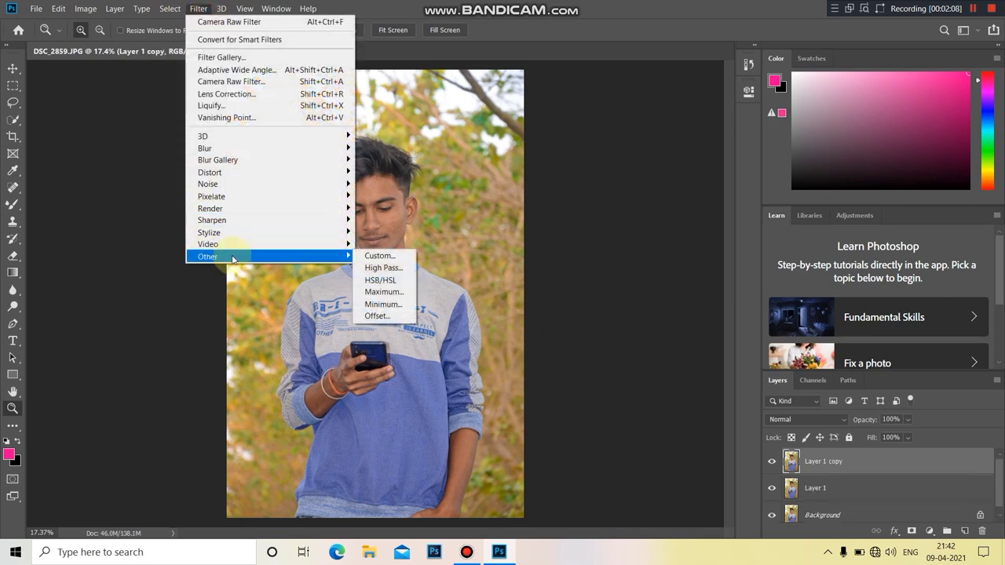
{"action": "left_click", "coordinate": [378, 265]}
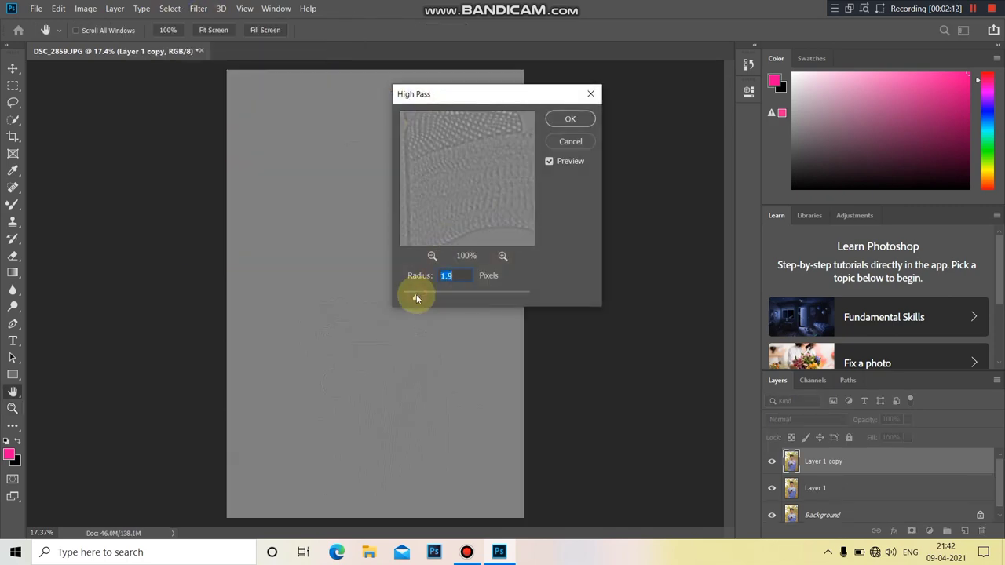
{"action": "left_click", "coordinate": [570, 119]}
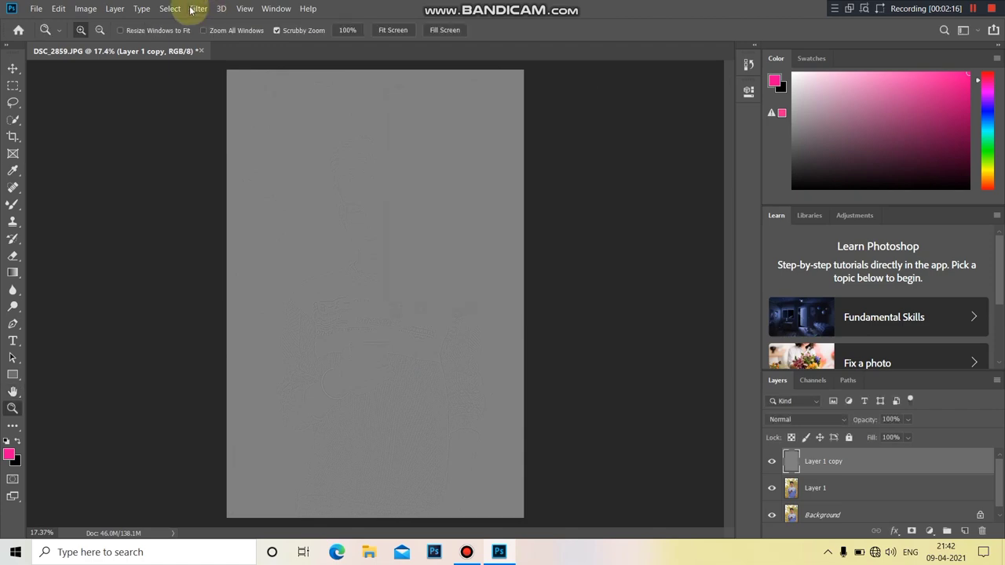
{"action": "left_click", "coordinate": [199, 8]}
{"action": "left_click", "coordinate": [421, 82]}
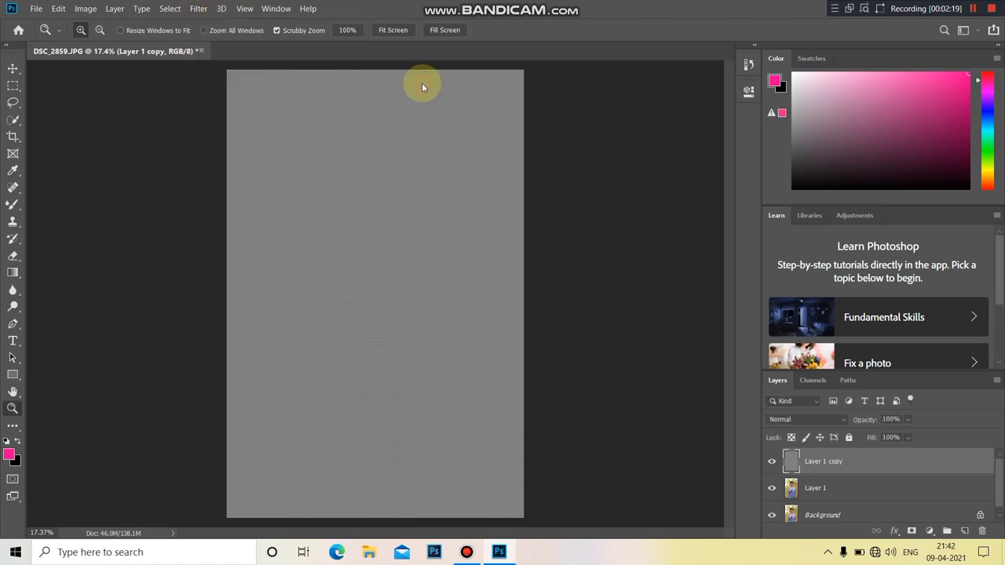
{"action": "left_click", "coordinate": [797, 421]}
{"action": "left_click", "coordinate": [793, 407]}
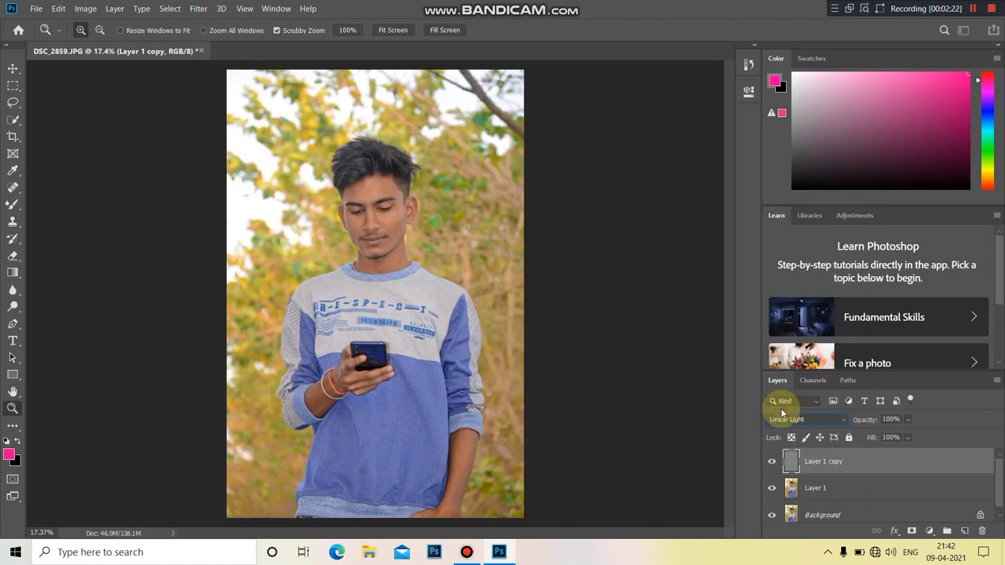
Step: Apply a 1.5 px Gaussian Blur to Layer 1 and zoom in on the face
{"action": "left_click", "coordinate": [831, 489]}
{"action": "left_click", "coordinate": [199, 9]}
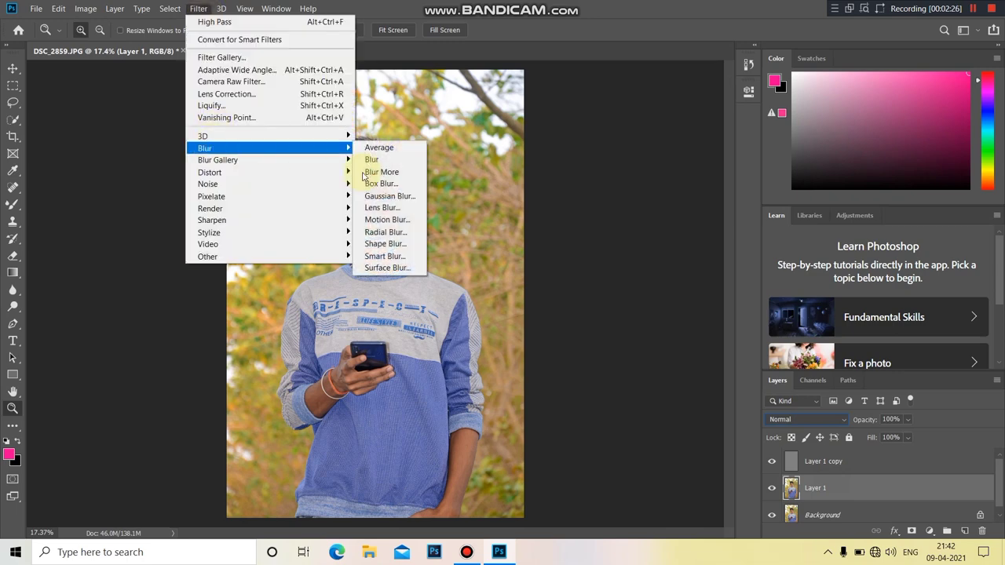
{"action": "left_click", "coordinate": [368, 196]}
{"action": "left_click_drag", "start_coordinate": [424, 292], "coordinate": [411, 295]}
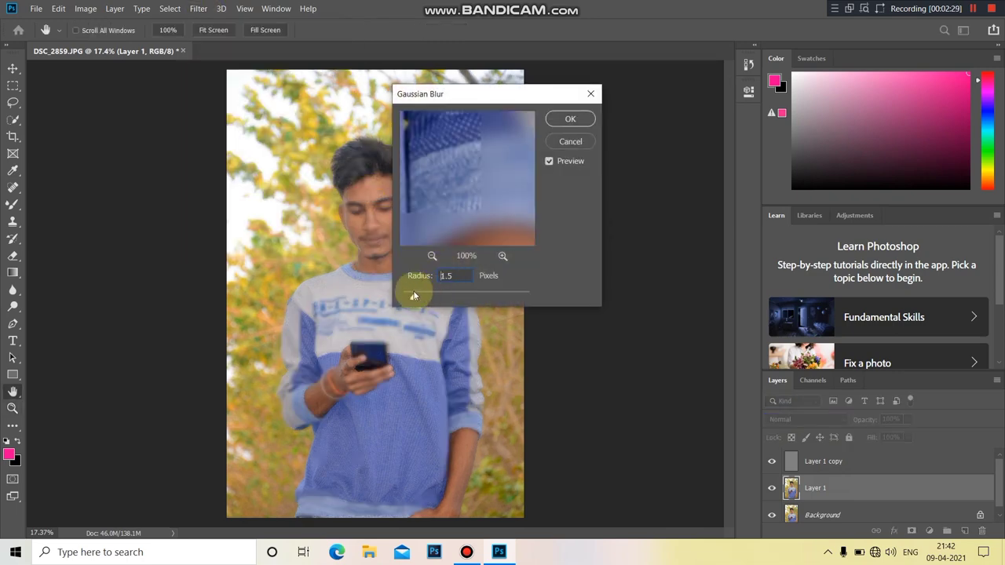
{"action": "left_click", "coordinate": [570, 118]}
{"action": "key", "text": "z"}
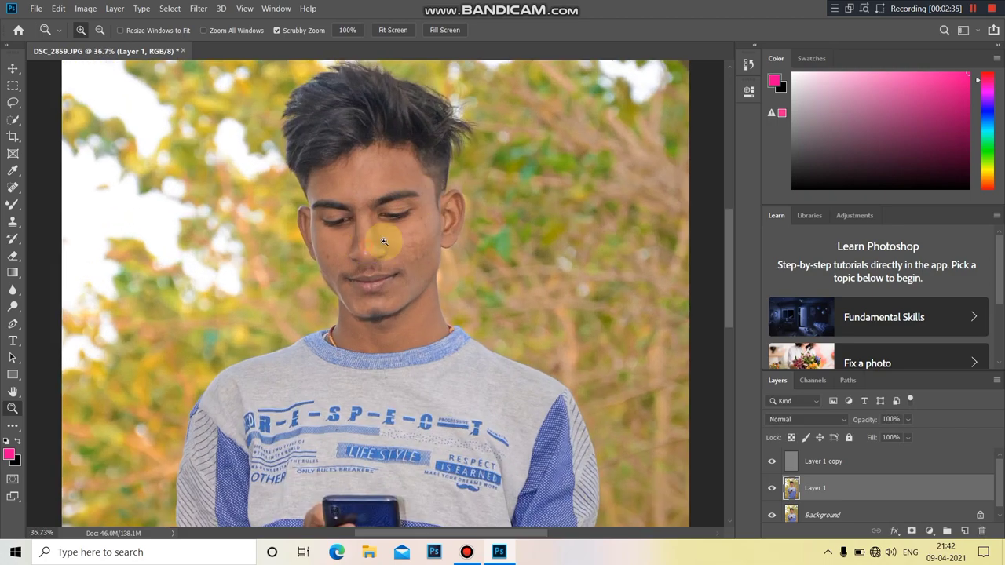
{"action": "left_click_drag", "start_coordinate": [377, 204], "coordinate": [365, 83]}
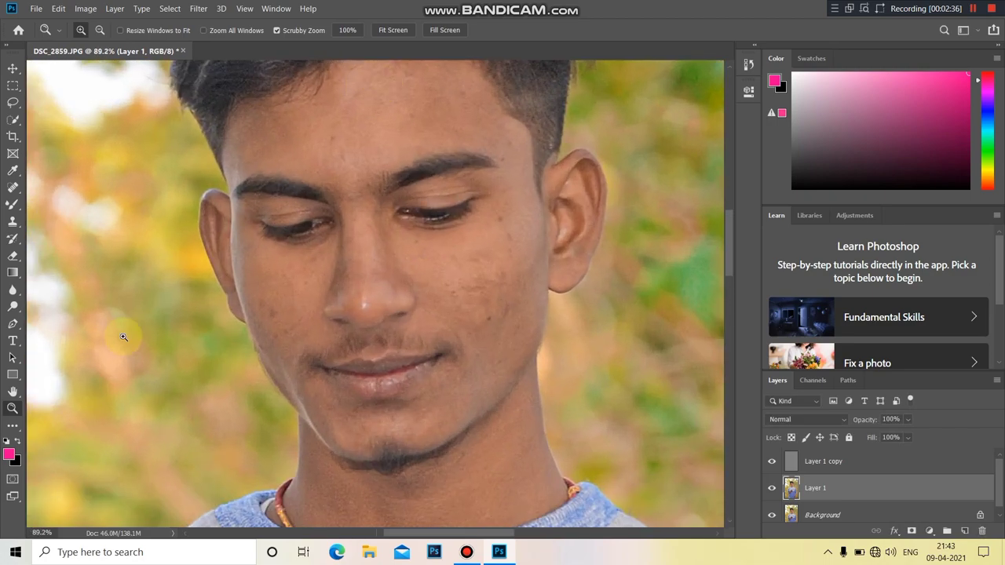
Step: Spot-heal blemishes by the eyebrow, on the cheek, chin, jaw, nose and below the right eye
{"action": "left_click", "coordinate": [13, 391]}
{"action": "left_click_drag", "start_coordinate": [420, 194], "coordinate": [399, 254]}
{"action": "left_click", "coordinate": [13, 188]}
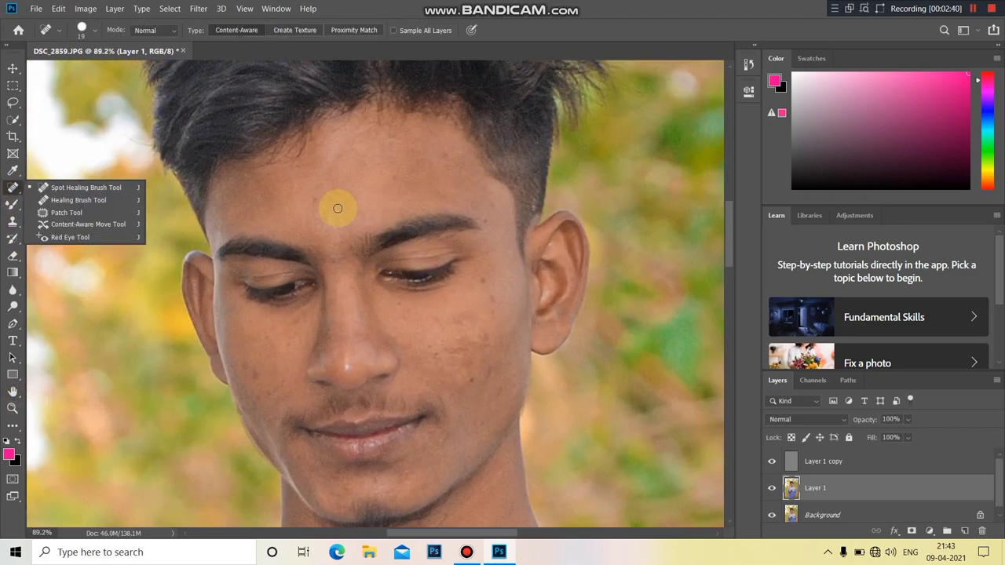
{"action": "left_click", "coordinate": [316, 202]}
{"action": "left_click", "coordinate": [385, 186]}
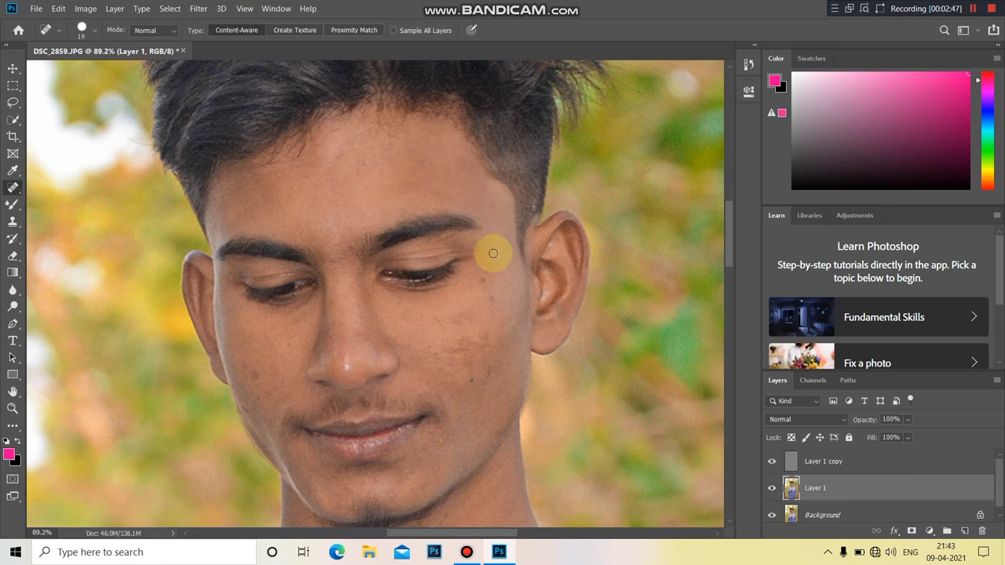
{"action": "left_click", "coordinate": [485, 279]}
{"action": "mouse_move", "coordinate": [254, 380]}
{"action": "left_mouse_down"}
{"action": "mouse_move", "coordinate": [280, 376]}
{"action": "mouse_move", "coordinate": [245, 403]}
{"action": "left_mouse_up"}
{"action": "left_click_drag", "start_coordinate": [256, 380], "coordinate": [257, 392]}
{"action": "left_click_drag", "start_coordinate": [339, 308], "coordinate": [355, 329]}
{"action": "left_click_drag", "start_coordinate": [419, 314], "coordinate": [400, 304]}
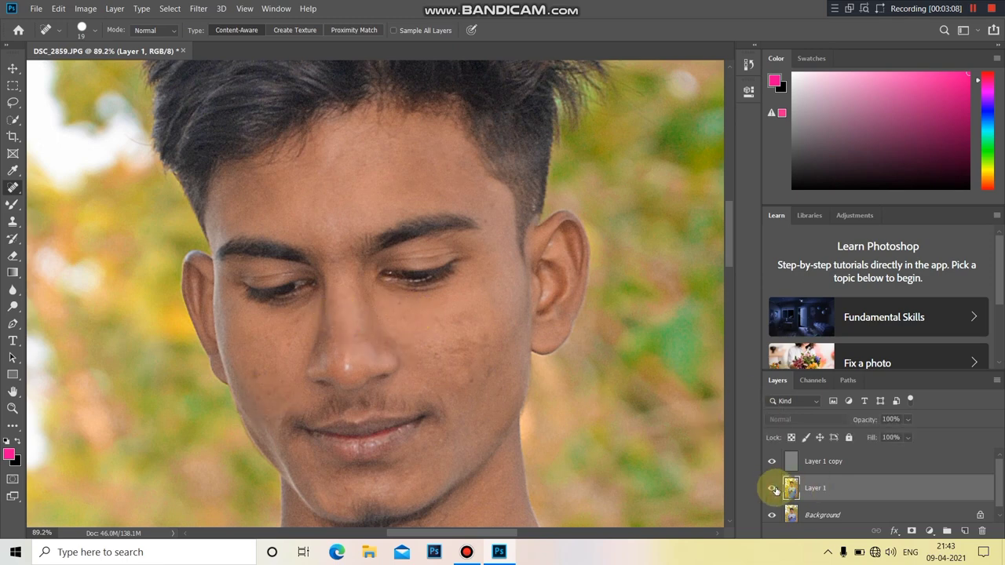
Step: Set the Mixer Brush to Wet 20%, Load 51%, Mix 90% and blend the forehead
{"action": "right_click", "coordinate": [13, 204]}
{"action": "left_click", "coordinate": [70, 244]}
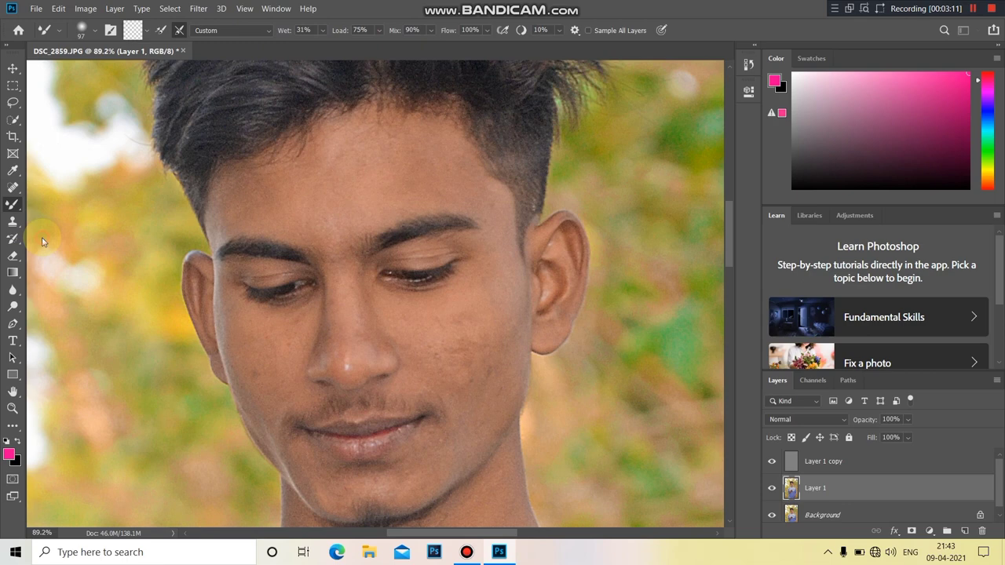
{"action": "left_click", "coordinate": [320, 32]}
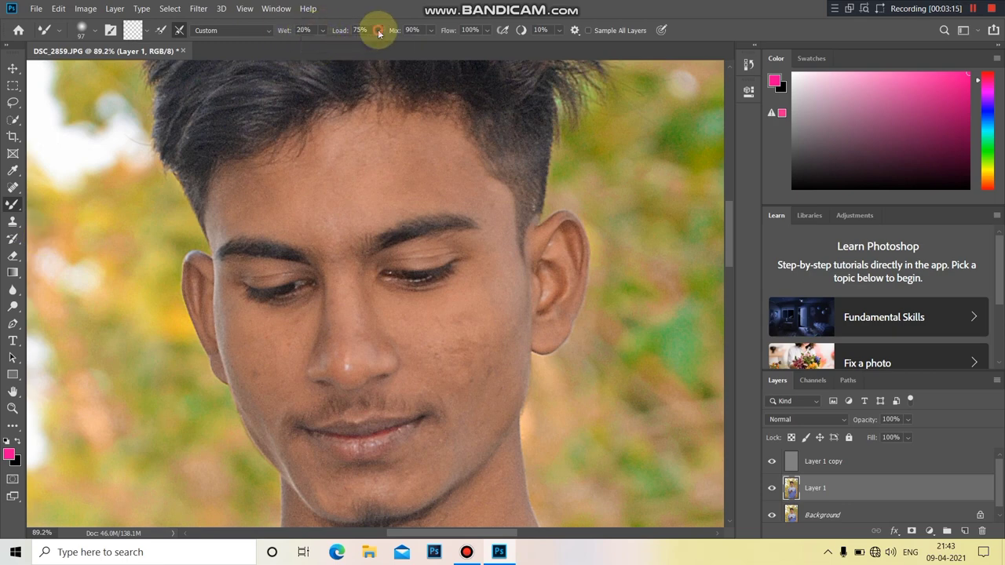
{"action": "left_click_drag", "start_coordinate": [378, 33], "coordinate": [369, 44]}
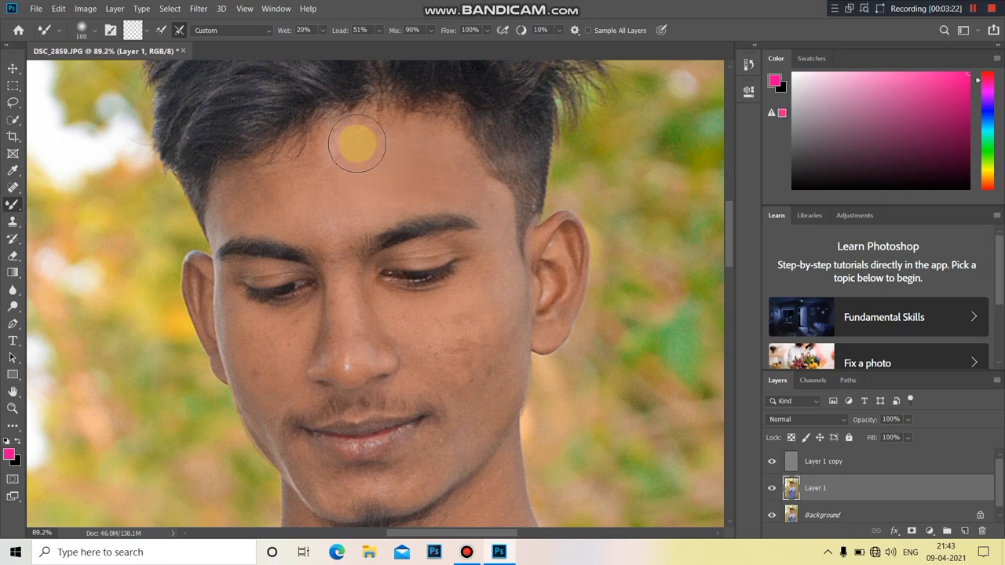
{"action": "mouse_move", "coordinate": [462, 186]}
{"action": "left_mouse_down"}
{"action": "mouse_move", "coordinate": [476, 194]}
{"action": "mouse_move", "coordinate": [453, 330]}
{"action": "left_mouse_up"}
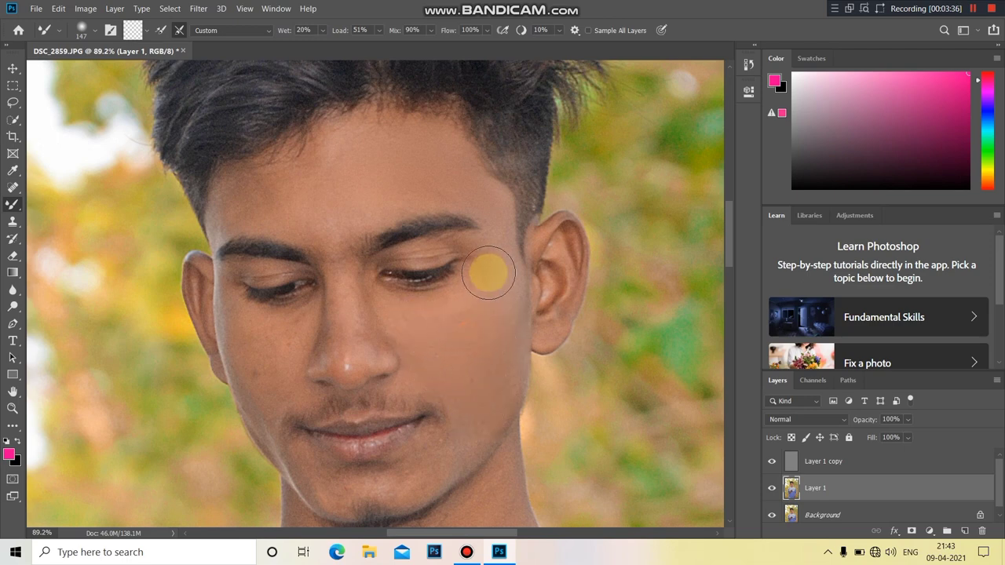
Step: Zoom in on the face and shirt and size the blending brush to 93
{"action": "left_click", "coordinate": [13, 409]}
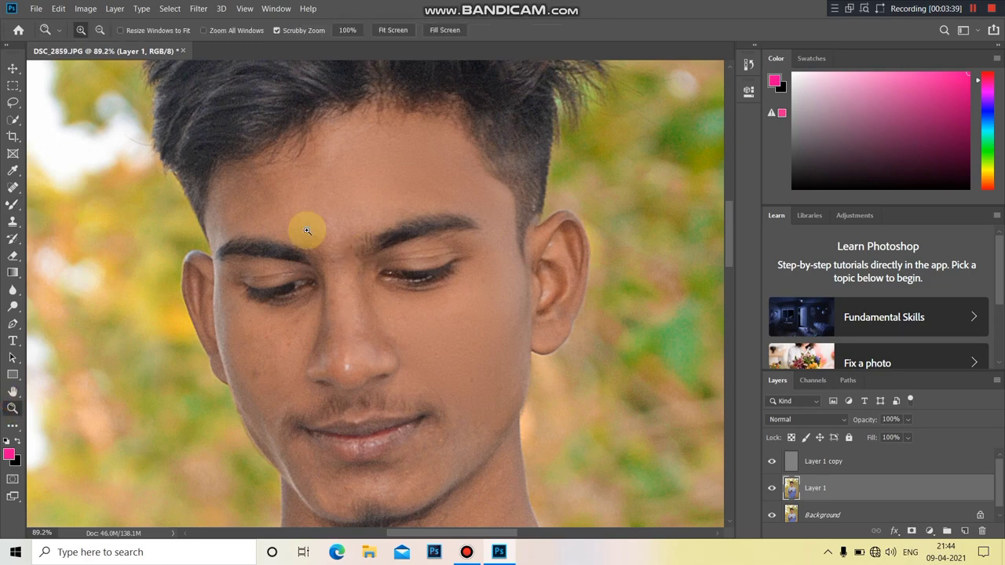
{"action": "key", "text": "ctrl+0"}
{"action": "left_click_drag", "start_coordinate": [337, 274], "coordinate": [392, 224]}
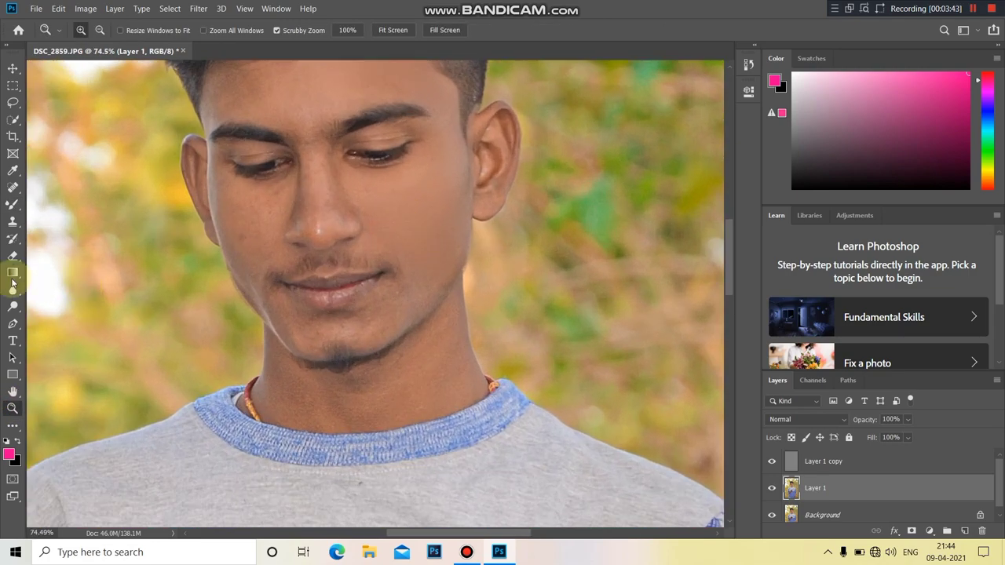
{"action": "left_click", "coordinate": [12, 205]}
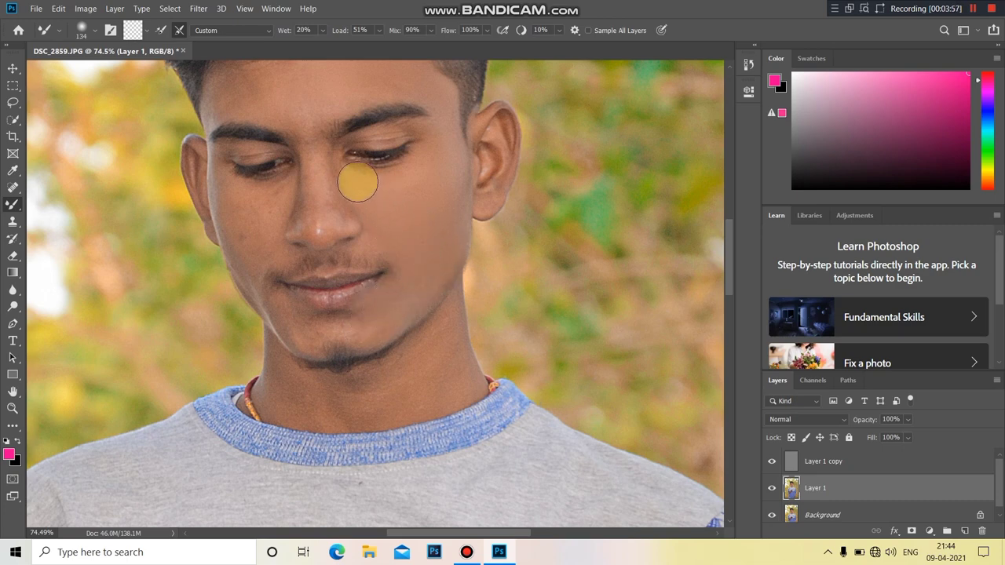
{"action": "left_click_drag", "start_coordinate": [426, 149], "coordinate": [408, 148]}
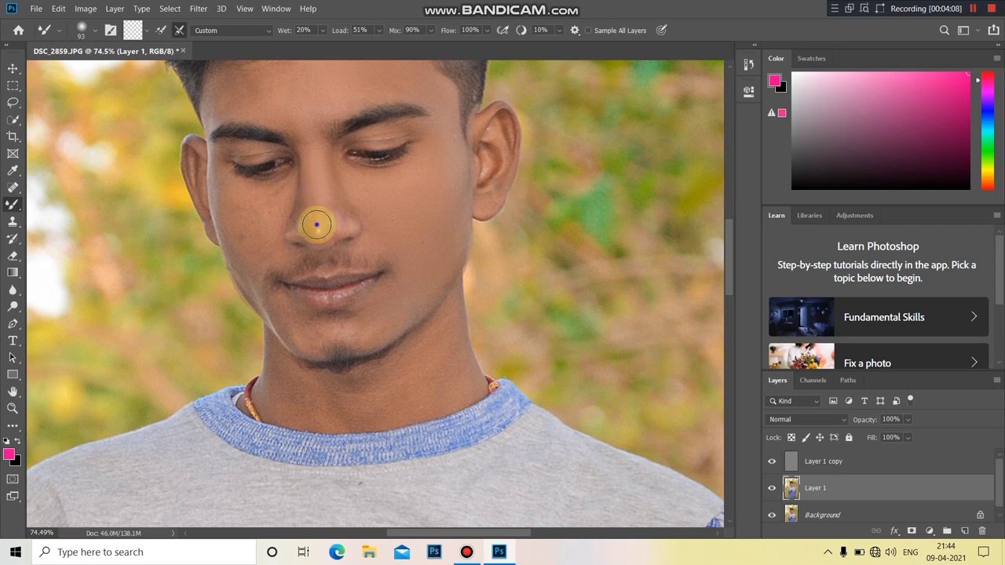
{"action": "right_click", "coordinate": [318, 224]}
{"action": "left_click", "coordinate": [321, 182]}
Step: Blend the skin on the nose, cheek, neck and around the lips
{"action": "key", "text": "bracketleft"}
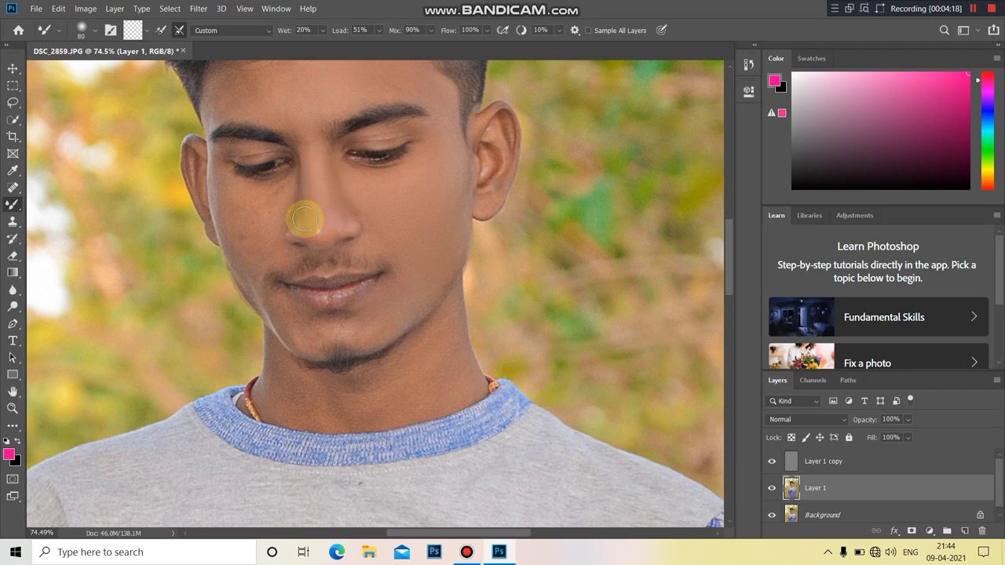
{"action": "key", "text": "bracketright"}
{"action": "key", "text": "bracketright"}
{"action": "key", "text": "bracketright"}
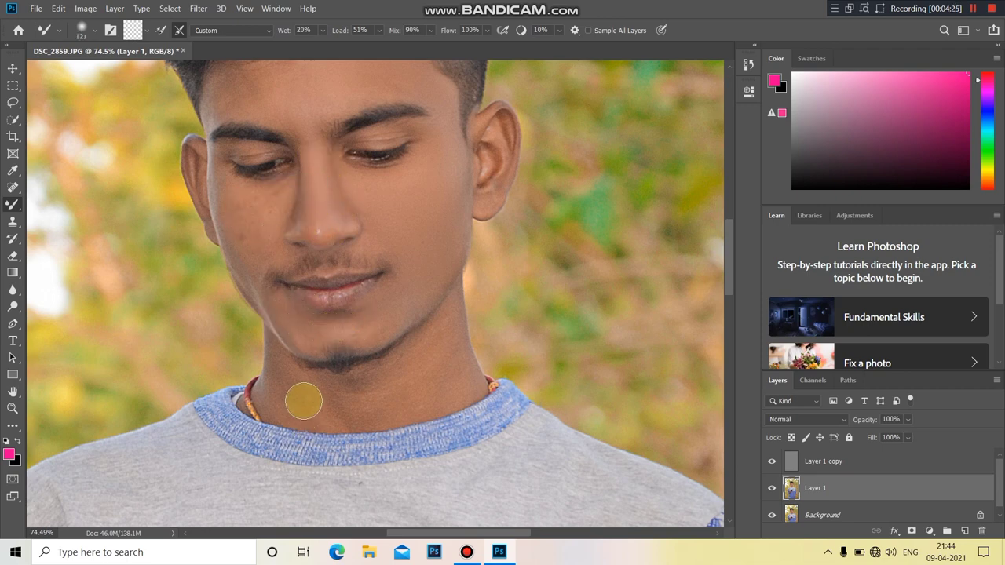
{"action": "key", "text": "bracketleft"}
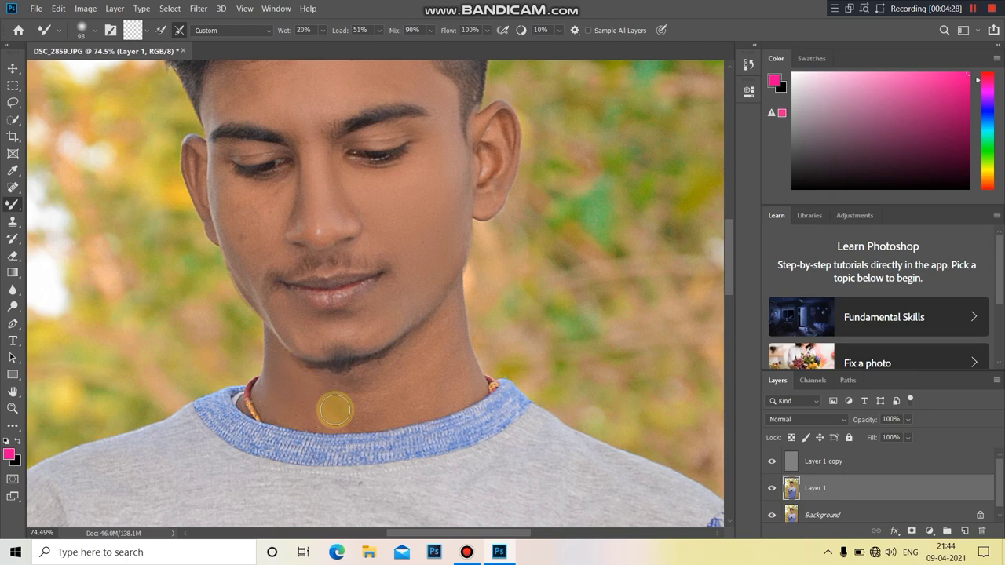
{"action": "left_click_drag", "start_coordinate": [336, 408], "coordinate": [414, 398]}
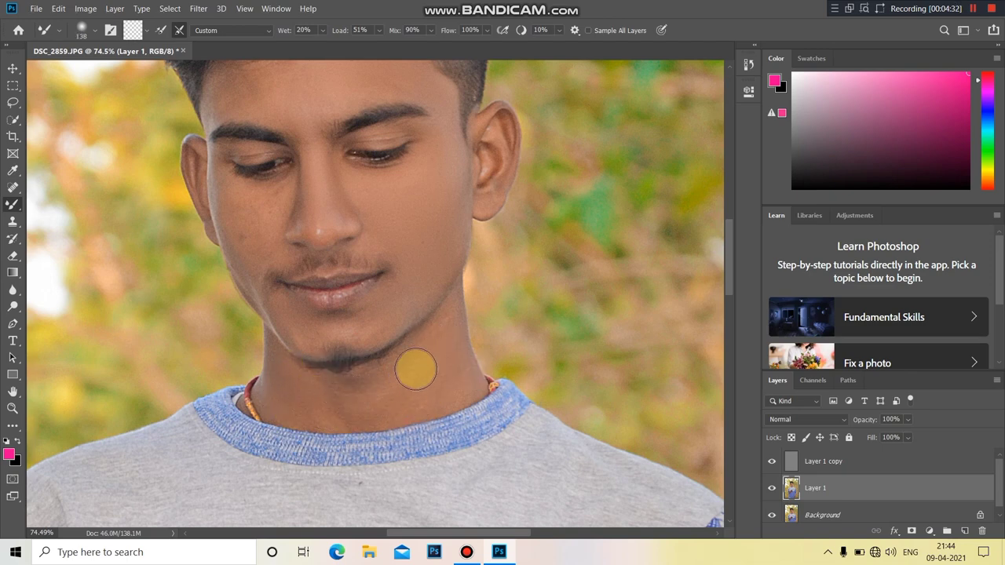
{"action": "left_click_drag", "start_coordinate": [437, 339], "coordinate": [428, 338]}
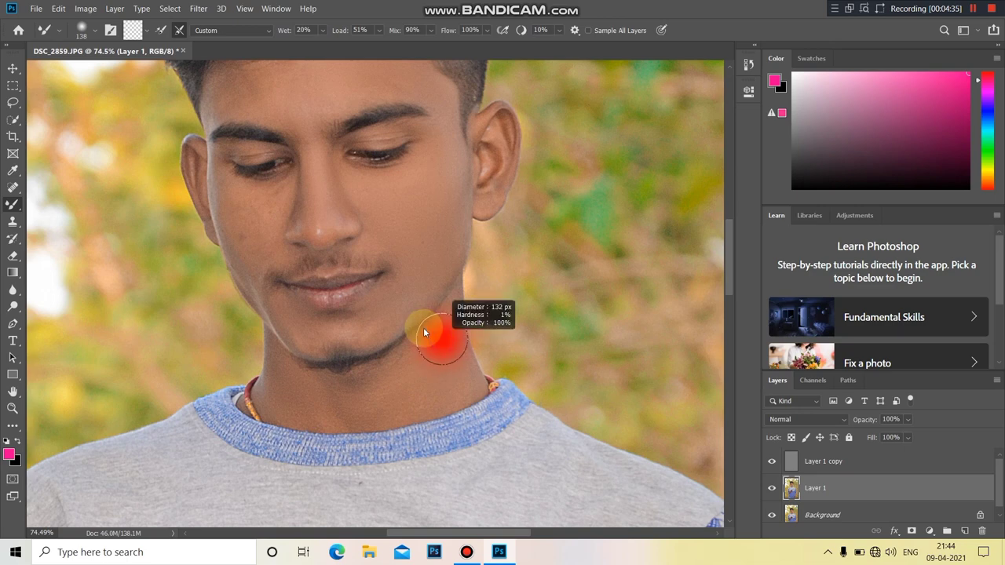
{"action": "left_click_drag", "start_coordinate": [321, 281], "coordinate": [307, 280]}
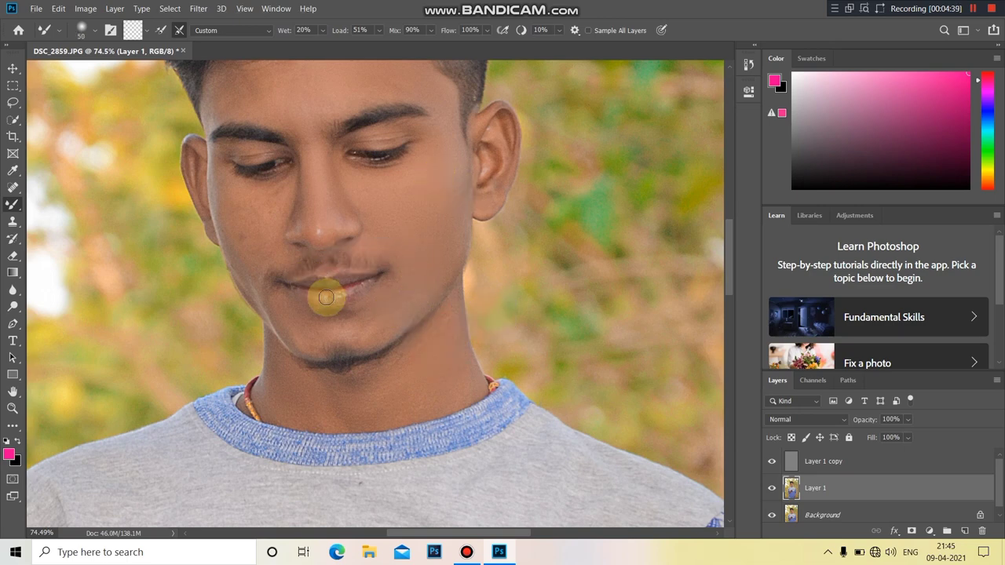
{"action": "mouse_move", "coordinate": [280, 202]}
{"action": "left_mouse_down"}
{"action": "mouse_move", "coordinate": [244, 216]}
{"action": "mouse_move", "coordinate": [242, 237]}
{"action": "left_mouse_up"}
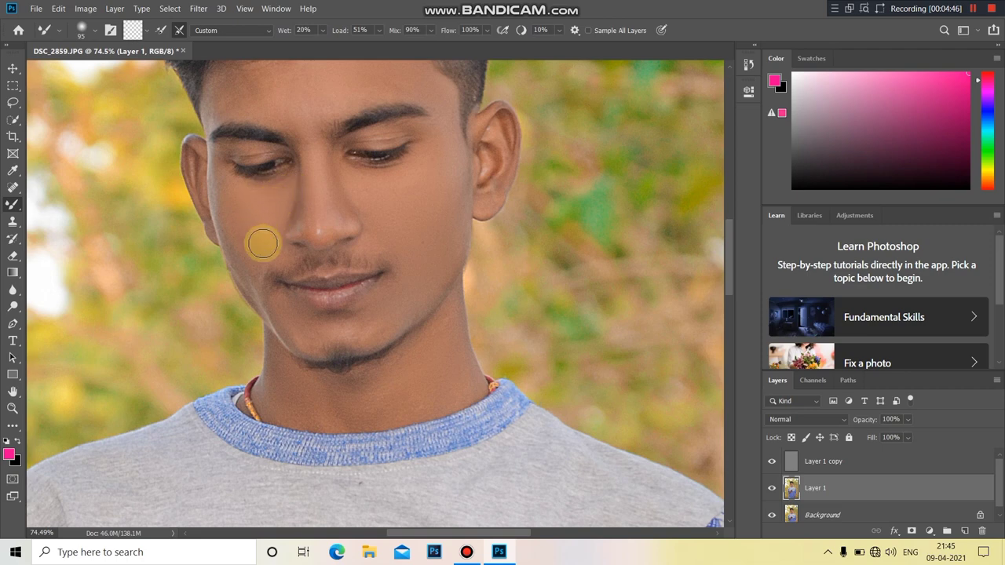
Step: Pan up and smooth the skin on both ears
{"action": "key", "text": "space"}
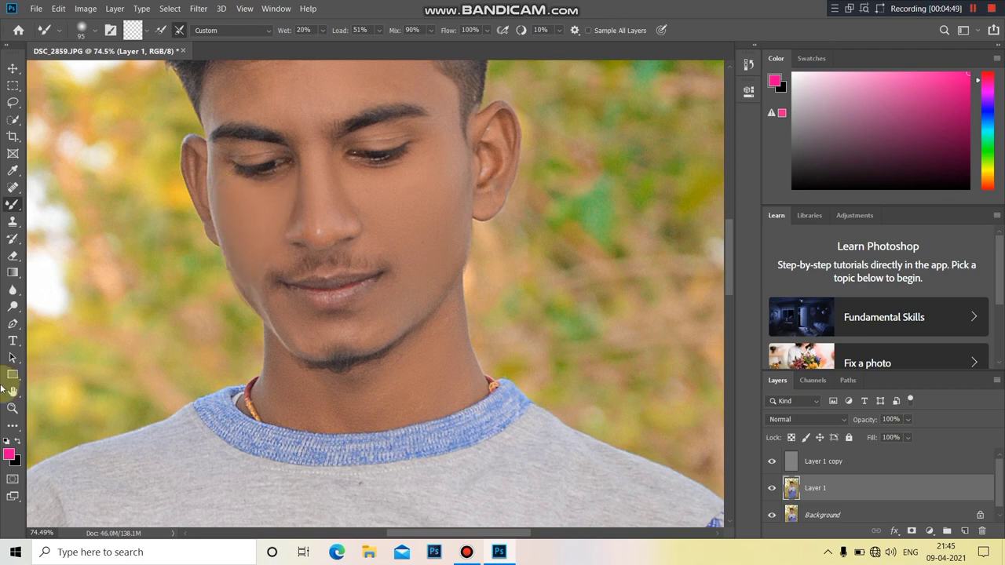
{"action": "left_click_drag", "start_coordinate": [260, 202], "coordinate": [271, 312]}
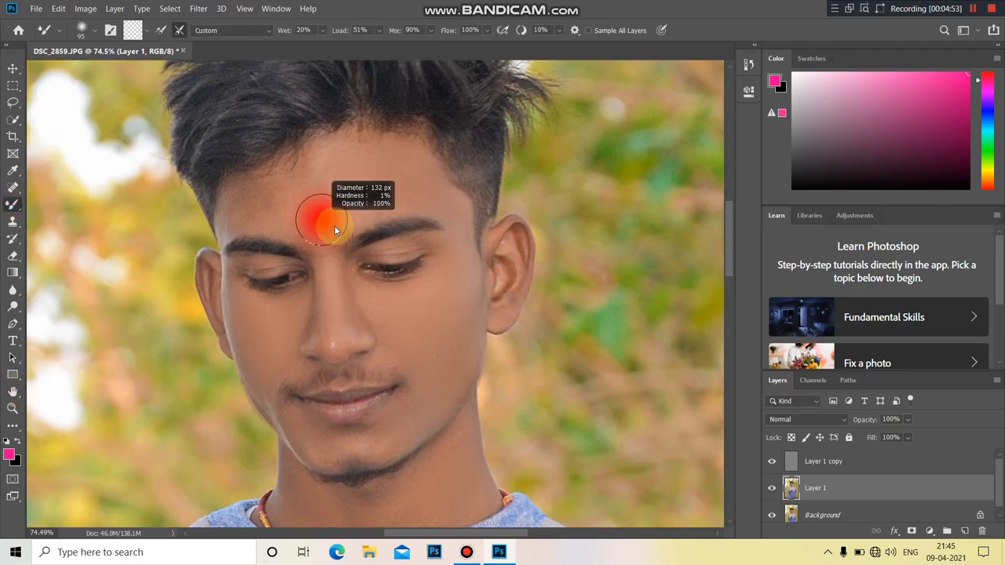
{"action": "right_click", "coordinate": [256, 205], "text": "alt"}
{"action": "mouse_move", "coordinate": [206, 276]}
{"action": "left_mouse_down"}
{"action": "mouse_move", "coordinate": [207, 292]}
{"action": "mouse_move", "coordinate": [201, 246]}
{"action": "left_mouse_up"}
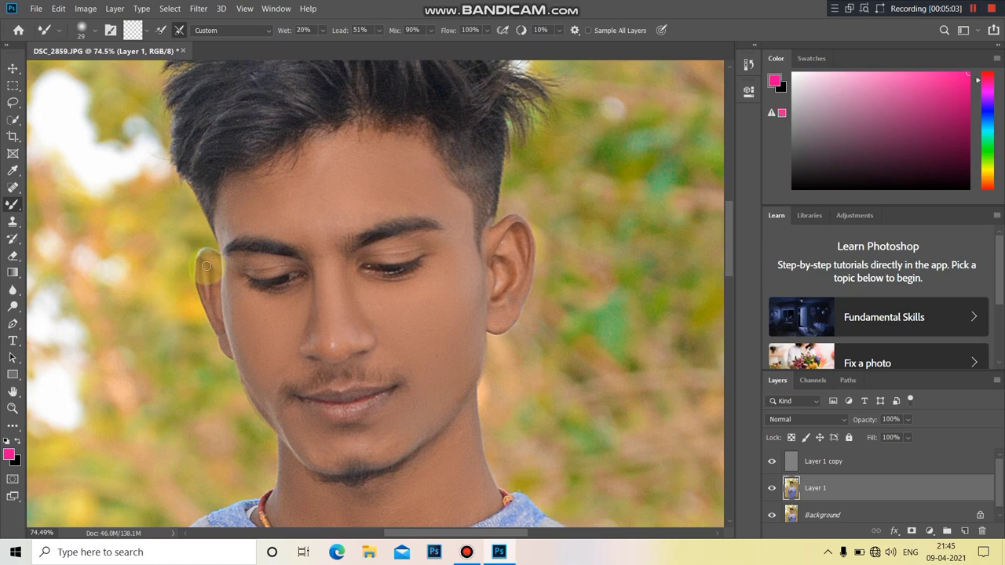
{"action": "right_click", "coordinate": [518, 263], "text": "alt"}
{"action": "mouse_move", "coordinate": [511, 242]}
{"action": "left_mouse_down"}
{"action": "mouse_move", "coordinate": [522, 270]}
{"action": "mouse_move", "coordinate": [505, 273]}
{"action": "mouse_move", "coordinate": [454, 233]}
{"action": "left_mouse_up"}
Step: Blend the forehead, eyebrow area and nose with a 70 px brush
{"action": "right_click", "coordinate": [336, 258], "text": "alt"}
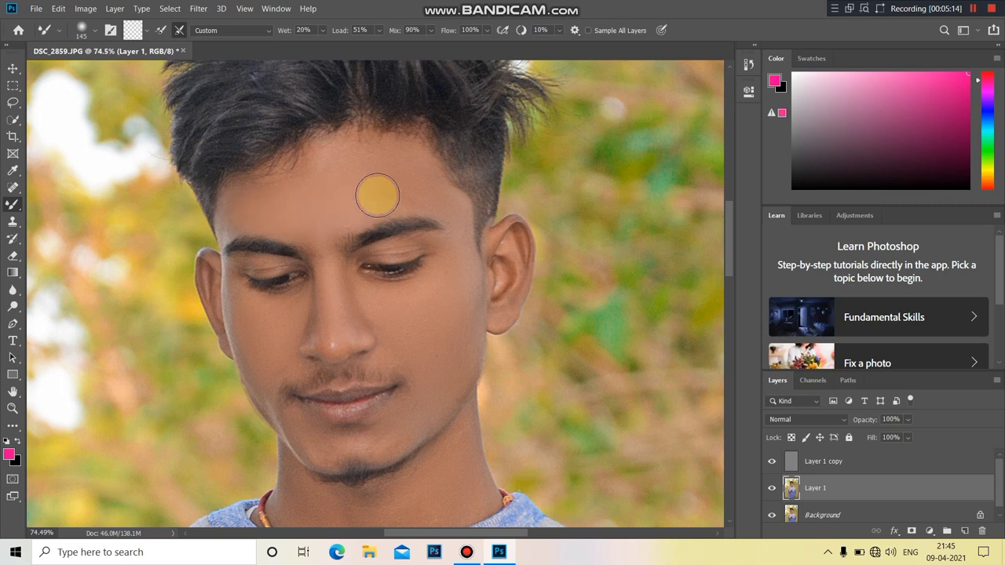
{"action": "right_click", "coordinate": [322, 243], "text": "alt"}
{"action": "right_click", "coordinate": [310, 246], "text": "alt"}
{"action": "left_click_drag", "start_coordinate": [328, 327], "coordinate": [324, 309]}
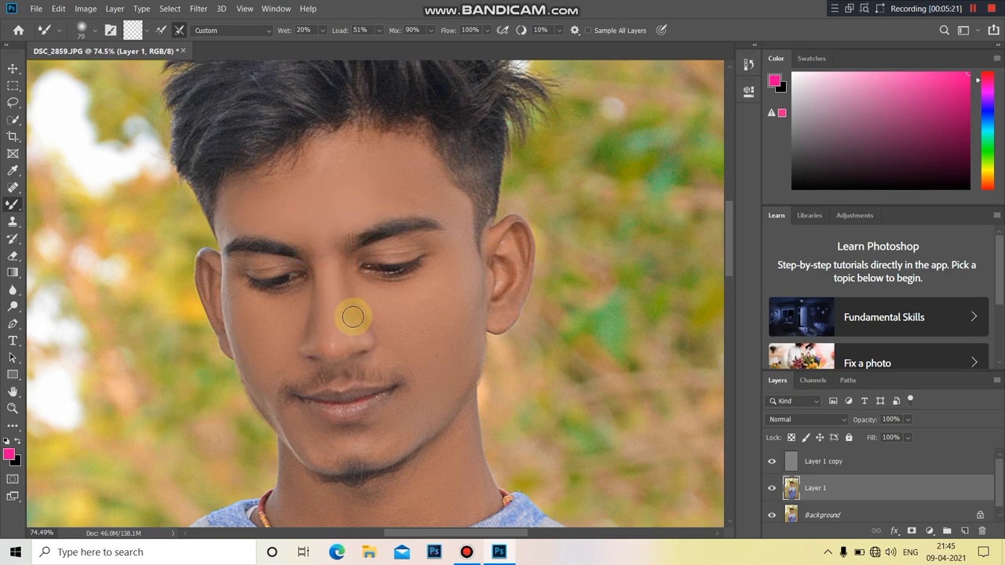
{"action": "left_click", "coordinate": [12, 404]}
{"action": "left_click_drag", "start_coordinate": [344, 253], "coordinate": [440, 291]}
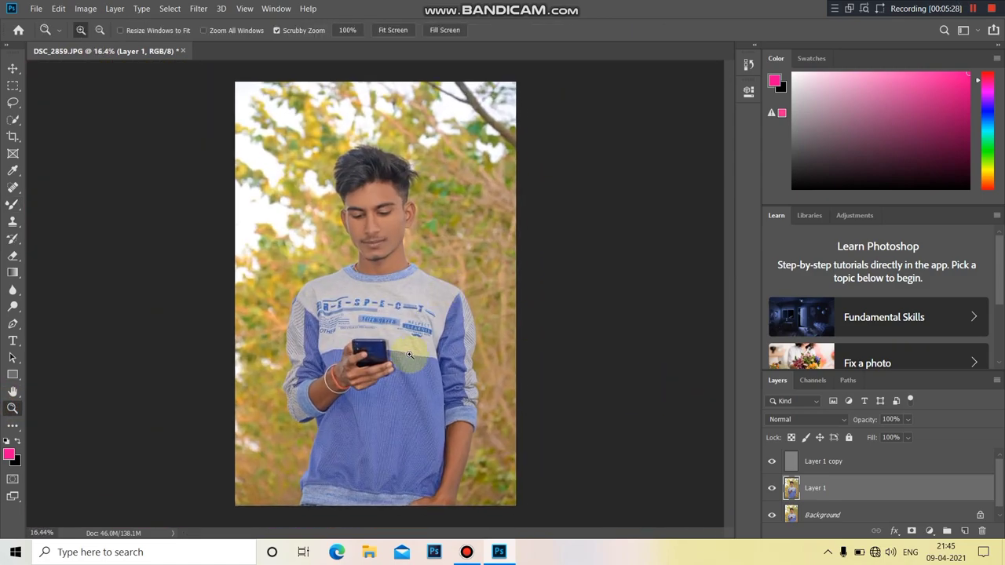
Step: Zoom in on the hand and smooth the skin on the wrist
{"action": "left_click_drag", "start_coordinate": [322, 418], "coordinate": [377, 424]}
{"action": "left_click", "coordinate": [13, 204]}
{"action": "right_click", "coordinate": [347, 278], "text": "alt"}
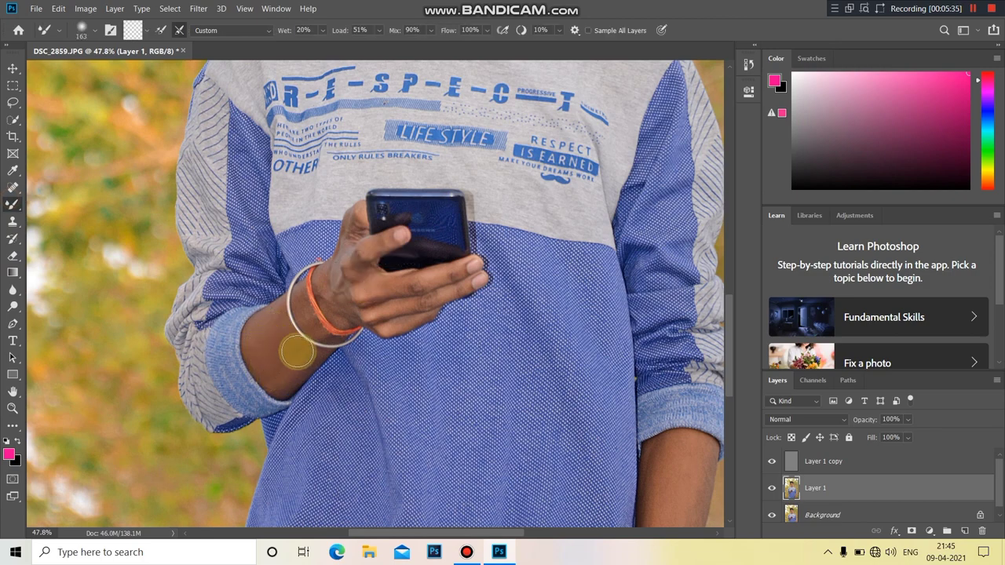
{"action": "right_click", "coordinate": [318, 314], "text": "alt"}
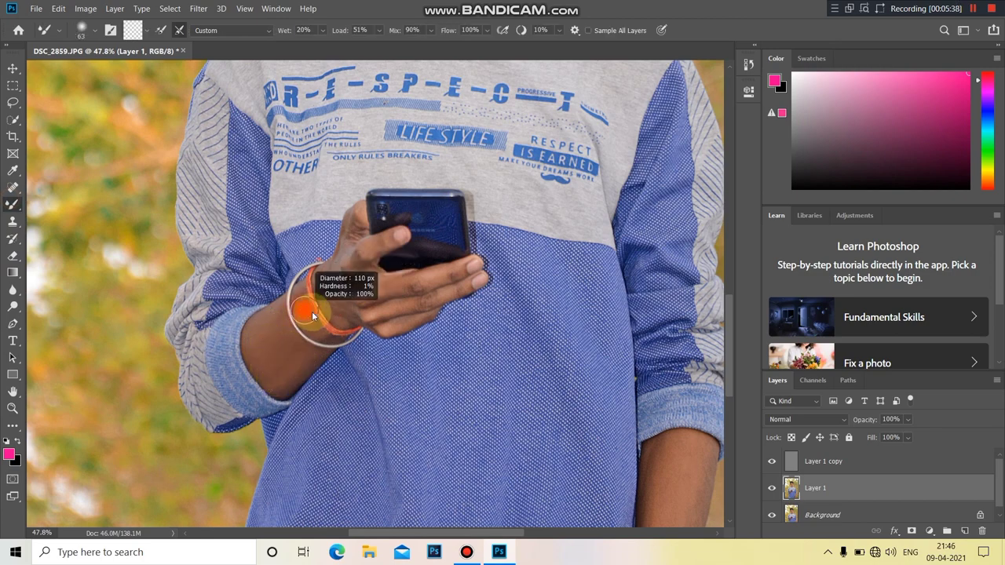
{"action": "mouse_move", "coordinate": [318, 310]}
{"action": "left_mouse_down"}
{"action": "mouse_move", "coordinate": [331, 291]}
{"action": "mouse_move", "coordinate": [363, 307]}
{"action": "mouse_move", "coordinate": [350, 303]}
{"action": "mouse_move", "coordinate": [368, 266]}
{"action": "mouse_move", "coordinate": [389, 323]}
{"action": "left_mouse_up"}
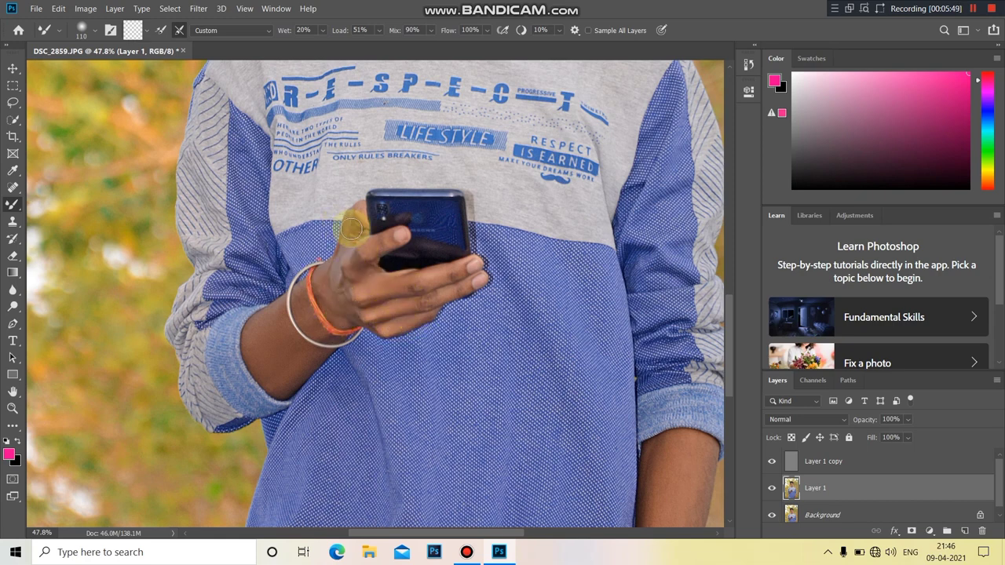
Step: Smooth the skin on the upper arm and zoom out to the whole photo
{"action": "left_click", "coordinate": [12, 391]}
{"action": "left_click_drag", "start_coordinate": [378, 233], "coordinate": [373, 157]}
{"action": "left_click", "coordinate": [13, 204]}
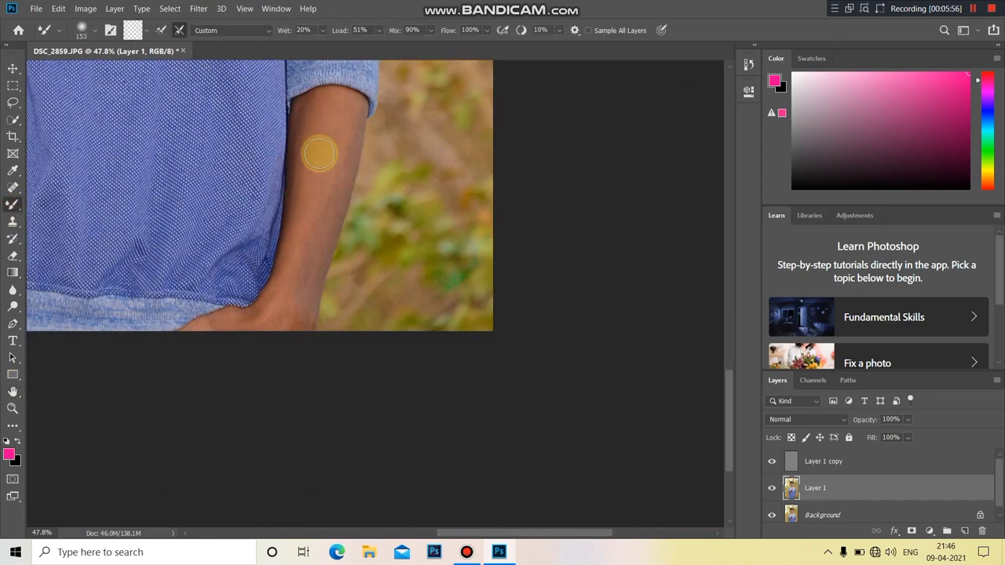
{"action": "mouse_move", "coordinate": [320, 140]}
{"action": "left_mouse_down"}
{"action": "mouse_move", "coordinate": [341, 103]}
{"action": "mouse_move", "coordinate": [307, 223]}
{"action": "mouse_move", "coordinate": [321, 219]}
{"action": "mouse_move", "coordinate": [266, 347]}
{"action": "mouse_move", "coordinate": [227, 332]}
{"action": "mouse_move", "coordinate": [285, 278]}
{"action": "left_mouse_up"}
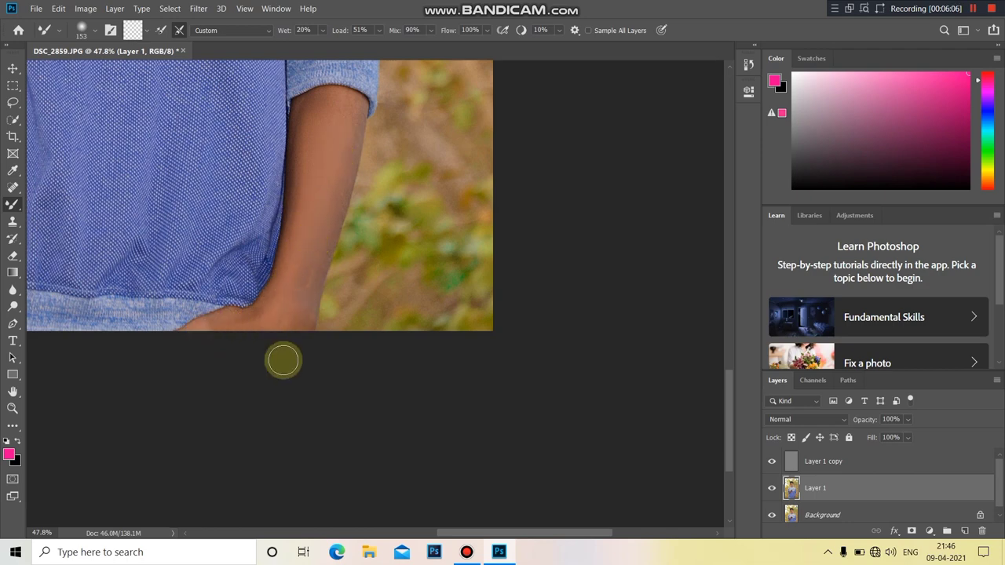
{"action": "left_click", "coordinate": [12, 408]}
{"action": "left_click_drag", "start_coordinate": [258, 247], "coordinate": [464, 242]}
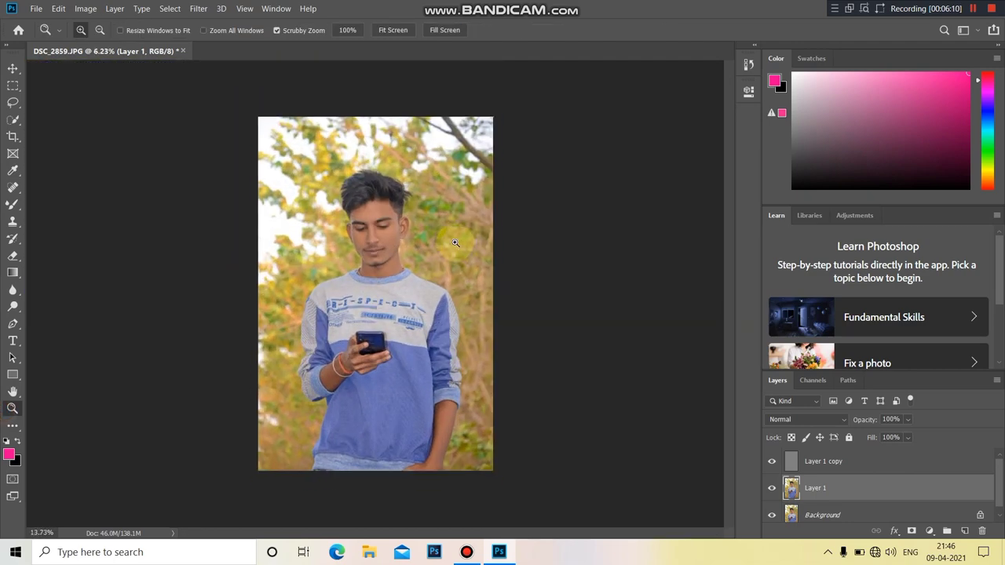
{"action": "right_click", "coordinate": [835, 490]}
Step: Flatten all layers into the Background and duplicate it onto a new Layer 1
{"action": "left_click", "coordinate": [754, 397]}
{"action": "key", "text": "ctrl+j"}
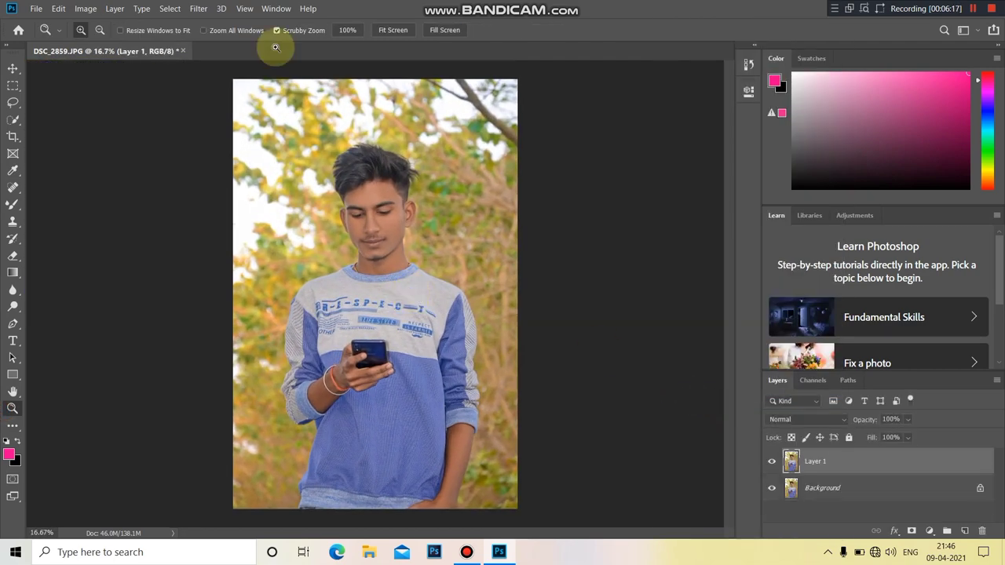
{"action": "left_click", "coordinate": [197, 8]}
{"action": "left_click", "coordinate": [165, 133]}
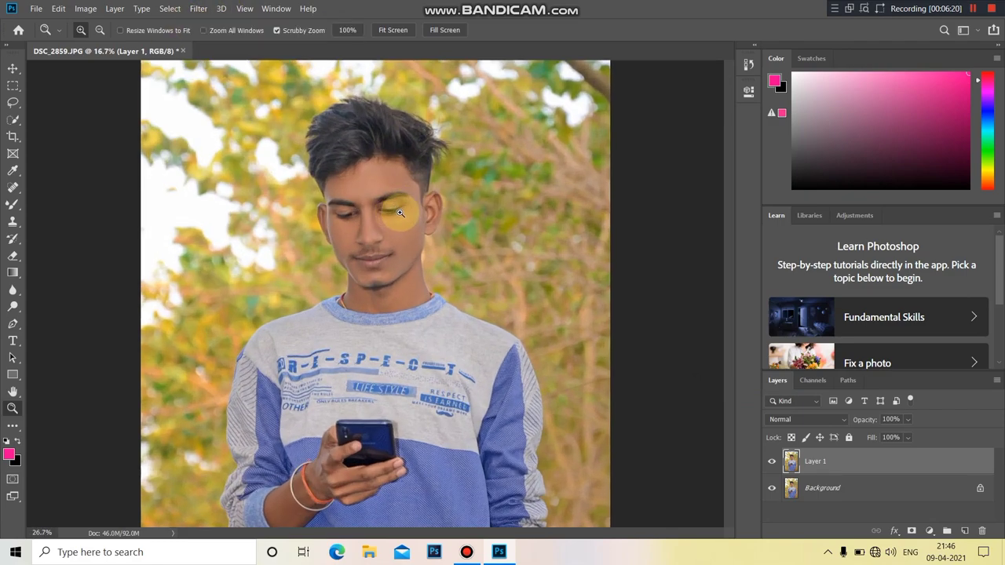
Step: Dodge the cheek, chin and nose at 6% midtone exposure
{"action": "left_click_drag", "start_coordinate": [401, 169], "coordinate": [471, 170]}
{"action": "key", "text": "o"}
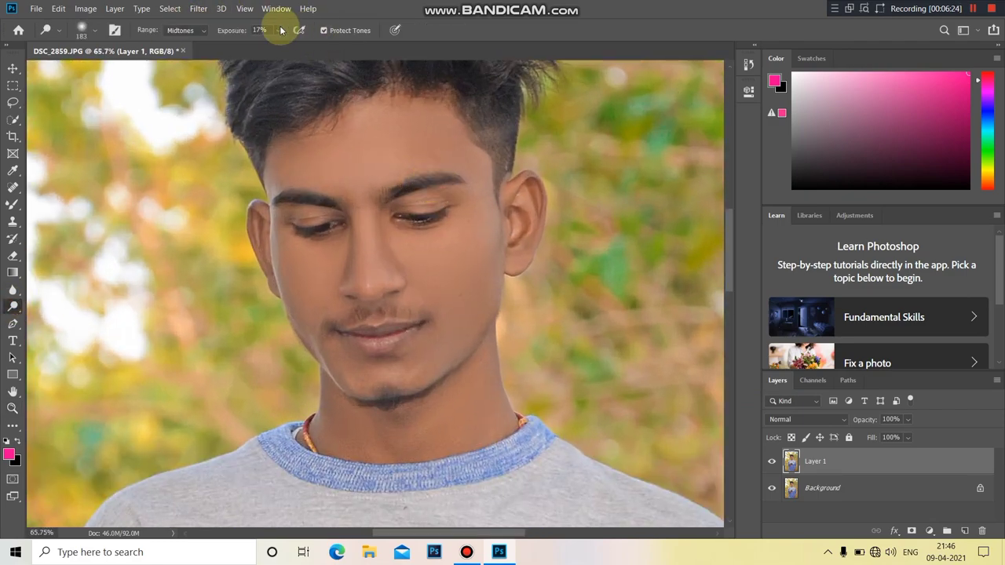
{"action": "left_click", "coordinate": [278, 30]}
{"action": "left_click_drag", "start_coordinate": [277, 47], "coordinate": [275, 47]}
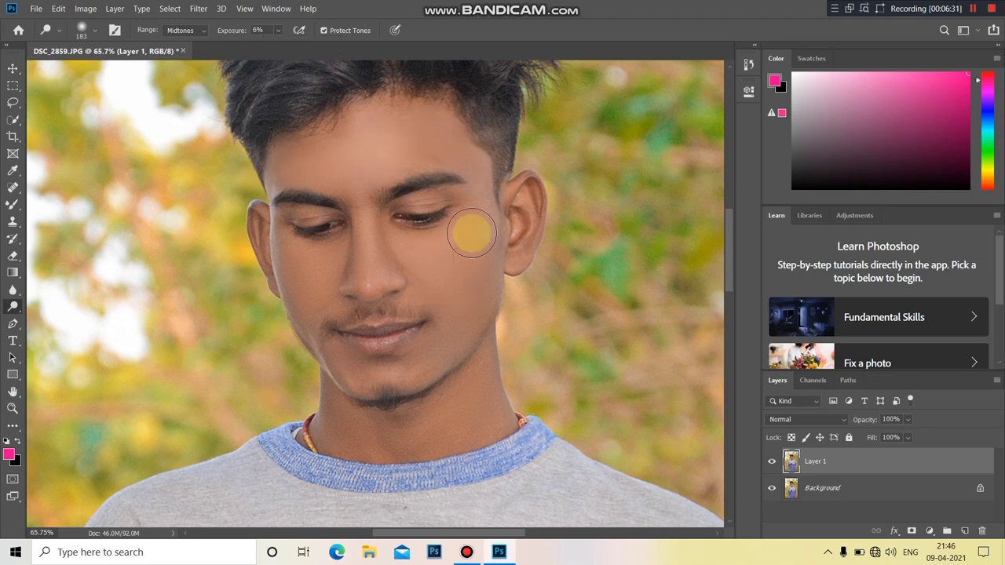
{"action": "mouse_move", "coordinate": [361, 369]}
{"action": "left_mouse_down"}
{"action": "mouse_move", "coordinate": [334, 344]}
{"action": "mouse_move", "coordinate": [298, 272]}
{"action": "mouse_move", "coordinate": [375, 437]}
{"action": "mouse_move", "coordinate": [475, 352]}
{"action": "mouse_move", "coordinate": [456, 351]}
{"action": "left_mouse_up"}
{"action": "mouse_move", "coordinate": [366, 254]}
{"action": "left_mouse_down"}
{"action": "mouse_move", "coordinate": [363, 270]}
{"action": "mouse_move", "coordinate": [359, 242]}
{"action": "mouse_move", "coordinate": [122, 289]}
{"action": "left_mouse_up"}
Step: Lighten the right sleeve and lower sweater with a 278 px dodge brush
{"action": "left_click", "coordinate": [12, 408]}
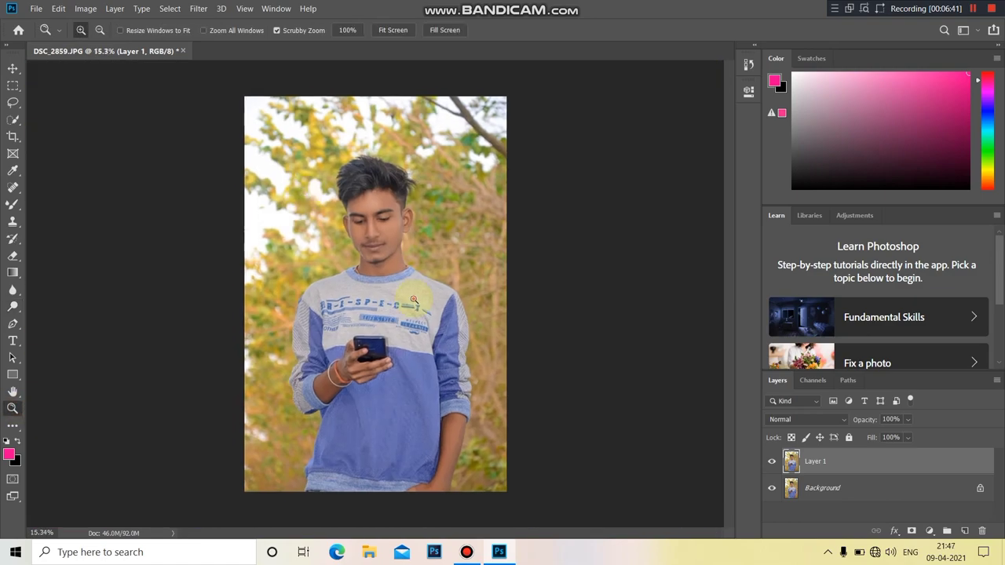
{"action": "left_click", "coordinate": [12, 307]}
{"action": "left_click_drag", "start_coordinate": [361, 310], "coordinate": [393, 310]}
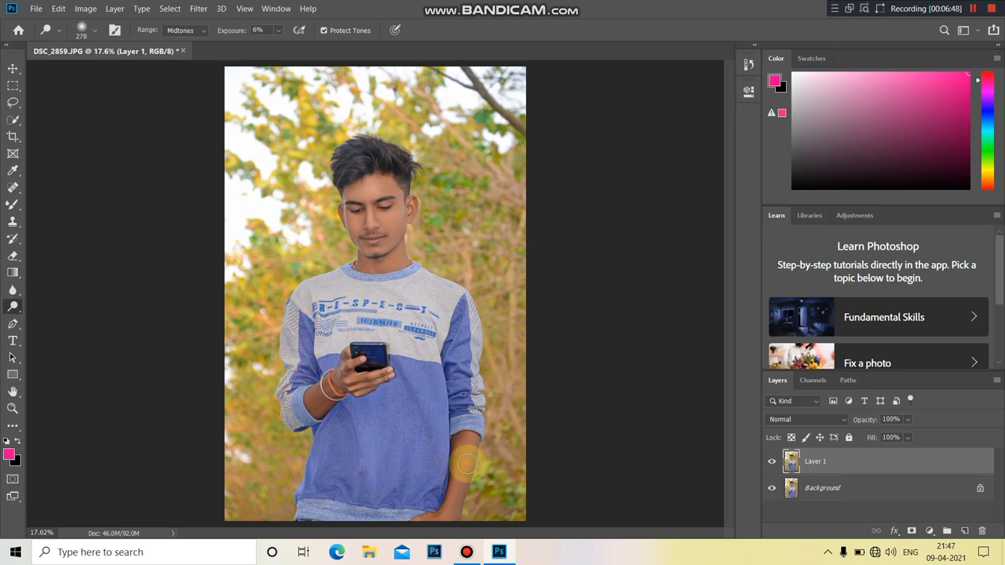
{"action": "left_click_drag", "start_coordinate": [444, 397], "coordinate": [459, 333]}
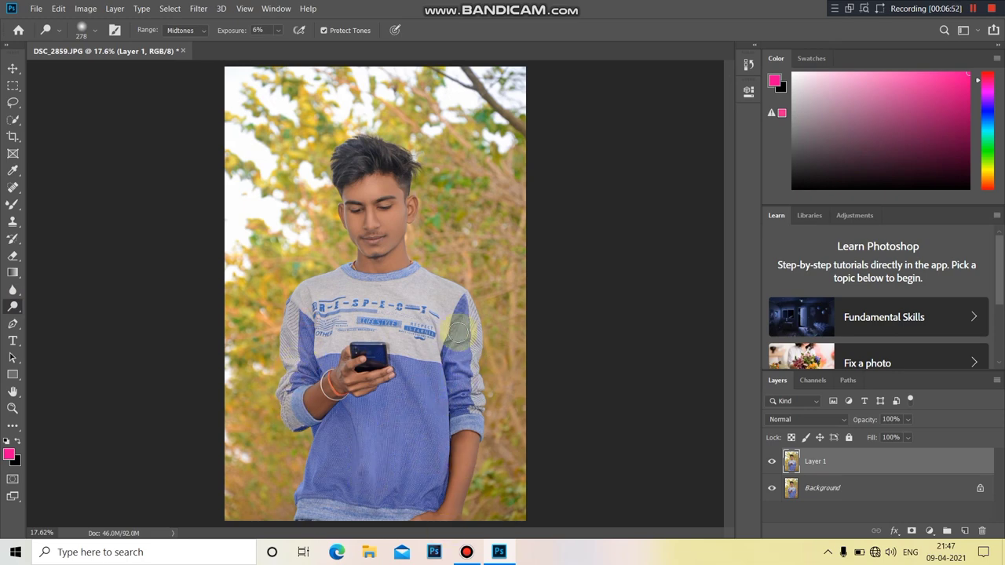
{"action": "left_click_drag", "start_coordinate": [361, 379], "coordinate": [424, 445]}
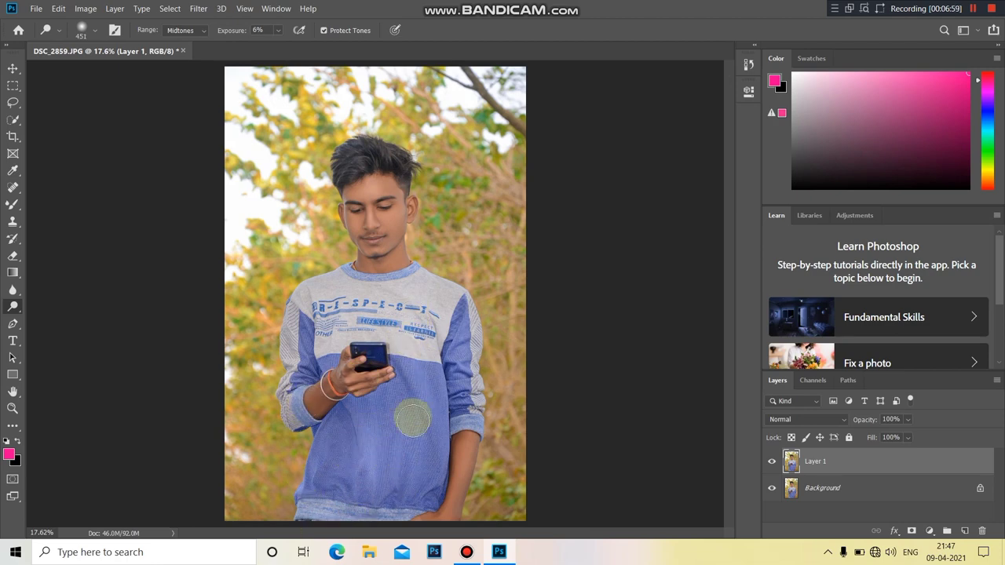
Step: Zoom out to the whole photo and toggle Layer 1 to compare
{"action": "left_click", "coordinate": [13, 408]}
{"action": "left_click_drag", "start_coordinate": [351, 250], "coordinate": [340, 247]}
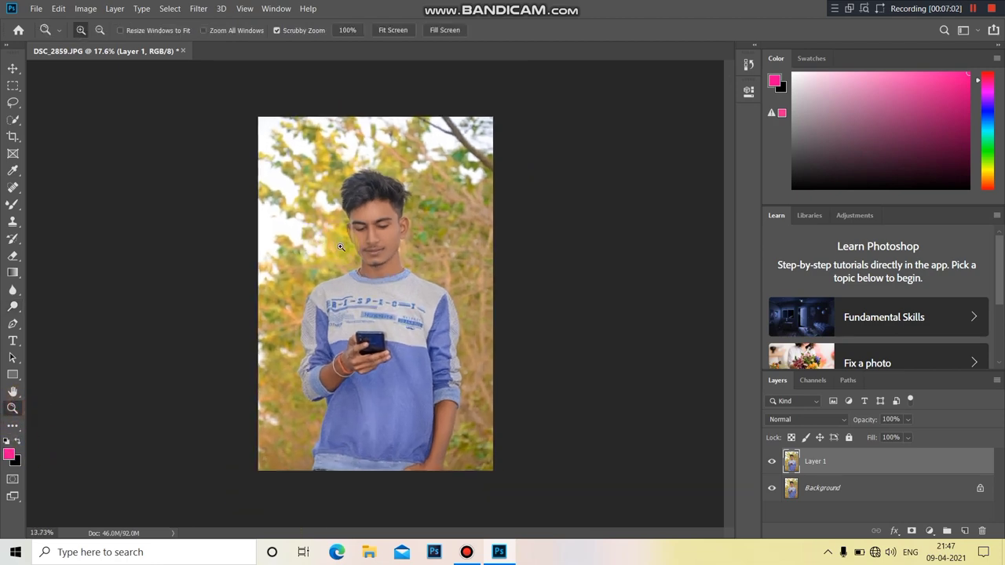
{"action": "left_click", "coordinate": [340, 246]}
{"action": "left_click", "coordinate": [781, 461]}
{"action": "left_click", "coordinate": [771, 463]}
{"action": "left_click", "coordinate": [772, 463]}
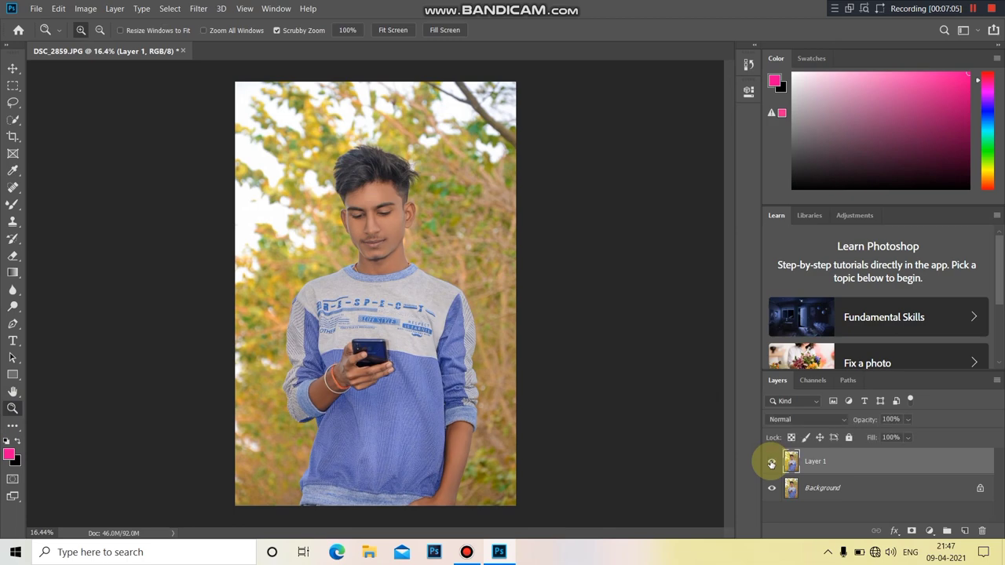
Step: Flatten Layer 1, then undo the flatten to restore the layer
{"action": "right_click", "coordinate": [863, 460]}
{"action": "left_click", "coordinate": [746, 384]}
{"action": "left_click_drag", "start_coordinate": [463, 292], "coordinate": [489, 301]}
{"action": "key", "text": "ctrl+z"}
Step: Zoom into the sweater and set the Sponge tool to Saturate at size 544
{"action": "left_click", "coordinate": [487, 303]}
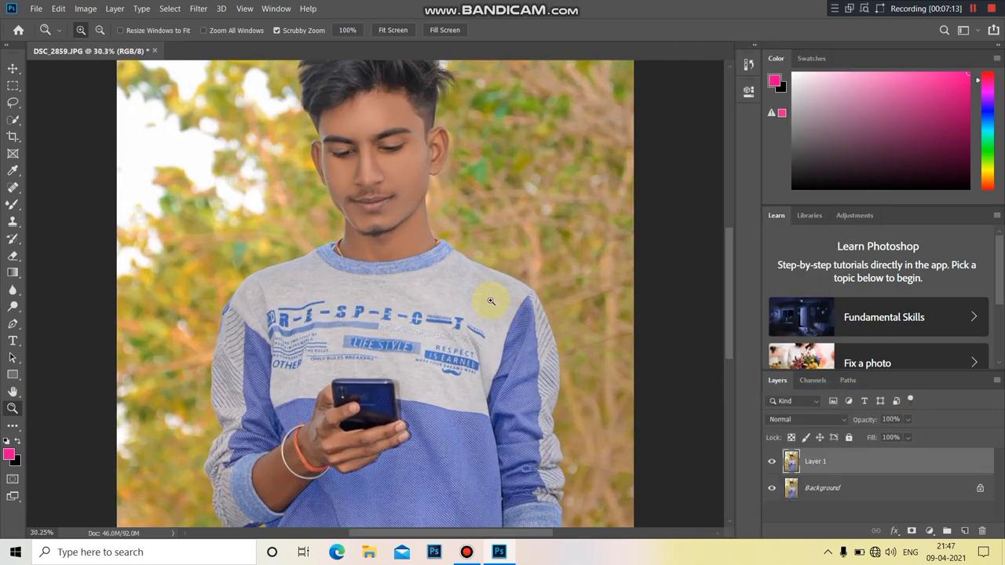
{"action": "left_click", "coordinate": [381, 497], "text": "alt"}
{"action": "left_click", "coordinate": [13, 392]}
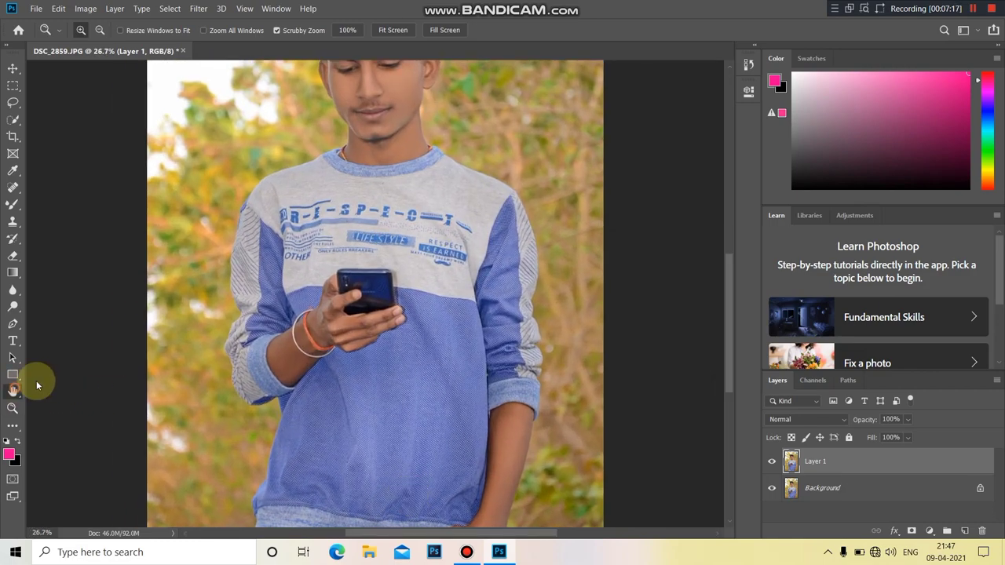
{"action": "left_click_drag", "start_coordinate": [286, 302], "coordinate": [292, 219]}
{"action": "left_click", "coordinate": [13, 306]}
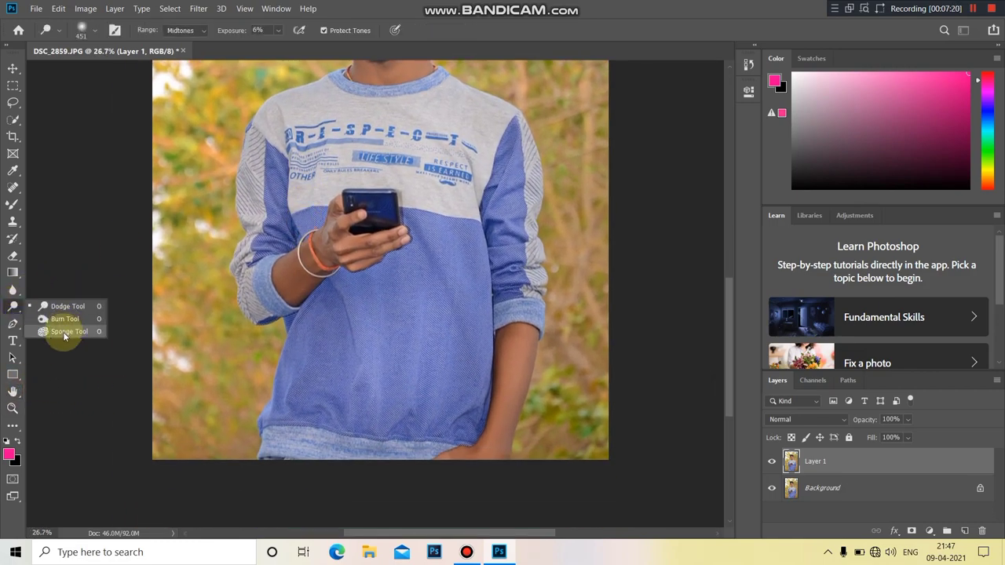
{"action": "left_click", "coordinate": [68, 331]}
{"action": "left_click_drag", "start_coordinate": [417, 363], "coordinate": [465, 373]}
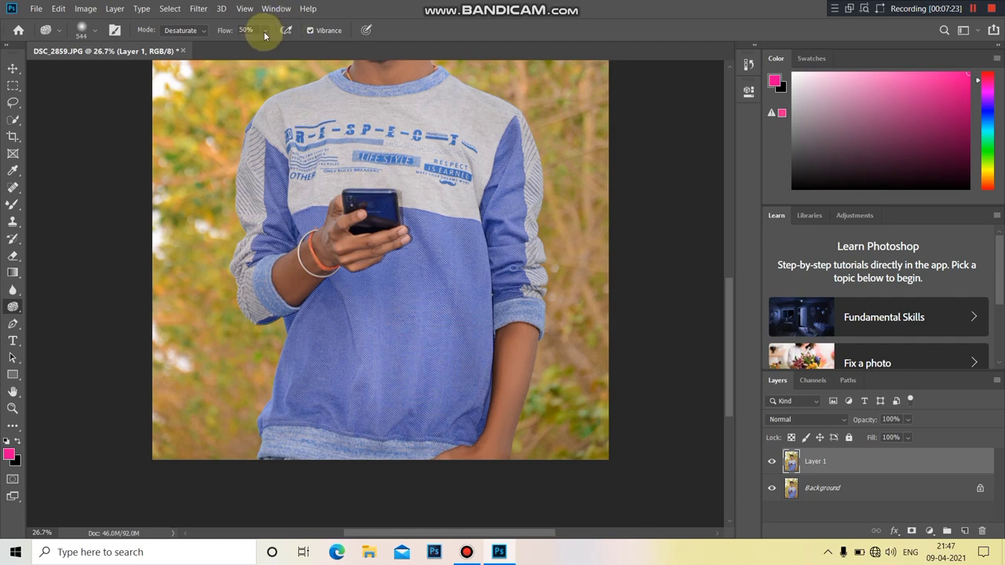
{"action": "left_click", "coordinate": [188, 31]}
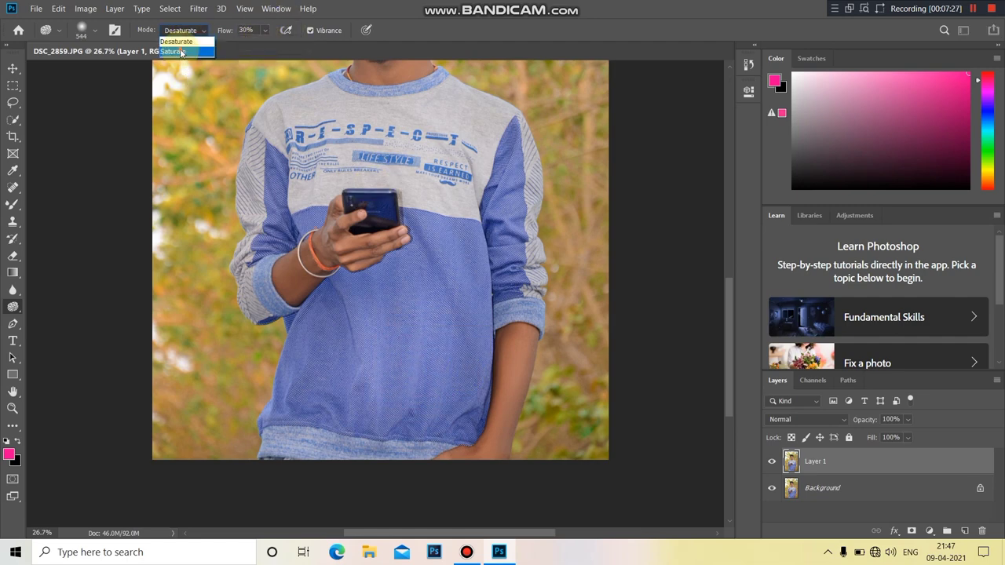
{"action": "left_click", "coordinate": [182, 52]}
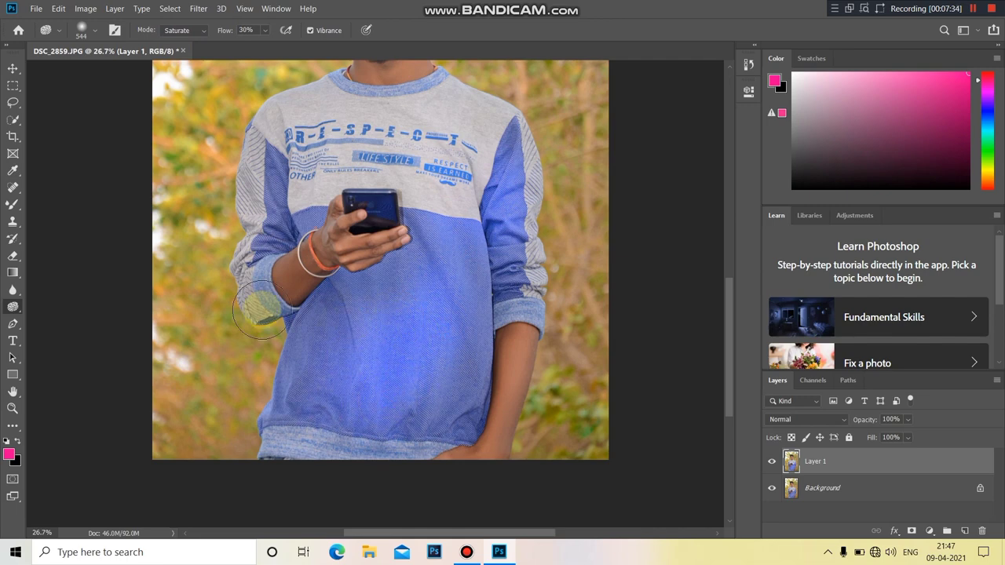
Step: Saturate the sweater and upper photo with a much larger sponge brush
{"action": "double_click", "coordinate": [12, 391]}
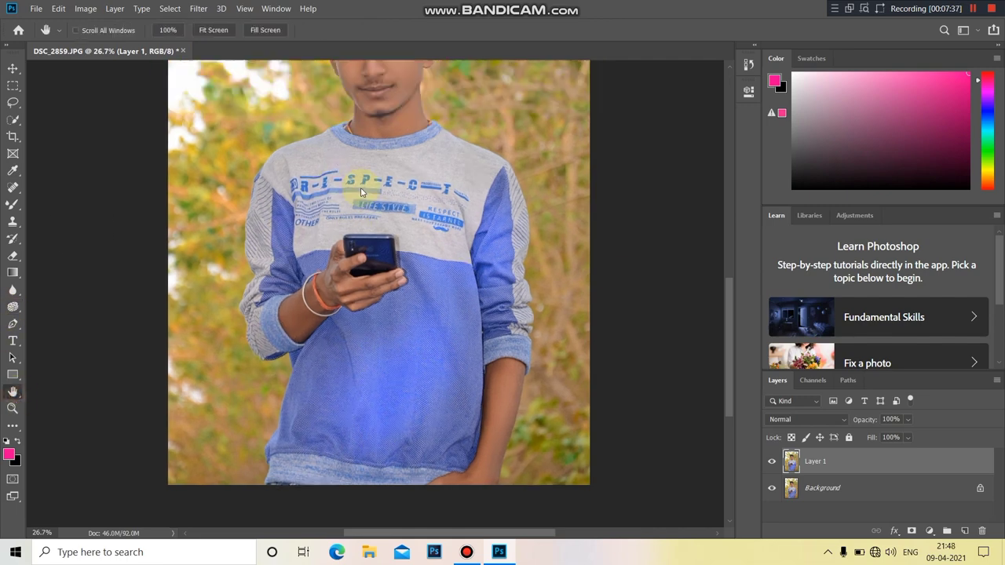
{"action": "left_click", "coordinate": [13, 407]}
{"action": "left_click", "coordinate": [400, 145]}
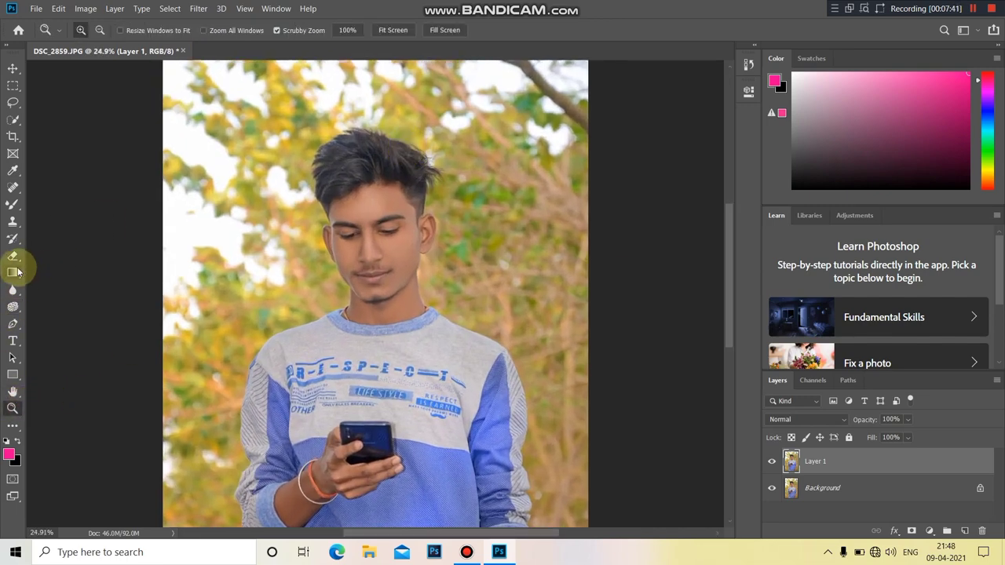
{"action": "left_click", "coordinate": [12, 307]}
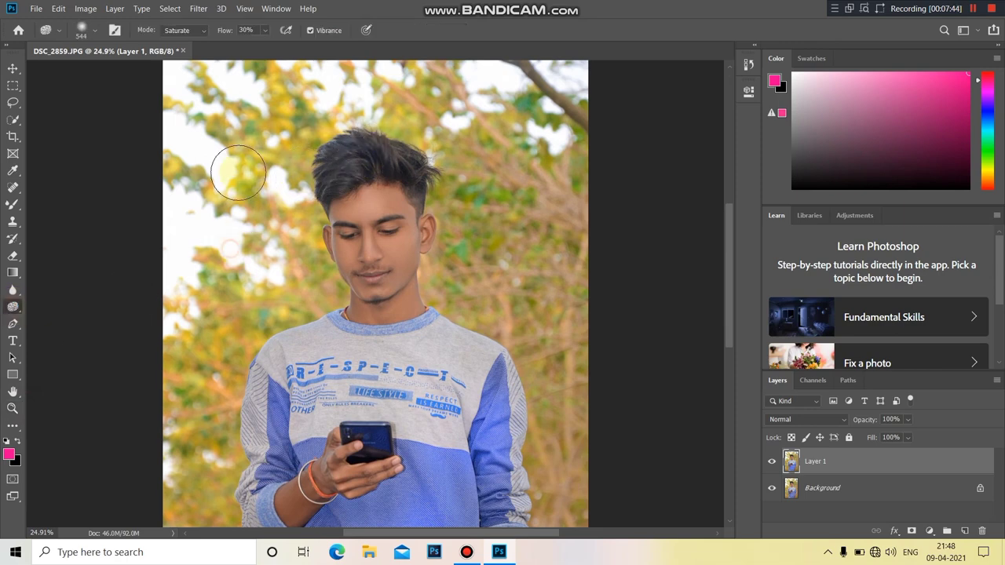
{"action": "left_click", "coordinate": [13, 408]}
{"action": "left_click", "coordinate": [397, 272], "text": "alt"}
{"action": "left_click", "coordinate": [397, 273]}
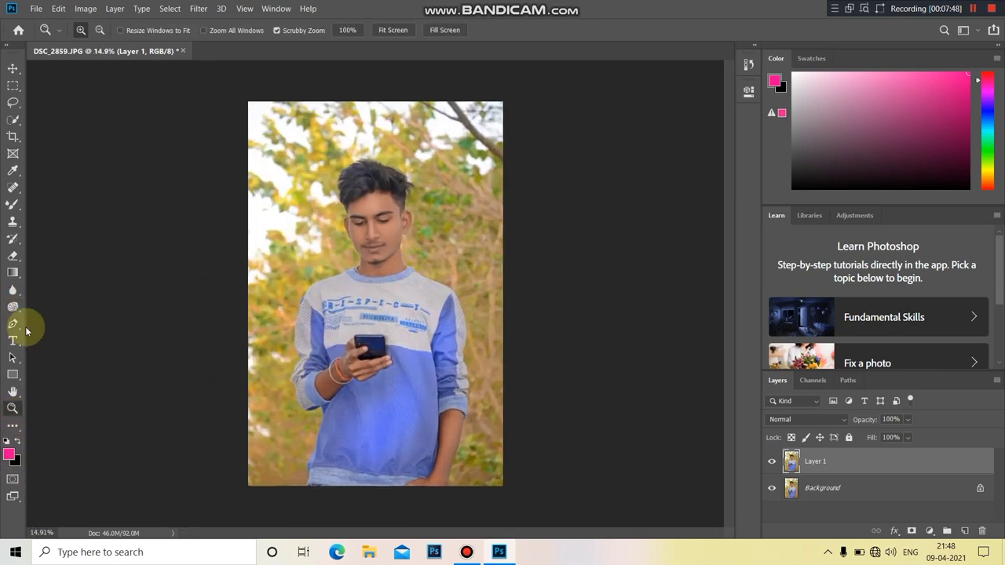
{"action": "left_click", "coordinate": [12, 307]}
{"action": "left_click_drag", "start_coordinate": [446, 137], "coordinate": [503, 136]}
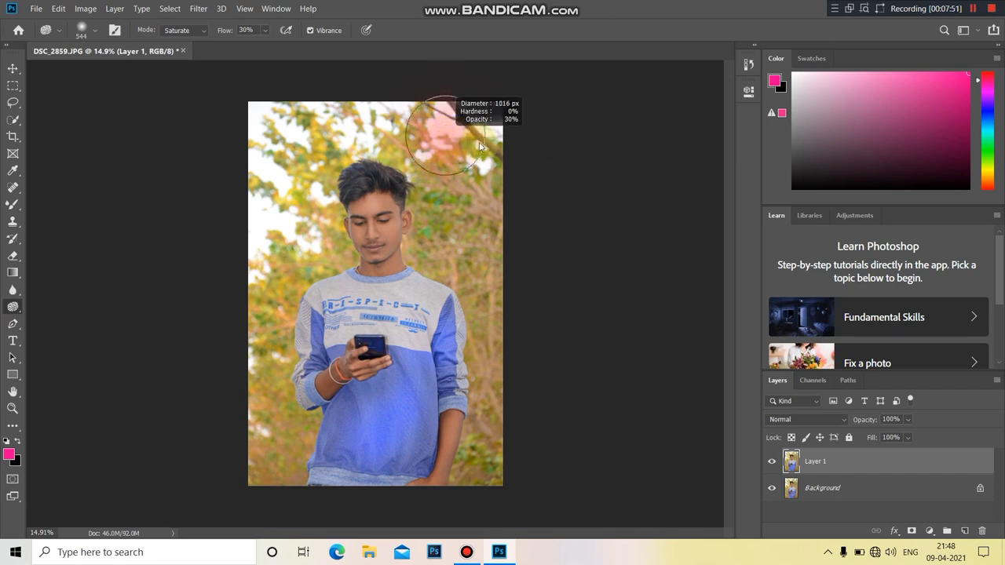
{"action": "left_click", "coordinate": [13, 408]}
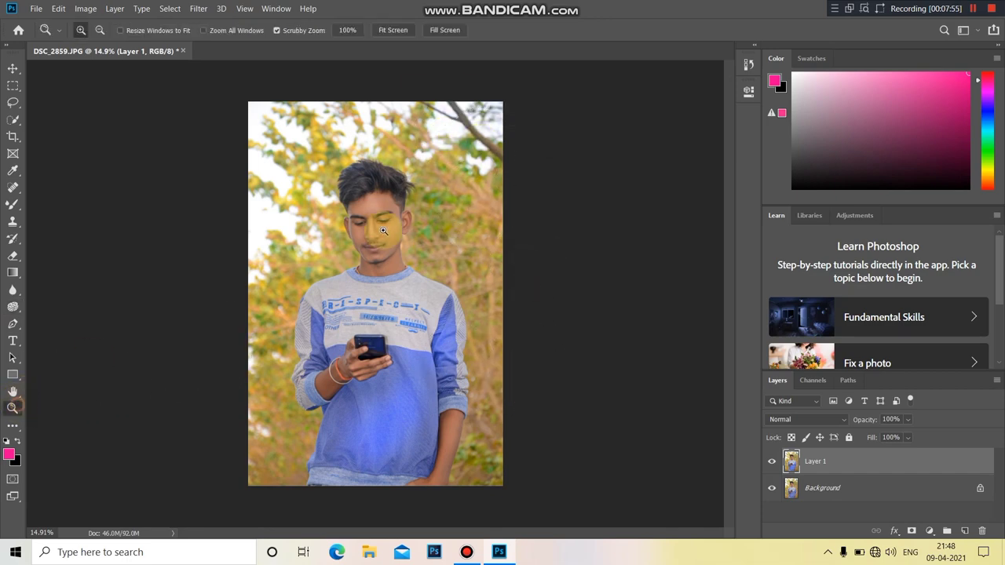
{"action": "left_click", "coordinate": [414, 223]}
Step: Compare before and after, flatten the image, and duplicate it as Layer 1
{"action": "left_click", "coordinate": [771, 461]}
{"action": "left_click", "coordinate": [771, 462]}
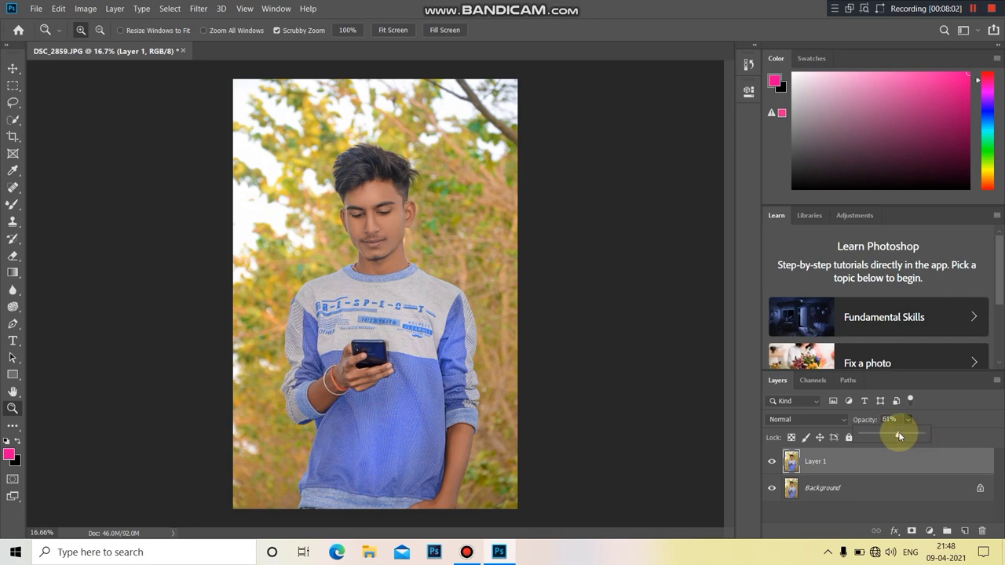
{"action": "right_click", "coordinate": [831, 474]}
{"action": "left_click", "coordinate": [683, 380]}
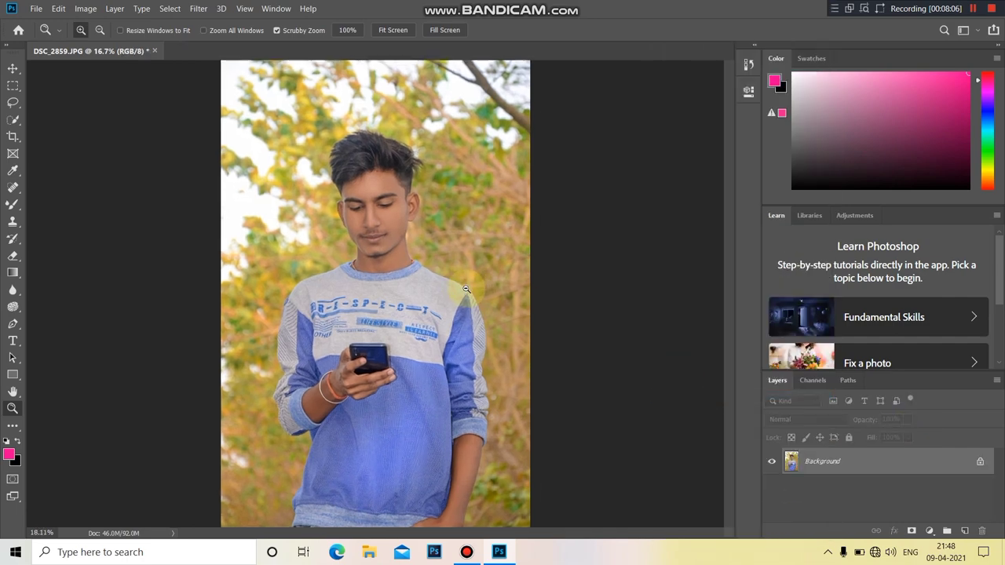
{"action": "key", "text": "ctrl+j"}
{"action": "left_click", "coordinate": [199, 9]}
Step: In Camera Raw, raise Exposure to +0.35 and lower Yellows and Greens saturation
{"action": "left_click", "coordinate": [209, 81]}
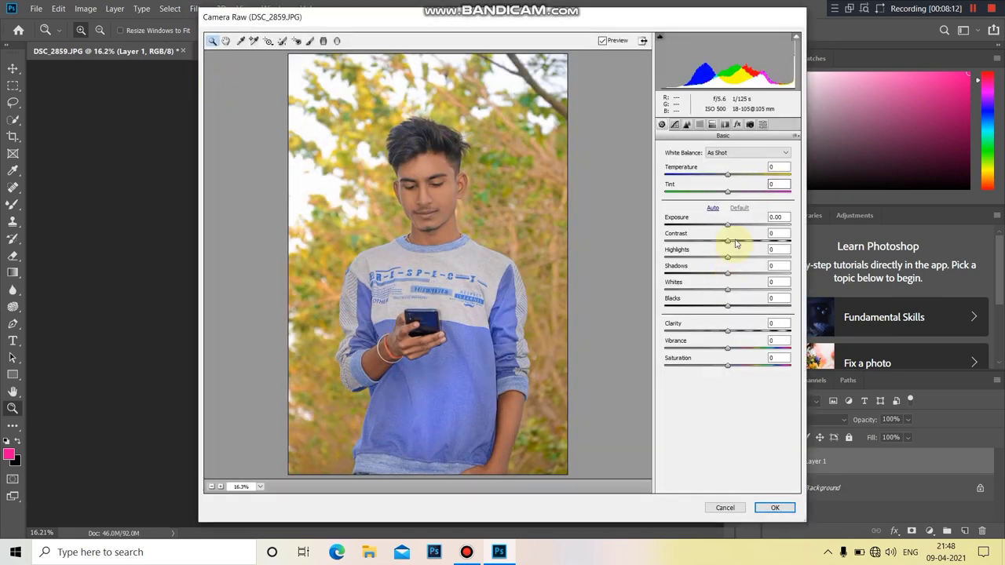
{"action": "left_click_drag", "start_coordinate": [728, 225], "coordinate": [731, 225]}
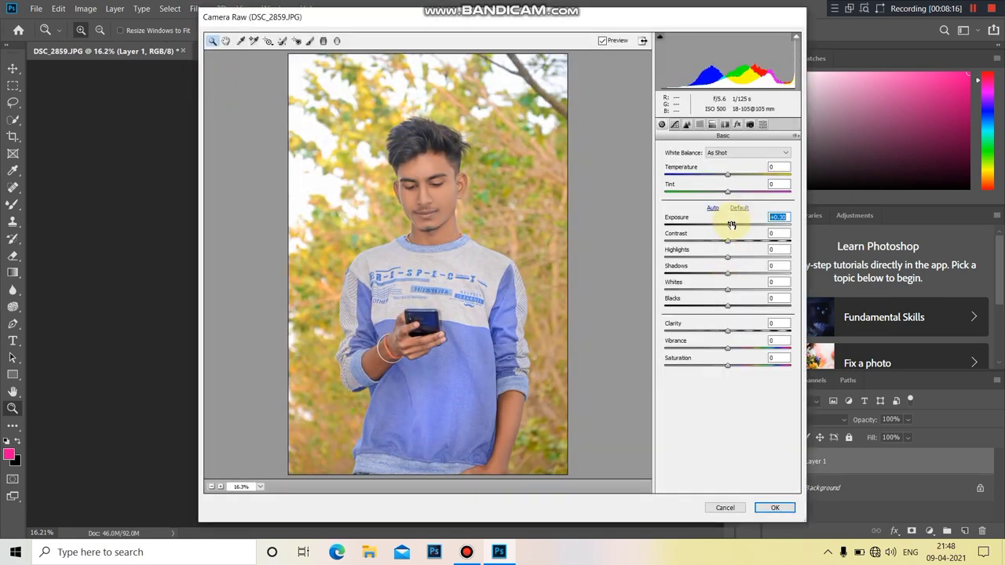
{"action": "left_click", "coordinate": [700, 125]}
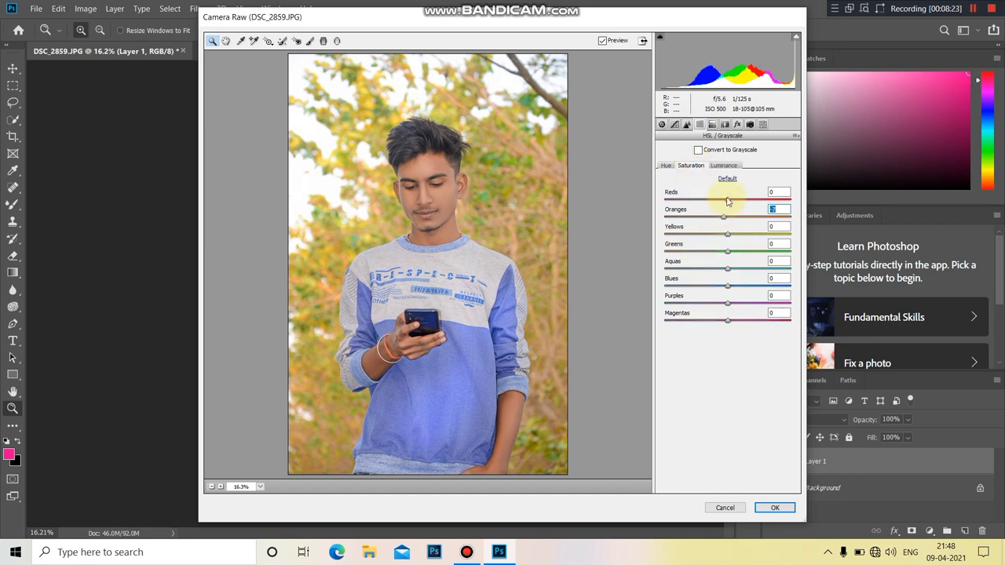
{"action": "mouse_move", "coordinate": [727, 232]}
{"action": "left_mouse_down"}
{"action": "mouse_move", "coordinate": [666, 216]}
{"action": "mouse_move", "coordinate": [681, 220]}
{"action": "left_mouse_up"}
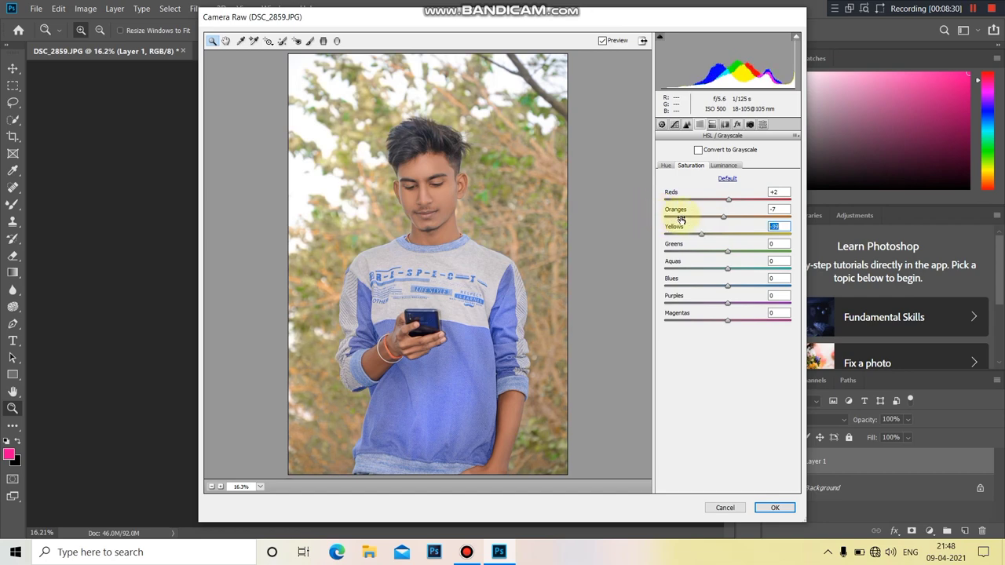
{"action": "left_click_drag", "start_coordinate": [791, 254], "coordinate": [612, 233]}
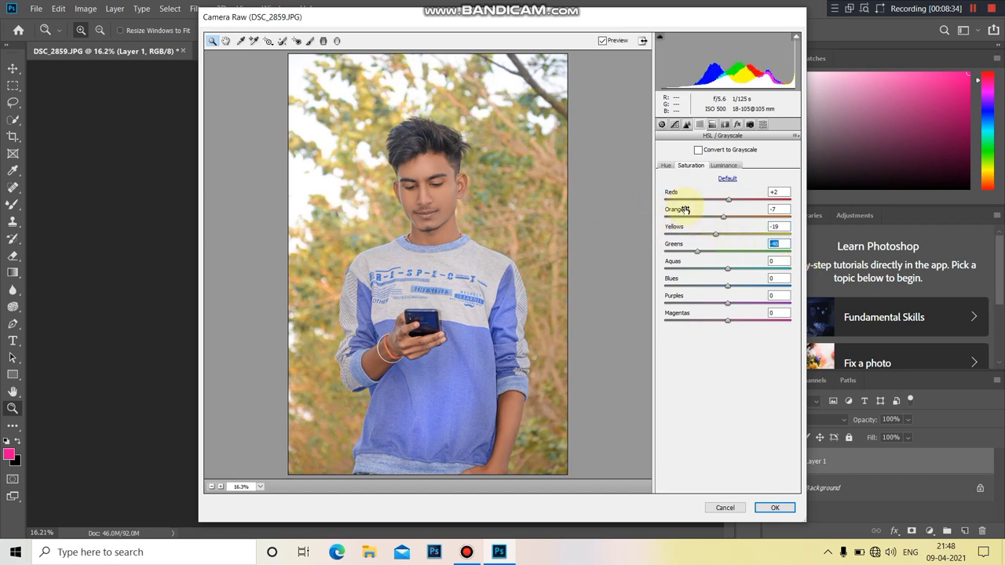
Step: Shift the Yellows and Greens hues toward green, tweak Blues saturation, and apply
{"action": "left_click", "coordinate": [666, 165]}
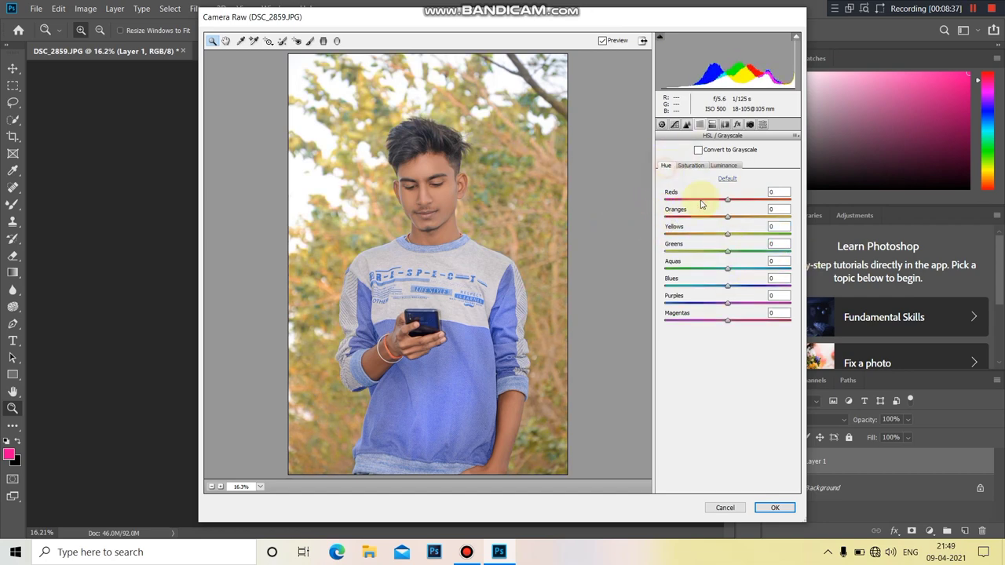
{"action": "left_click_drag", "start_coordinate": [768, 237], "coordinate": [778, 227]}
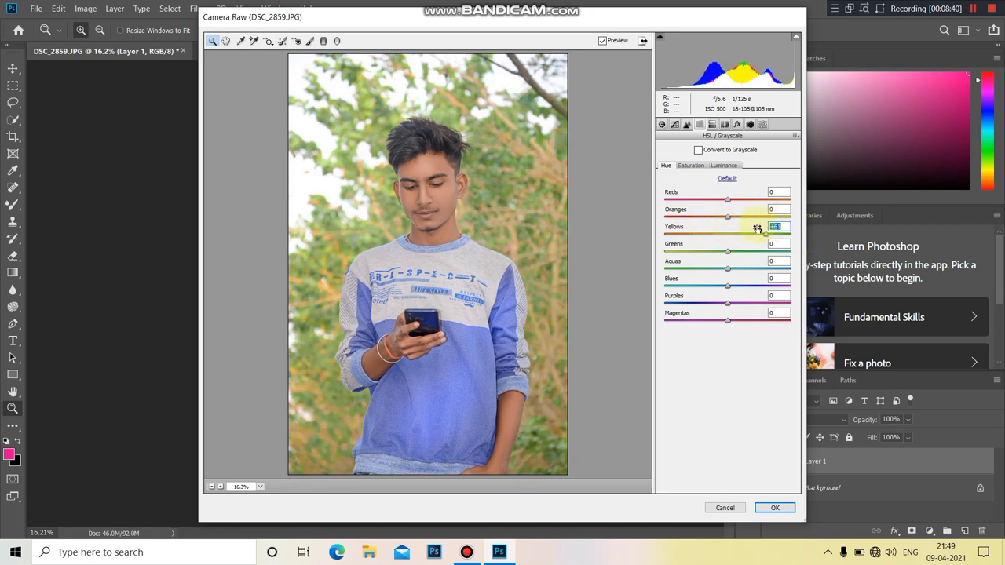
{"action": "left_click_drag", "start_coordinate": [643, 244], "coordinate": [810, 262]}
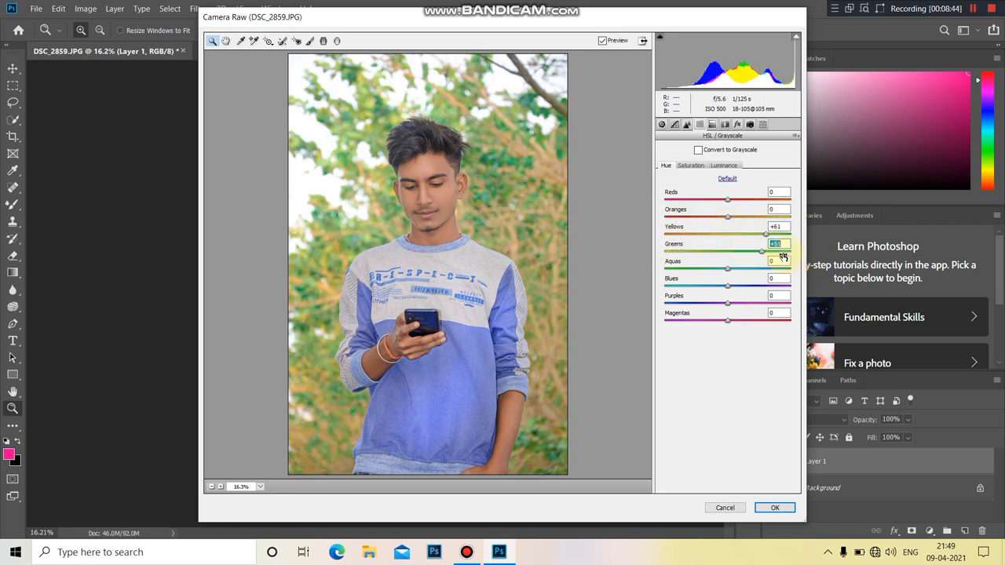
{"action": "left_click", "coordinate": [722, 166]}
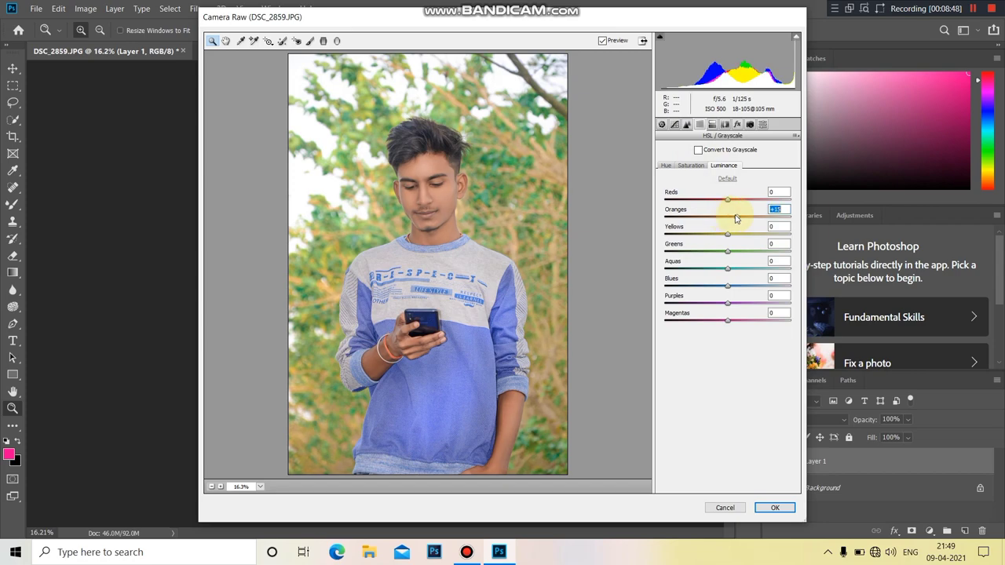
{"action": "left_click", "coordinate": [692, 167]}
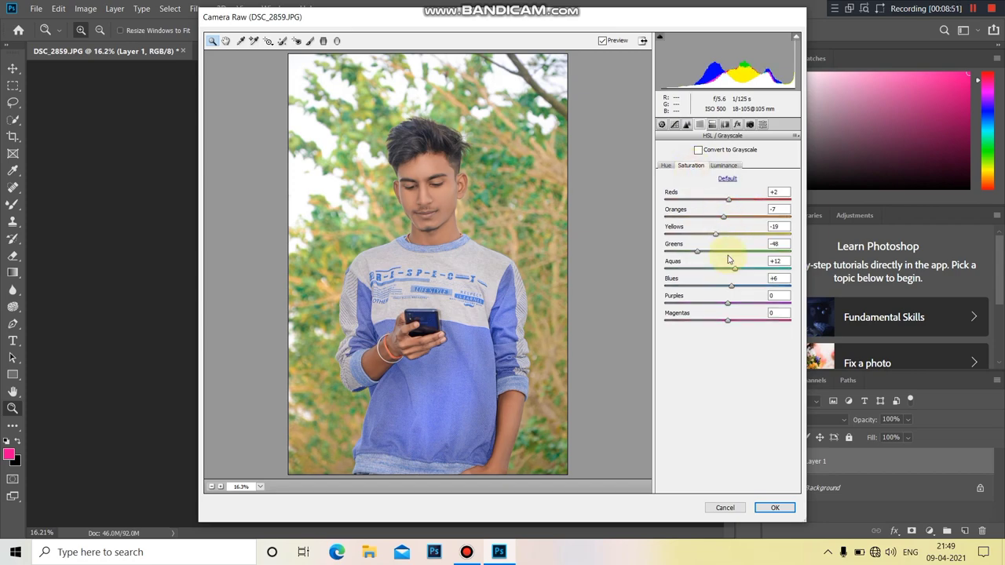
{"action": "mouse_move", "coordinate": [738, 290]}
{"action": "left_mouse_down"}
{"action": "mouse_move", "coordinate": [711, 283]}
{"action": "mouse_move", "coordinate": [730, 284]}
{"action": "left_mouse_up"}
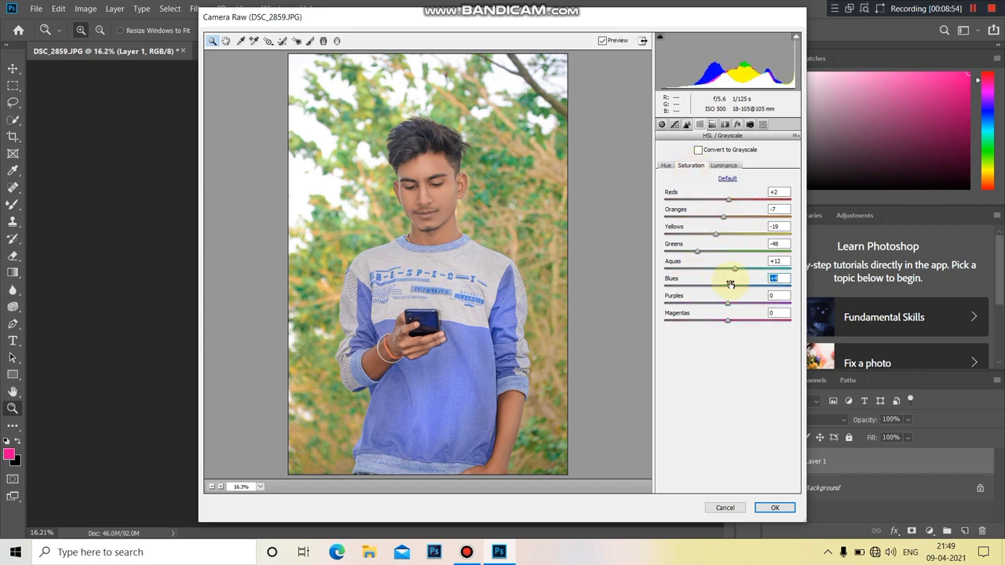
{"action": "left_click", "coordinate": [766, 512]}
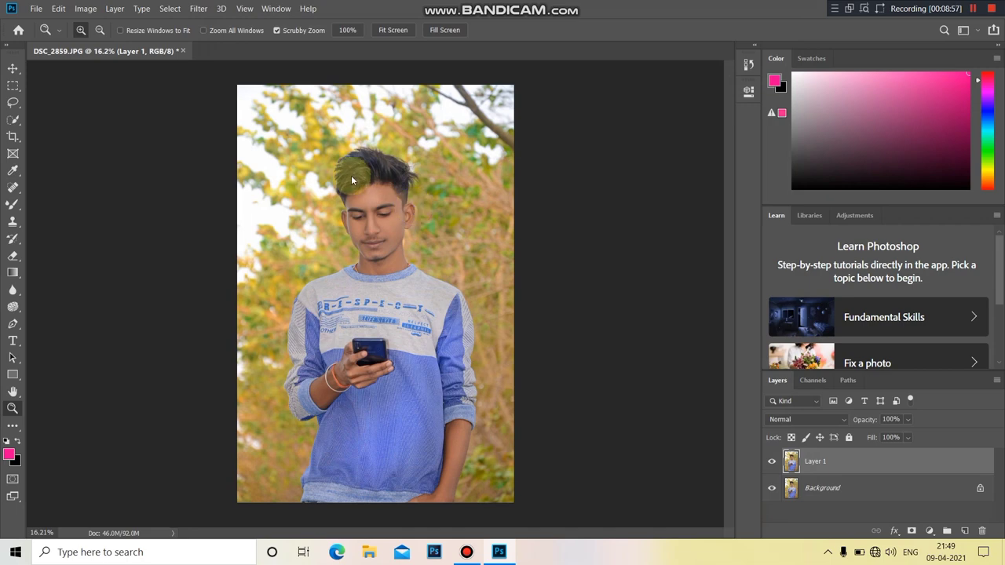
Step: Compare the top layer with the original, then merge it down into the Background
{"action": "left_click_drag", "start_coordinate": [376, 206], "coordinate": [400, 223]}
{"action": "left_click", "coordinate": [772, 461]}
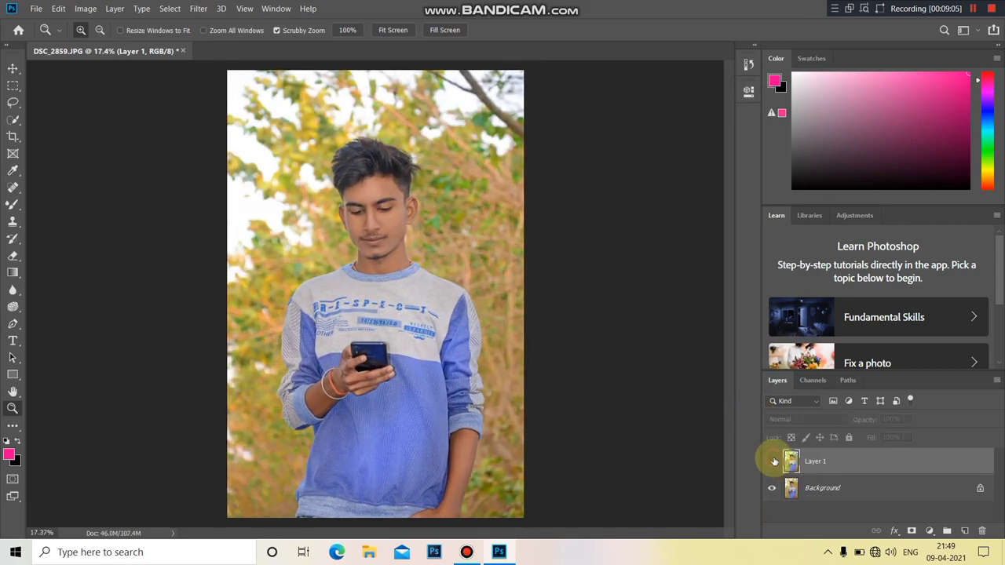
{"action": "left_click", "coordinate": [771, 462]}
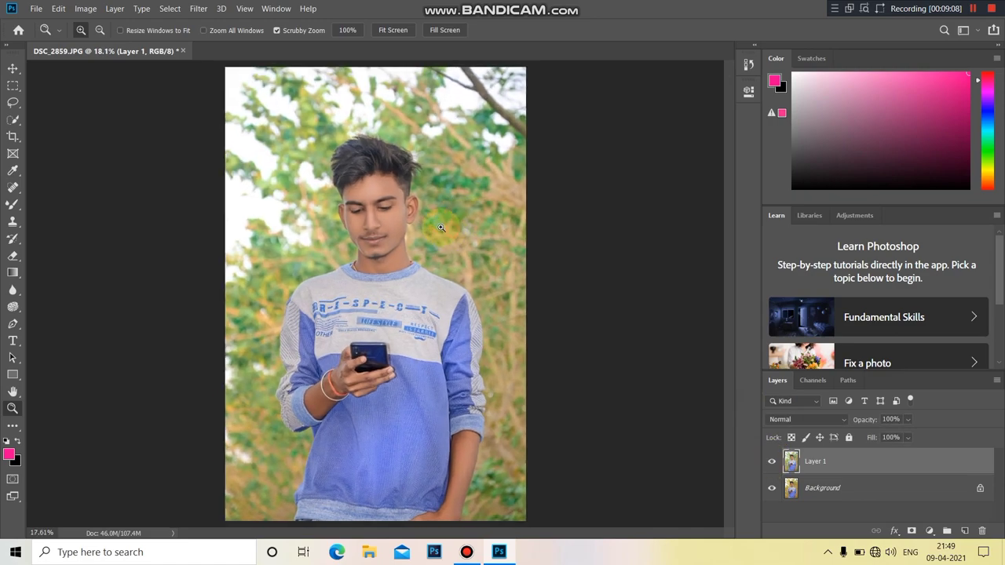
{"action": "right_click", "coordinate": [831, 460]}
{"action": "left_click", "coordinate": [683, 386]}
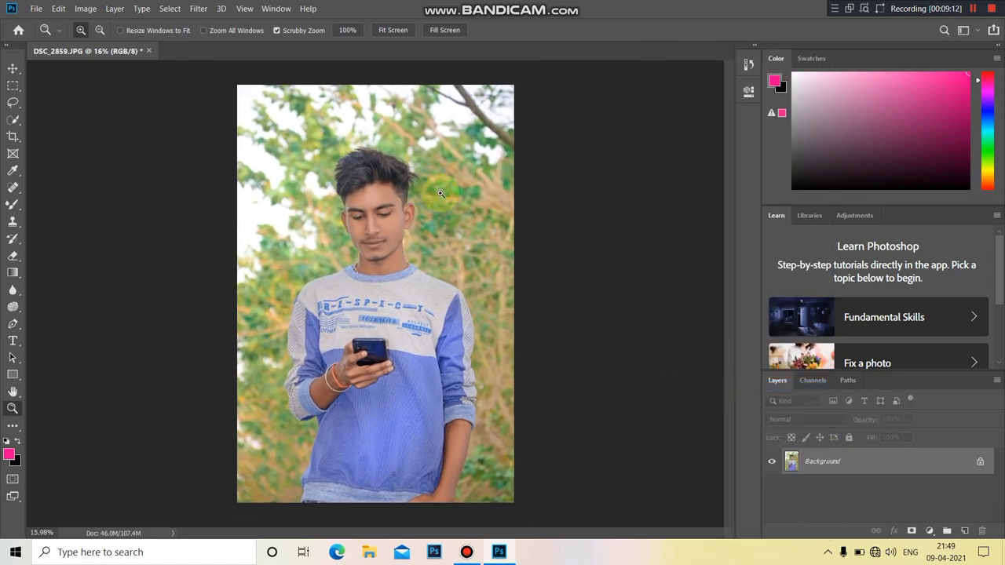
Step: Duplicate the Background and apply a 1-pixel Median noise filter to the copy
{"action": "left_click_drag", "start_coordinate": [433, 195], "coordinate": [428, 189]}
{"action": "key", "text": "ctrl+j"}
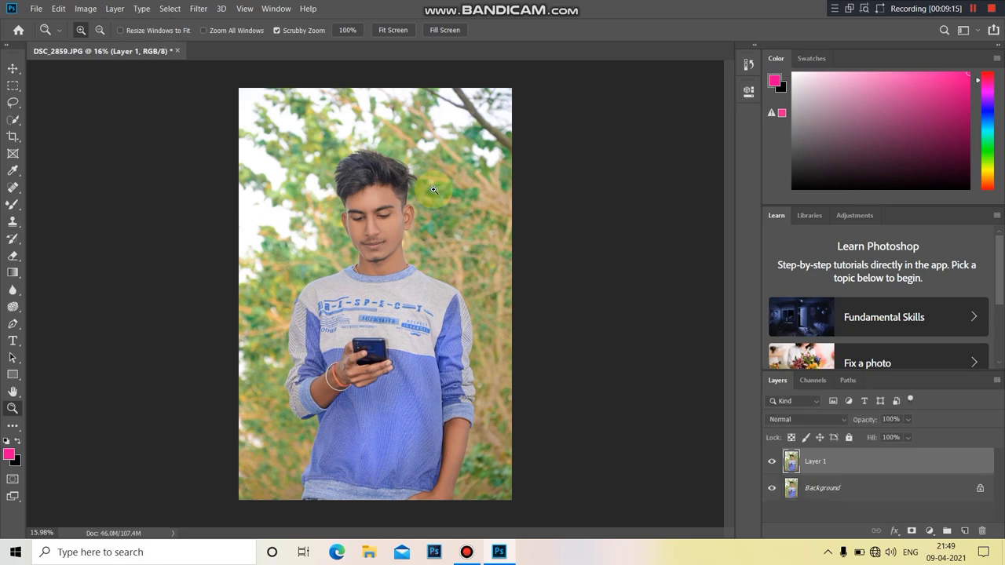
{"action": "left_click", "coordinate": [198, 9]}
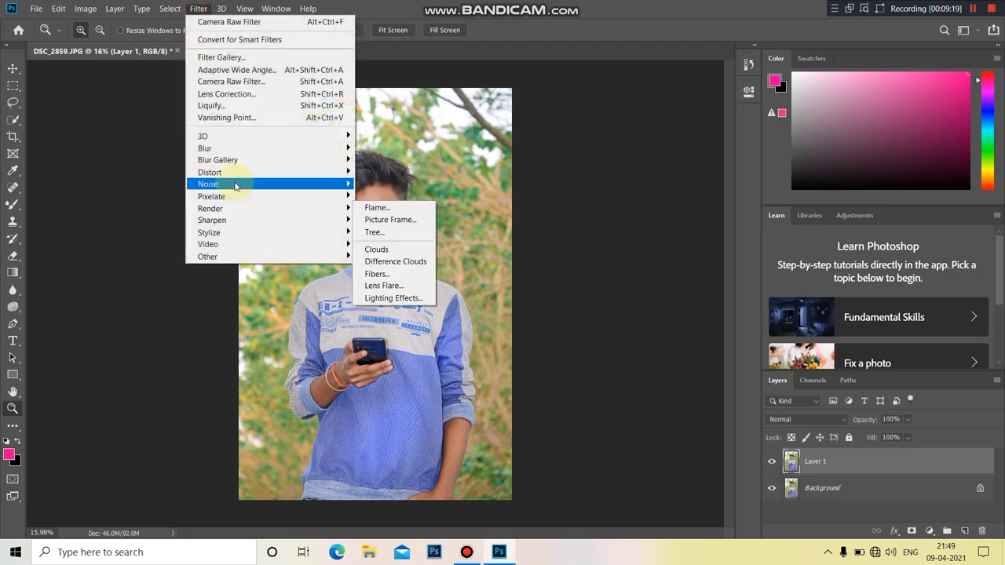
{"action": "mouse_move", "coordinate": [209, 184]}
{"action": "left_click", "coordinate": [380, 232]}
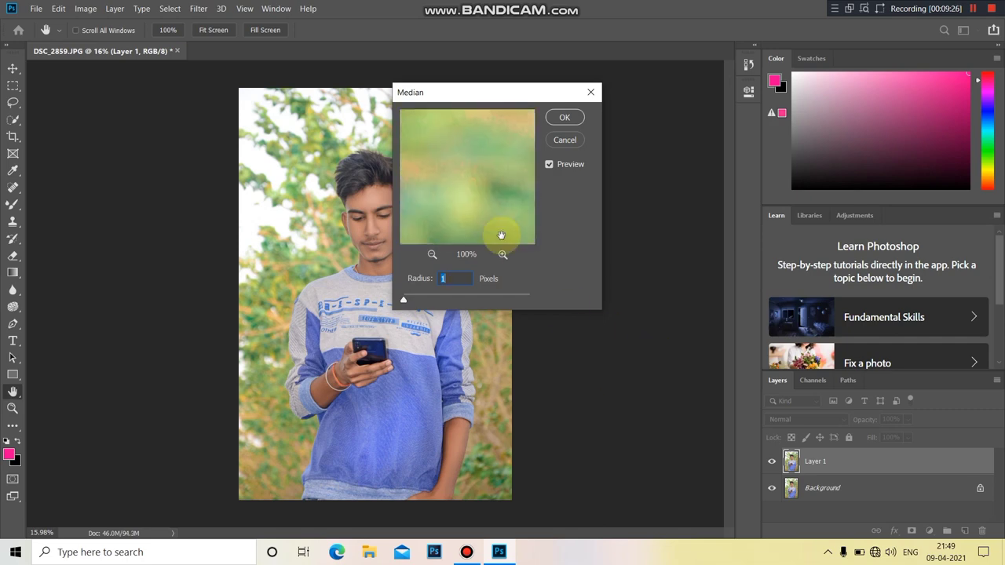
{"action": "mouse_move", "coordinate": [503, 233]}
{"action": "left_mouse_down"}
{"action": "mouse_move", "coordinate": [445, 151]}
{"action": "mouse_move", "coordinate": [428, 173]}
{"action": "left_mouse_up"}
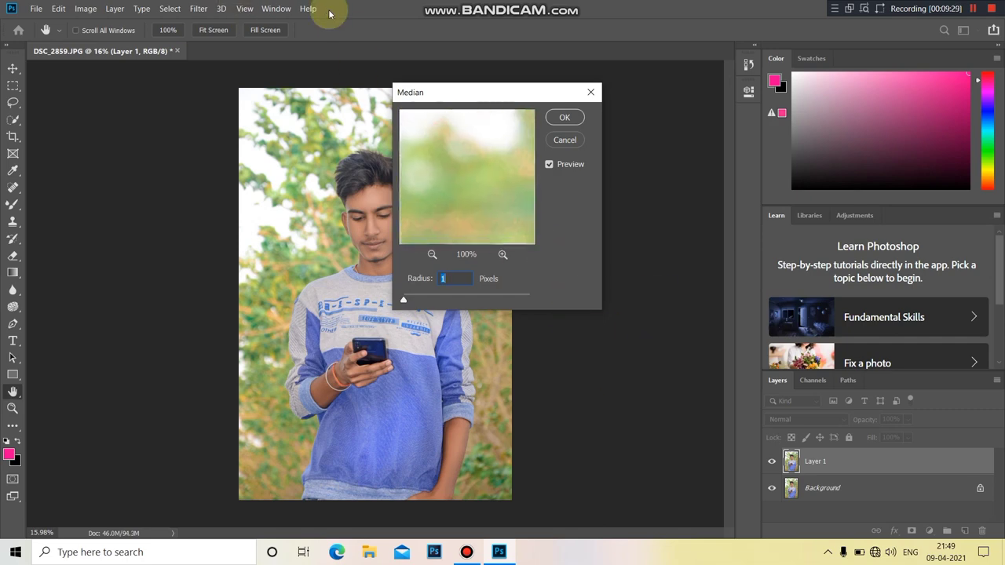
{"action": "left_click", "coordinate": [348, 358]}
{"action": "left_click", "coordinate": [375, 250]}
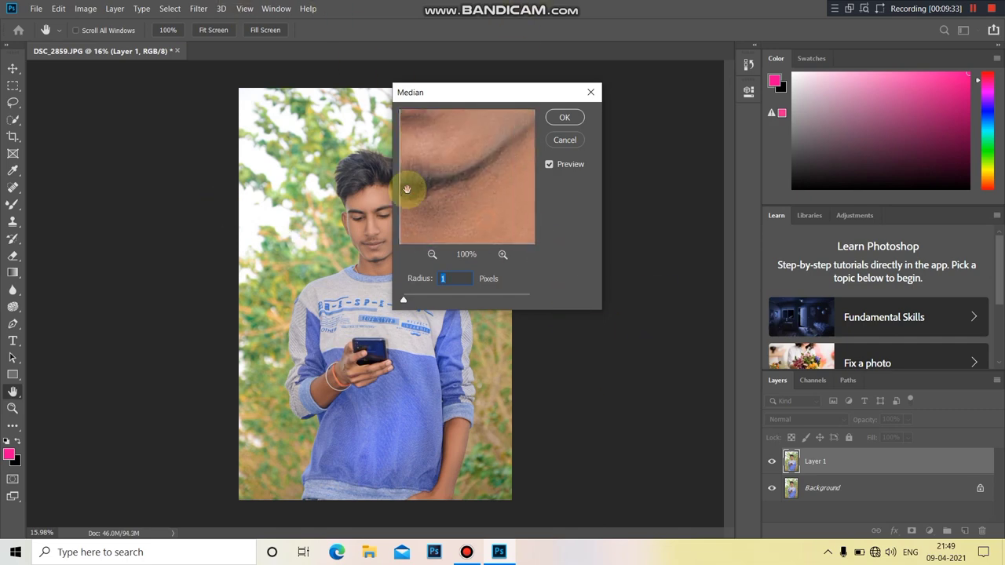
{"action": "left_click_drag", "start_coordinate": [411, 186], "coordinate": [471, 176]}
{"action": "left_click", "coordinate": [566, 118]}
{"action": "key", "text": "z"}
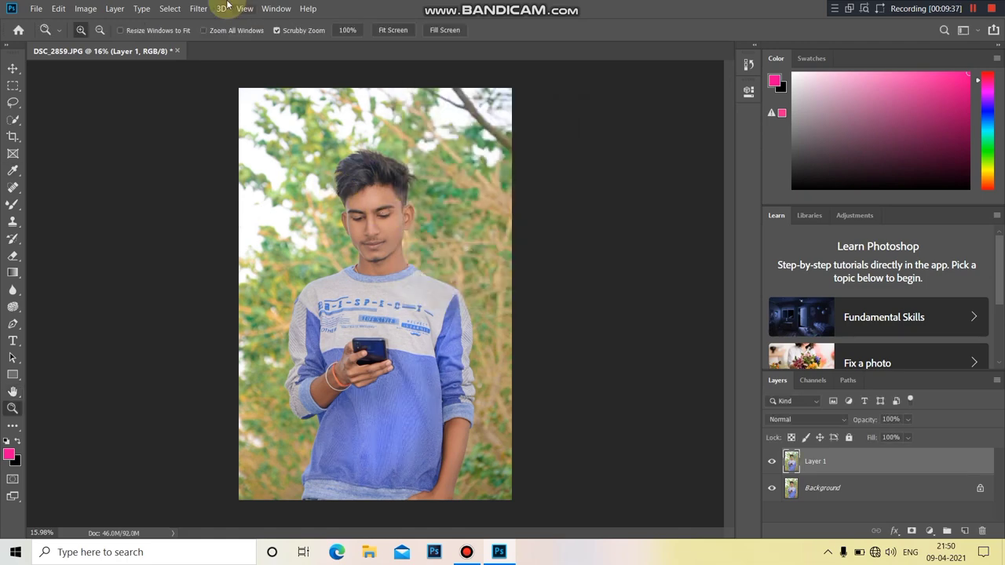
{"action": "left_click", "coordinate": [197, 9]}
Step: Run GREYCstoration on Layer 1, retrying past the error, until noise removal finishes
{"action": "left_click", "coordinate": [403, 221]}
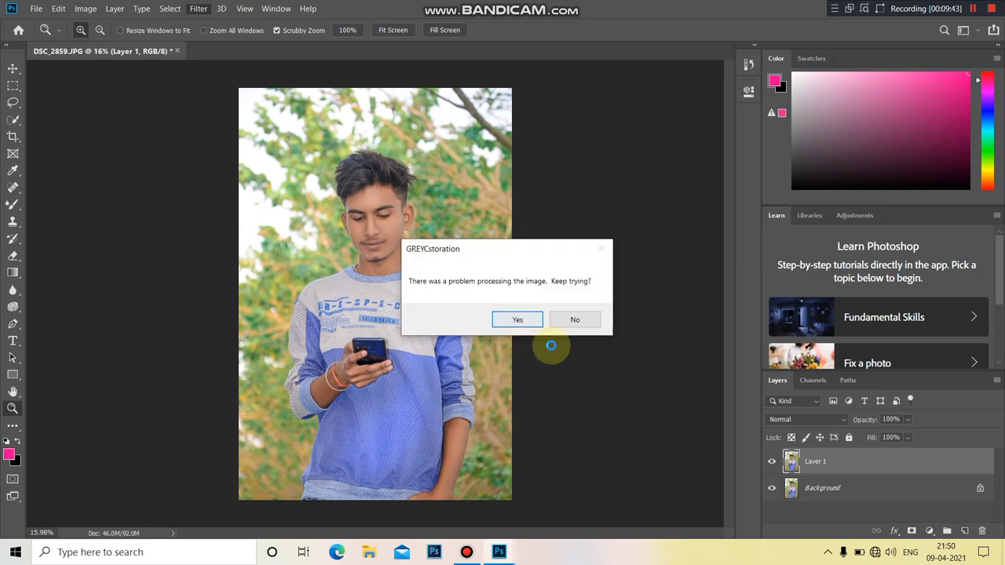
{"action": "left_click", "coordinate": [517, 318]}
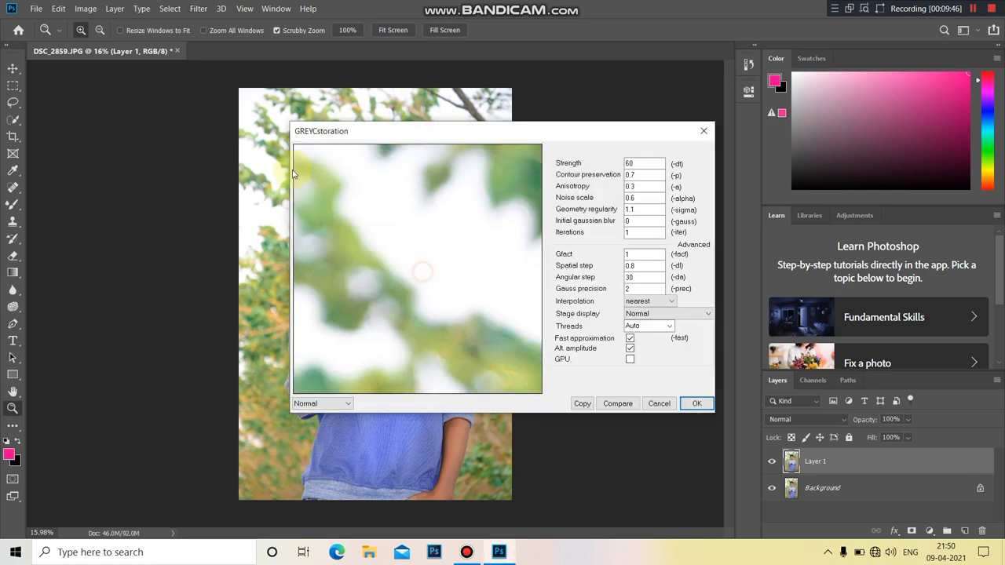
{"action": "left_click_drag", "start_coordinate": [442, 245], "coordinate": [299, 150]}
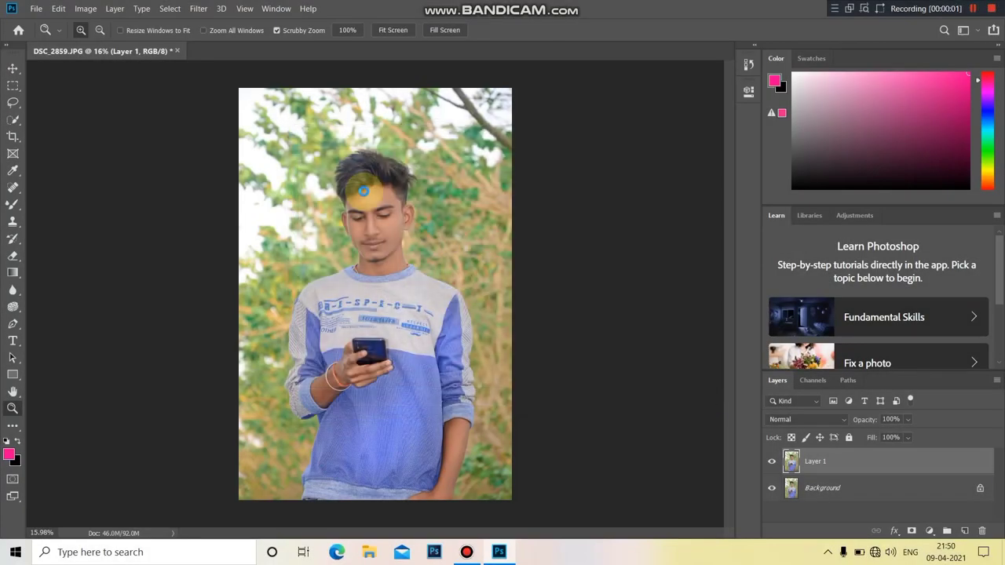
{"action": "left_click", "coordinate": [511, 319]}
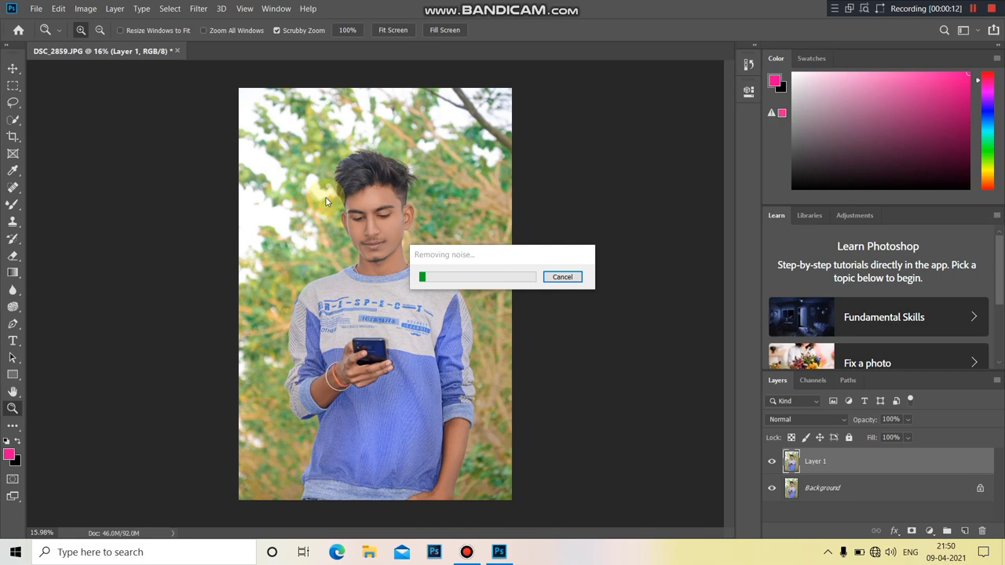
{"action": "left_click", "coordinate": [261, 120]}
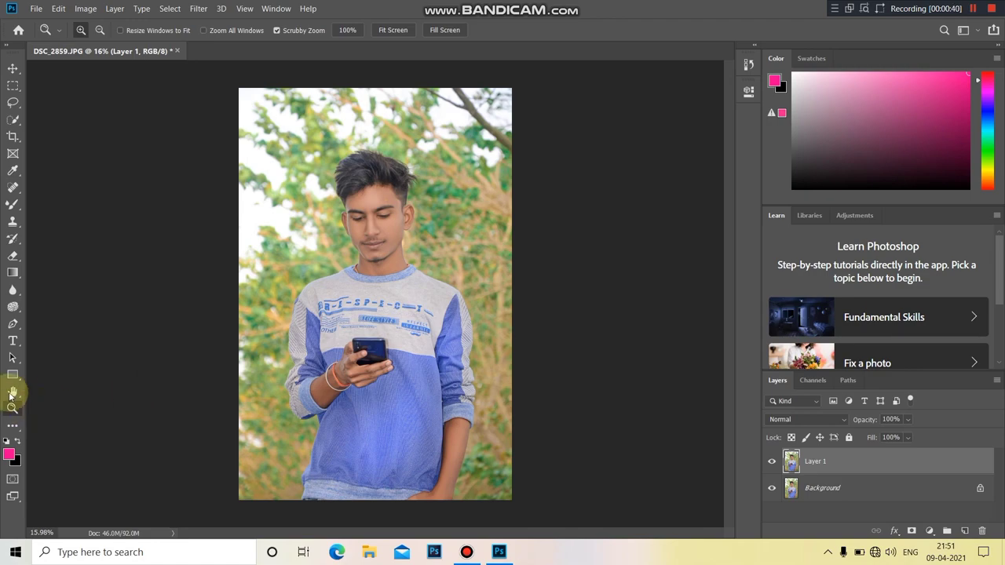
Step: Zoom into the face and size the Mixer Brush down to 68
{"action": "mouse_move", "coordinate": [389, 205]}
{"action": "left_mouse_down"}
{"action": "mouse_move", "coordinate": [420, 215]}
{"action": "mouse_move", "coordinate": [390, 219]}
{"action": "mouse_move", "coordinate": [368, 349]}
{"action": "left_mouse_up"}
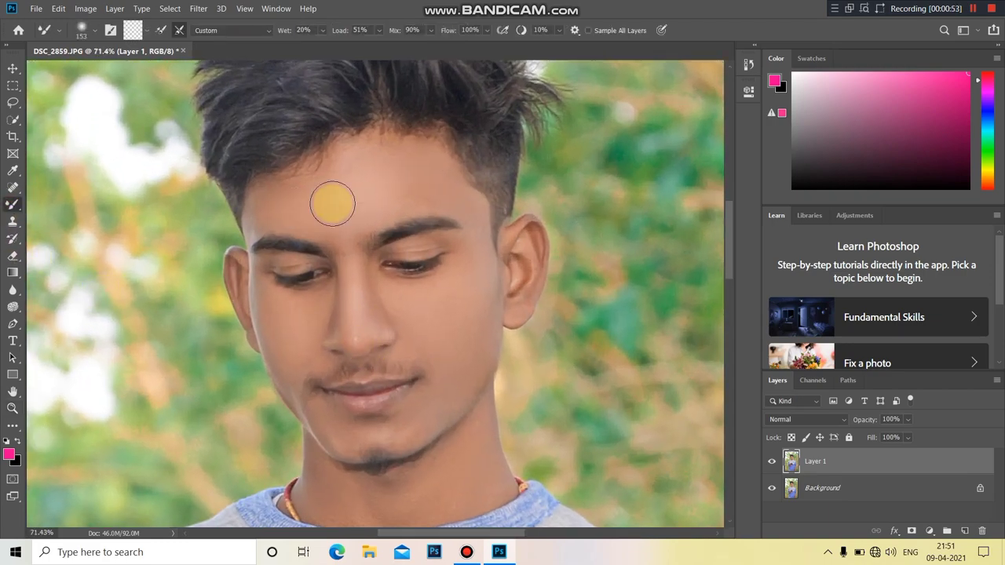
{"action": "key", "text": "bracketright"}
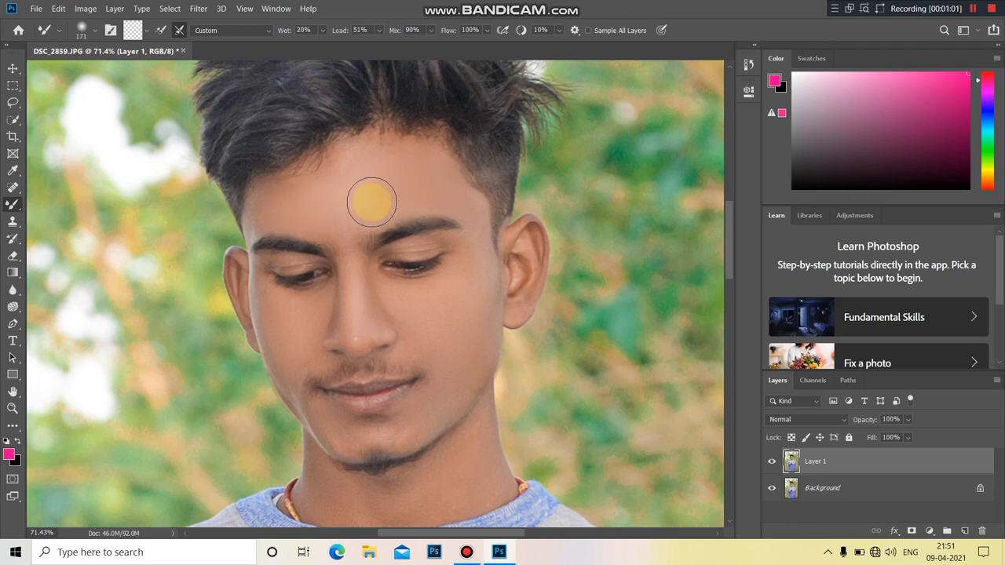
{"action": "left_click_drag", "start_coordinate": [427, 176], "coordinate": [461, 205]}
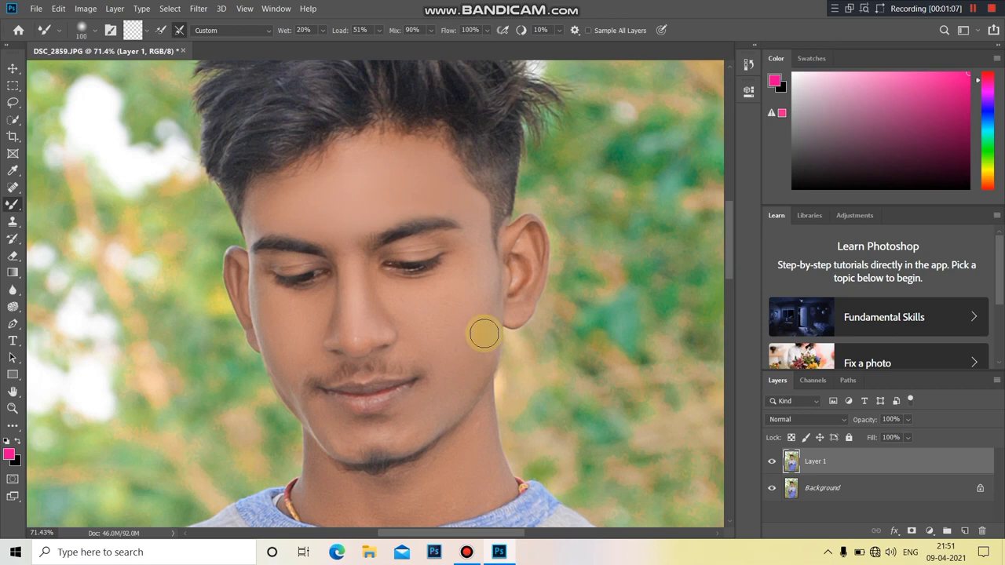
{"action": "key", "text": "bracketright"}
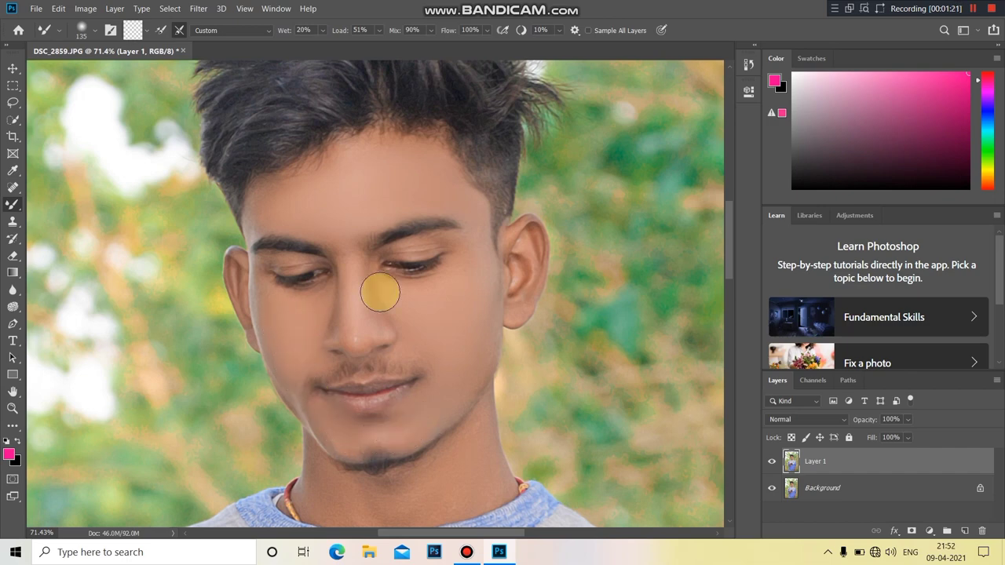
{"action": "key", "text": "bracketleft"}
{"action": "key", "text": "bracketleft"}
{"action": "key", "text": "bracketleft"}
Step: Blend the skin on the nose and under both eyes, then zoom out
{"action": "left_click_drag", "start_coordinate": [353, 303], "coordinate": [345, 320]}
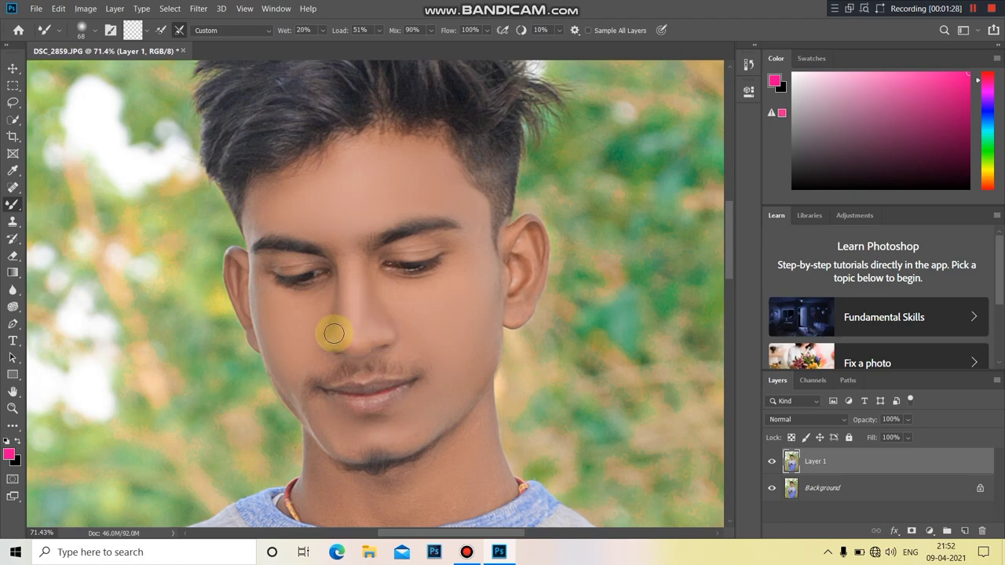
{"action": "left_click_drag", "start_coordinate": [264, 285], "coordinate": [291, 262]}
{"action": "left_click_drag", "start_coordinate": [404, 238], "coordinate": [464, 247]}
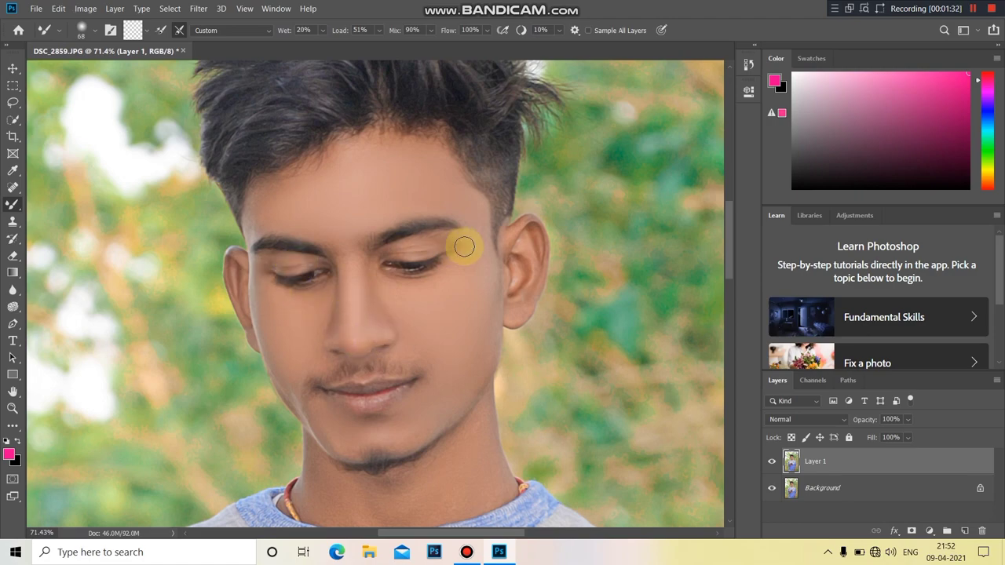
{"action": "left_click", "coordinate": [12, 408]}
{"action": "mouse_move", "coordinate": [270, 247]}
{"action": "left_mouse_down"}
{"action": "mouse_move", "coordinate": [359, 246]}
{"action": "mouse_move", "coordinate": [374, 261]}
{"action": "left_mouse_up"}
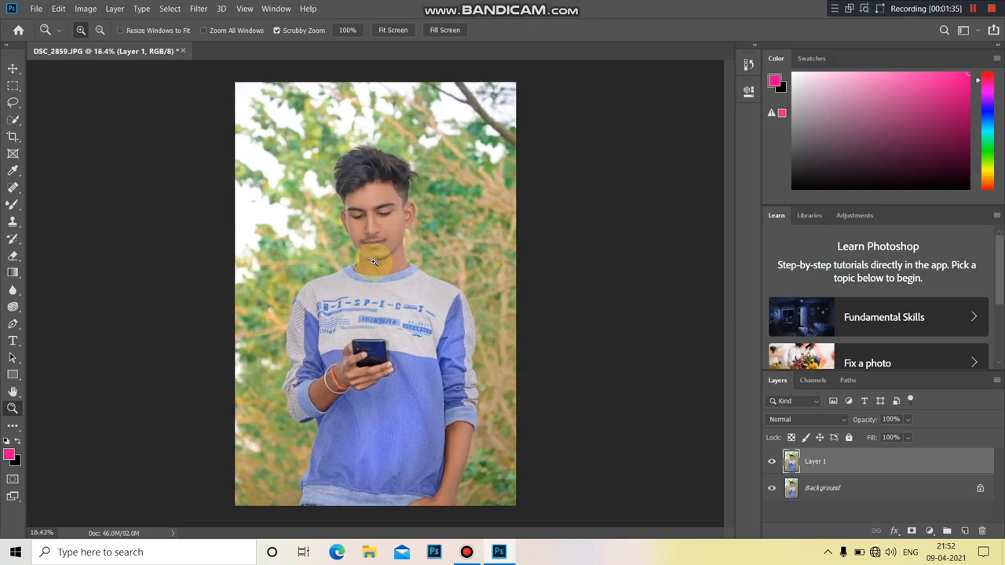
Step: Compare layers, flatten the photo, and duplicate it into a new layer
{"action": "left_click", "coordinate": [772, 461]}
{"action": "left_click", "coordinate": [772, 461]}
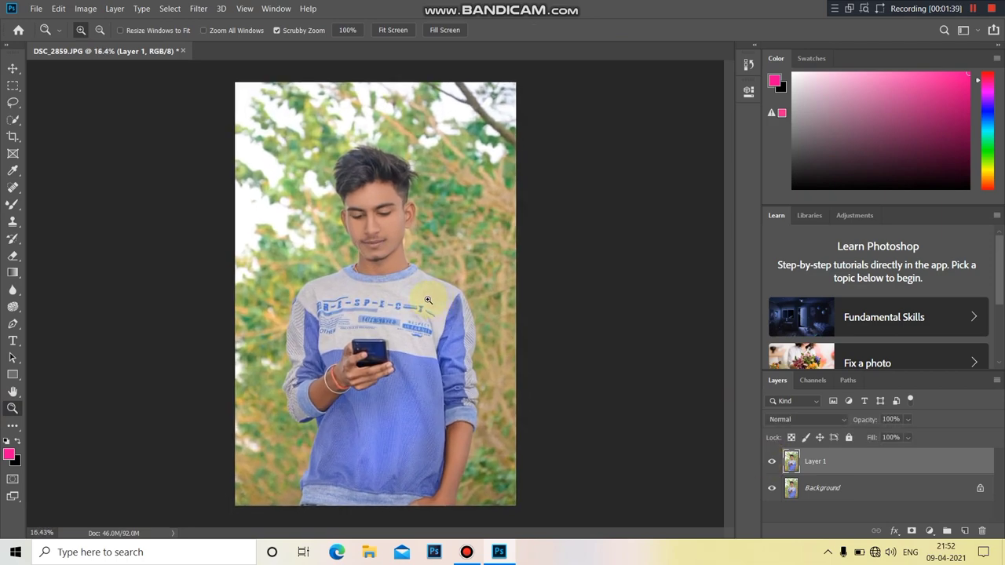
{"action": "left_click_drag", "start_coordinate": [428, 300], "coordinate": [397, 300]}
{"action": "right_click", "coordinate": [825, 461]}
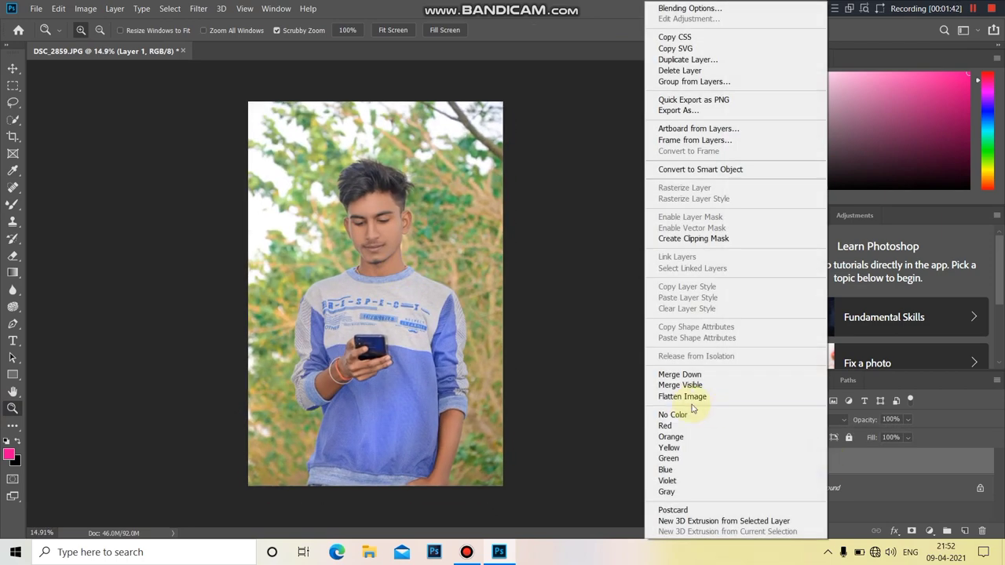
{"action": "left_click", "coordinate": [682, 397]}
{"action": "left_click", "coordinate": [400, 248], "text": "alt"}
{"action": "left_click", "coordinate": [400, 249]}
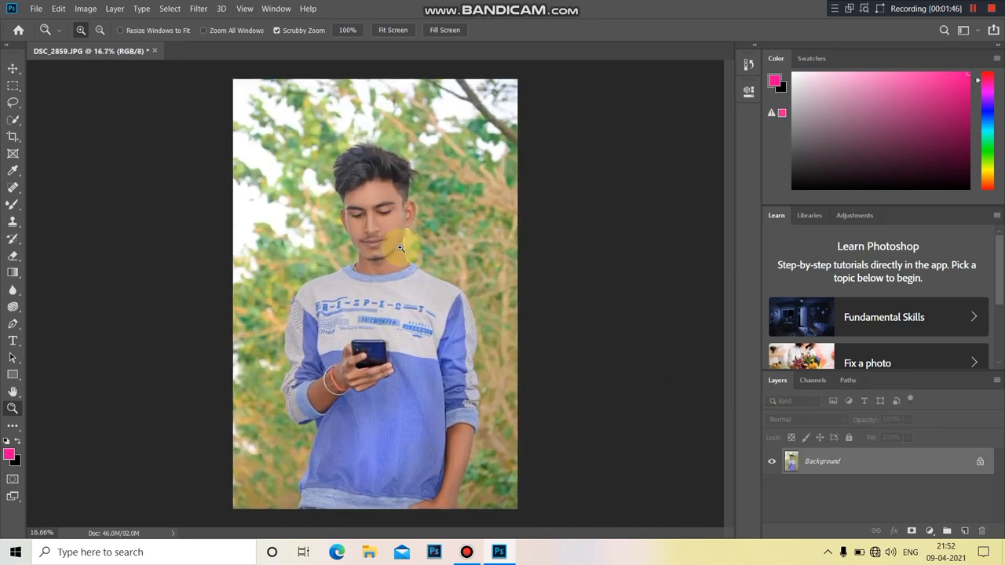
{"action": "key", "text": "ctrl+j"}
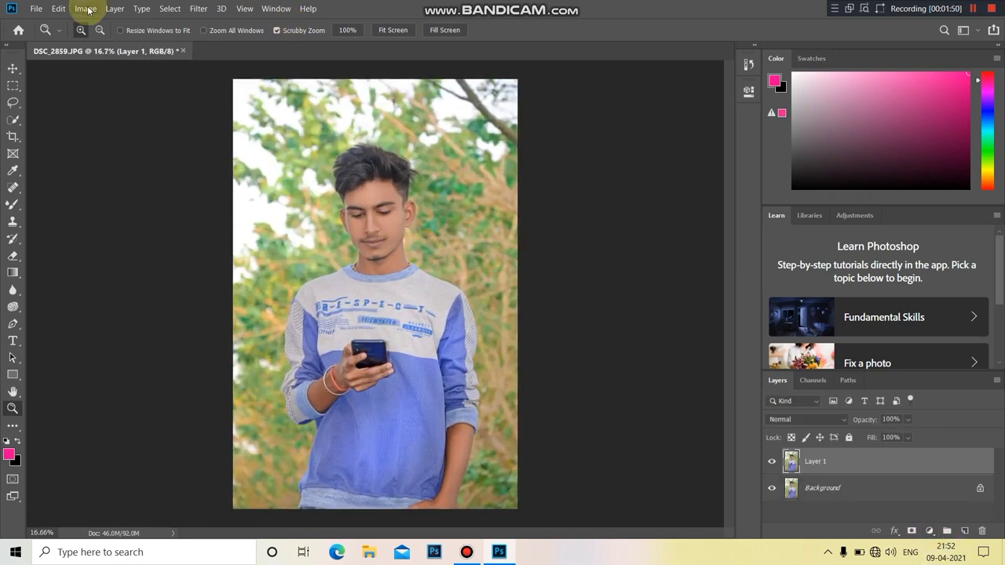
Step: In Selective Color, set Yellows to Cyan -70 and Magenta -26
{"action": "left_click", "coordinate": [88, 9]}
{"action": "left_click", "coordinate": [240, 232]}
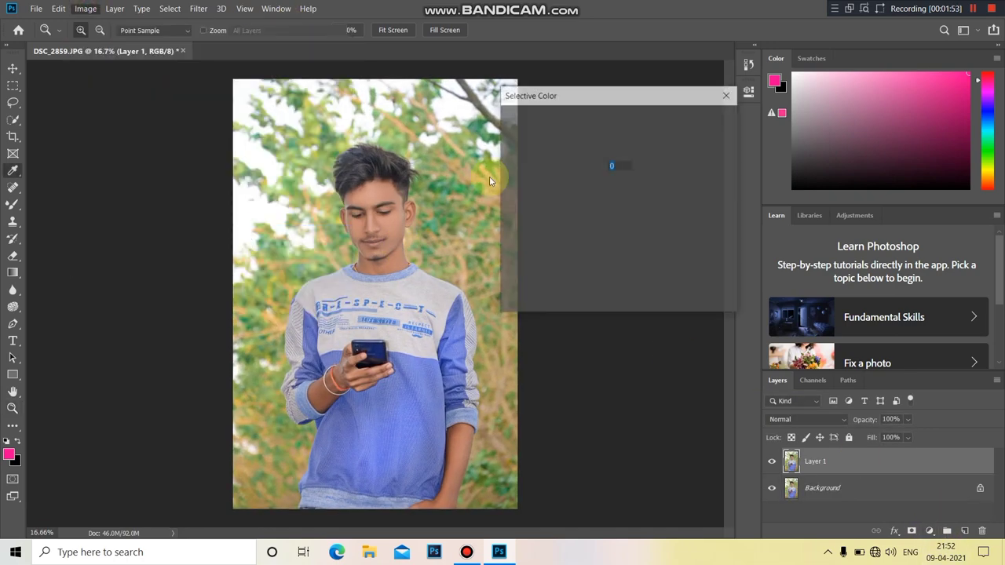
{"action": "mouse_move", "coordinate": [581, 177]}
{"action": "left_mouse_down"}
{"action": "mouse_move", "coordinate": [574, 167]}
{"action": "mouse_move", "coordinate": [482, 174]}
{"action": "mouse_move", "coordinate": [537, 178]}
{"action": "left_mouse_up"}
{"action": "left_click", "coordinate": [575, 145]}
{"action": "left_click", "coordinate": [589, 167]}
{"action": "mouse_move", "coordinate": [580, 208]}
{"action": "left_mouse_down"}
{"action": "mouse_move", "coordinate": [562, 208]}
{"action": "mouse_move", "coordinate": [576, 208]}
{"action": "mouse_move", "coordinate": [534, 238]}
{"action": "mouse_move", "coordinate": [586, 238]}
{"action": "left_mouse_up"}
Step: Set Greens to Cyan -90, Magenta +90, Yellow -100 and apply Selective Color
{"action": "left_click", "coordinate": [578, 146]}
{"action": "left_click", "coordinate": [589, 172]}
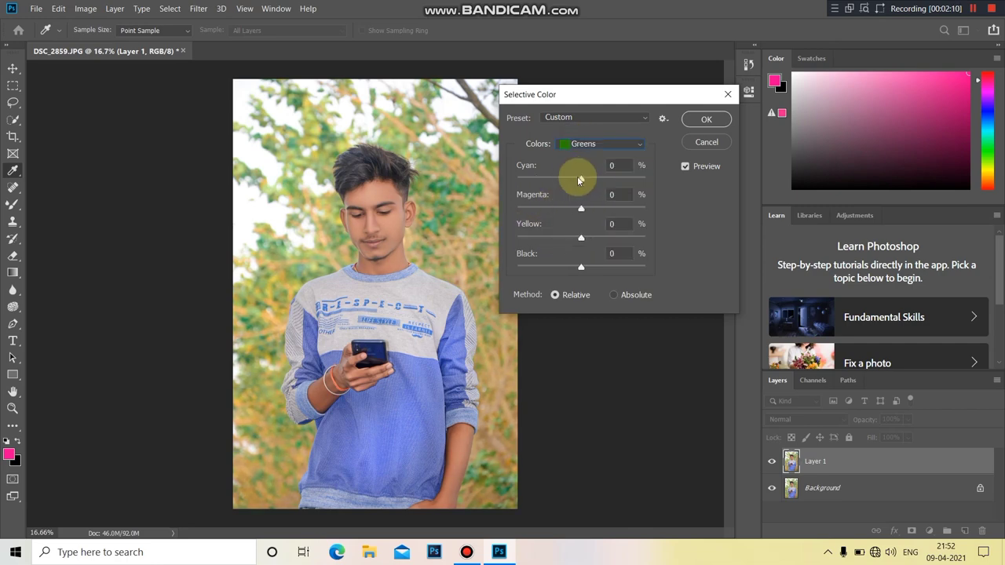
{"action": "mouse_move", "coordinate": [581, 178]}
{"action": "left_mouse_down"}
{"action": "mouse_move", "coordinate": [677, 179]}
{"action": "mouse_move", "coordinate": [524, 178]}
{"action": "left_mouse_up"}
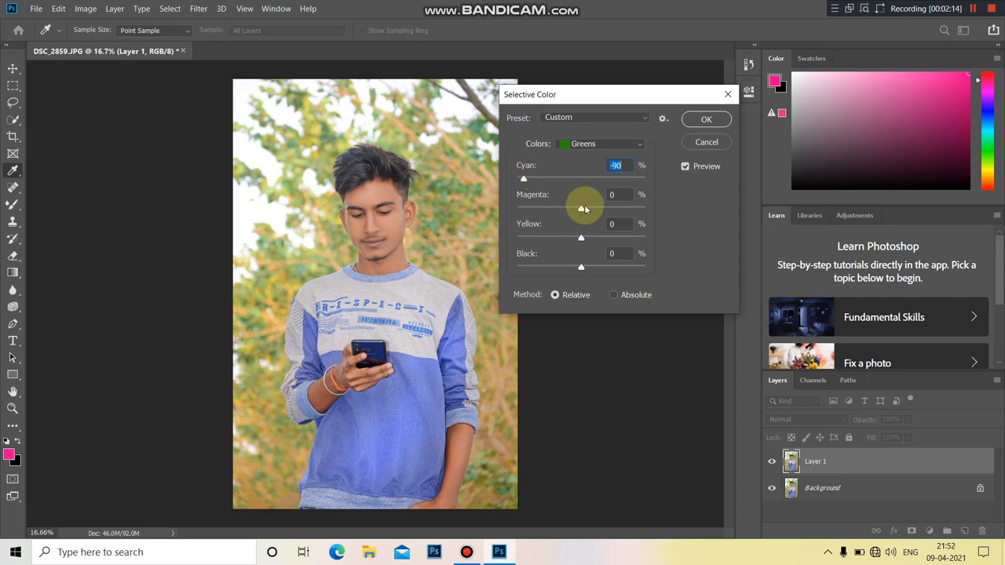
{"action": "mouse_move", "coordinate": [581, 208]}
{"action": "left_mouse_down"}
{"action": "mouse_move", "coordinate": [512, 207]}
{"action": "mouse_move", "coordinate": [679, 217]}
{"action": "mouse_move", "coordinate": [638, 209]}
{"action": "left_mouse_up"}
{"action": "left_click_drag", "start_coordinate": [581, 238], "coordinate": [495, 230]}
{"action": "left_click", "coordinate": [705, 122]}
Step: Flatten the photo and duplicate it into a new Layer 1
{"action": "key", "text": "z"}
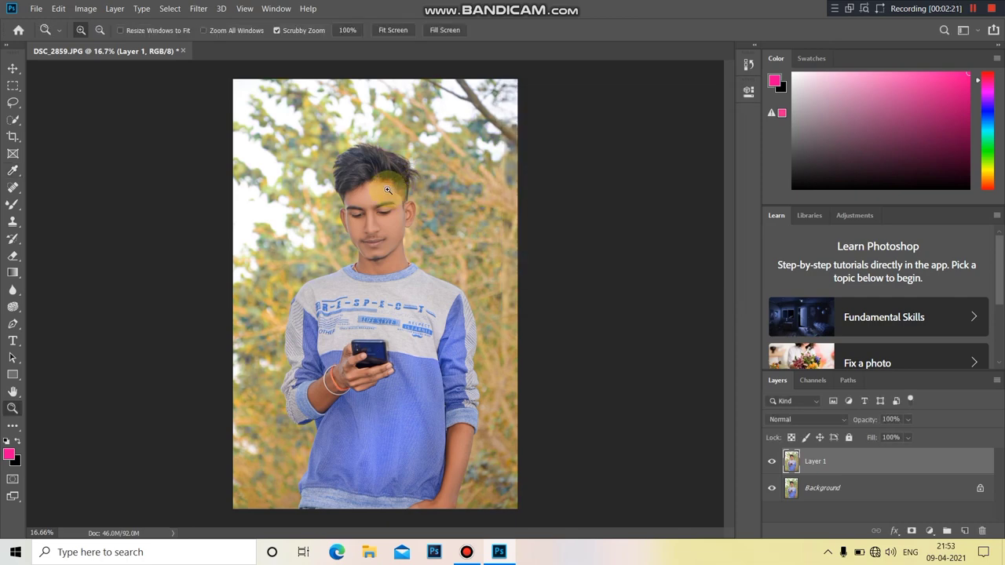
{"action": "left_click_drag", "start_coordinate": [373, 189], "coordinate": [399, 192]}
{"action": "right_click", "coordinate": [825, 464]}
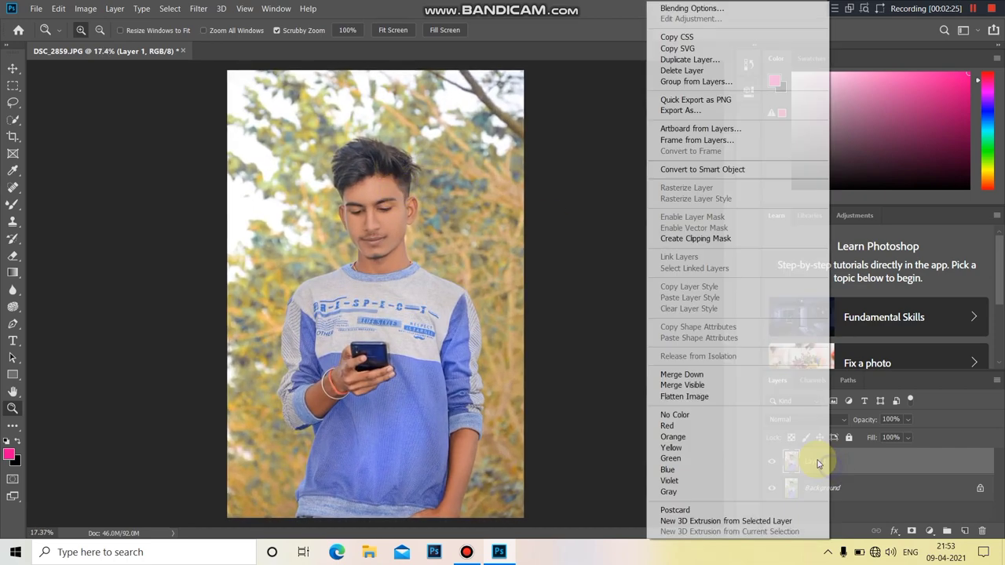
{"action": "left_click", "coordinate": [684, 386]}
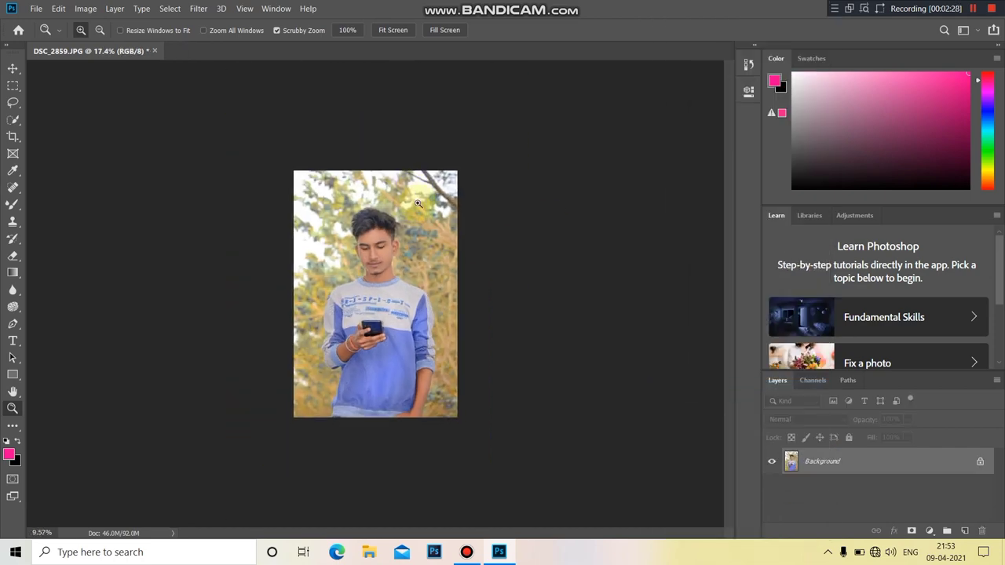
{"action": "mouse_move", "coordinate": [418, 227]}
{"action": "left_mouse_down"}
{"action": "mouse_move", "coordinate": [428, 207]}
{"action": "mouse_move", "coordinate": [408, 213]}
{"action": "left_mouse_up"}
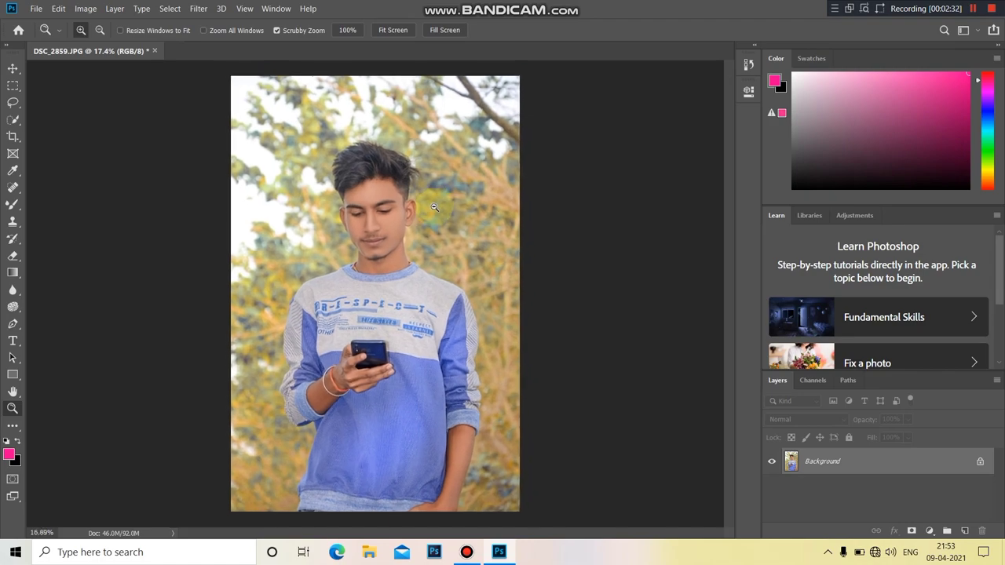
{"action": "key", "text": "ctrl+j"}
Step: Paint a faint pink tint over the lips with a size-31 brush at 6% opacity
{"action": "left_click_drag", "start_coordinate": [358, 242], "coordinate": [440, 243]}
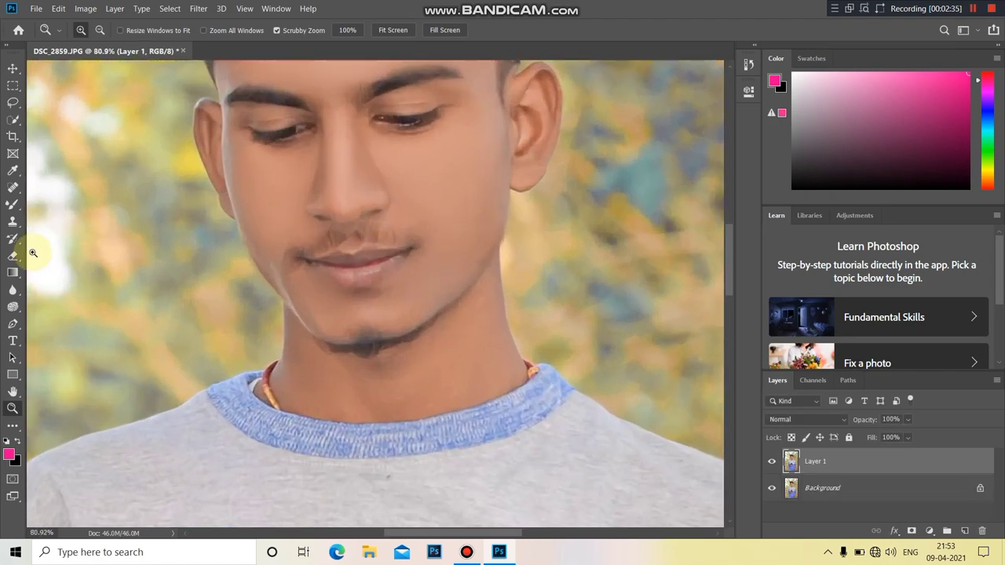
{"action": "left_click", "coordinate": [12, 205]}
{"action": "mouse_move", "coordinate": [372, 293]}
{"action": "left_mouse_down"}
{"action": "mouse_move", "coordinate": [332, 254]}
{"action": "mouse_move", "coordinate": [374, 262]}
{"action": "mouse_move", "coordinate": [337, 269]}
{"action": "left_mouse_up"}
{"action": "right_click", "coordinate": [13, 205]}
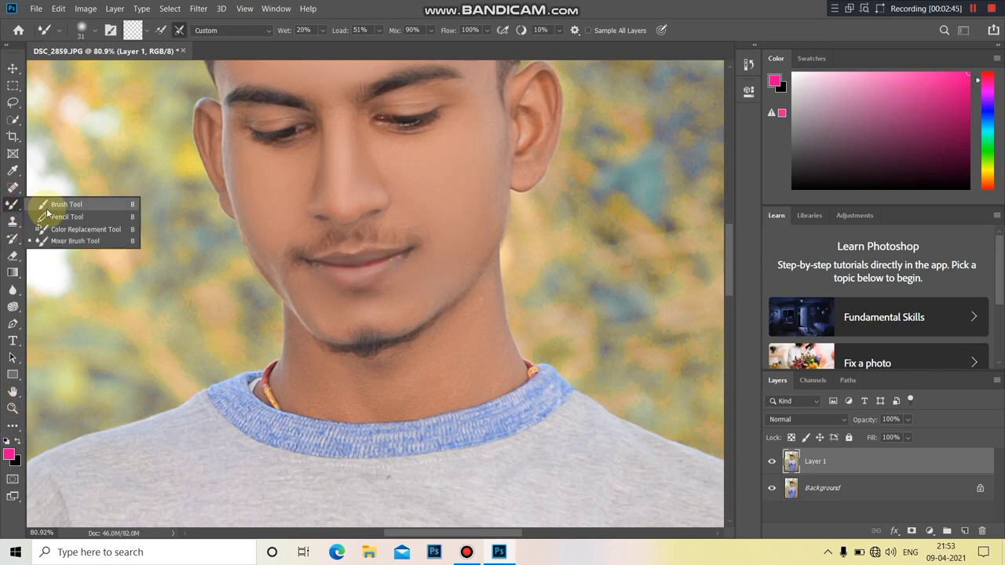
{"action": "left_click", "coordinate": [47, 206]}
{"action": "mouse_move", "coordinate": [344, 272]}
{"action": "left_mouse_down"}
{"action": "mouse_move", "coordinate": [365, 276]}
{"action": "mouse_move", "coordinate": [358, 254]}
{"action": "mouse_move", "coordinate": [341, 258]}
{"action": "mouse_move", "coordinate": [396, 251]}
{"action": "left_mouse_up"}
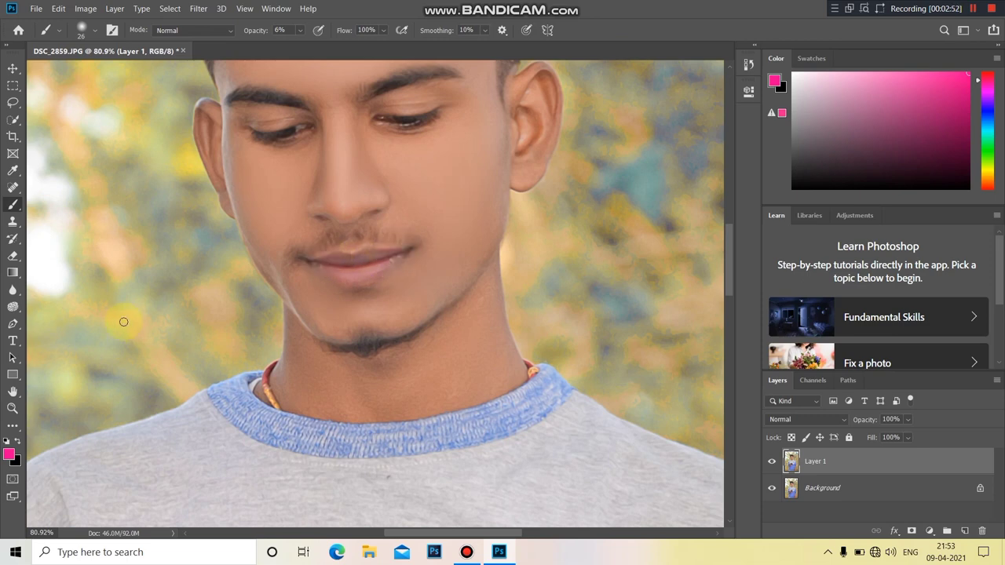
{"action": "left_click", "coordinate": [12, 408]}
{"action": "left_click_drag", "start_coordinate": [288, 206], "coordinate": [259, 207]}
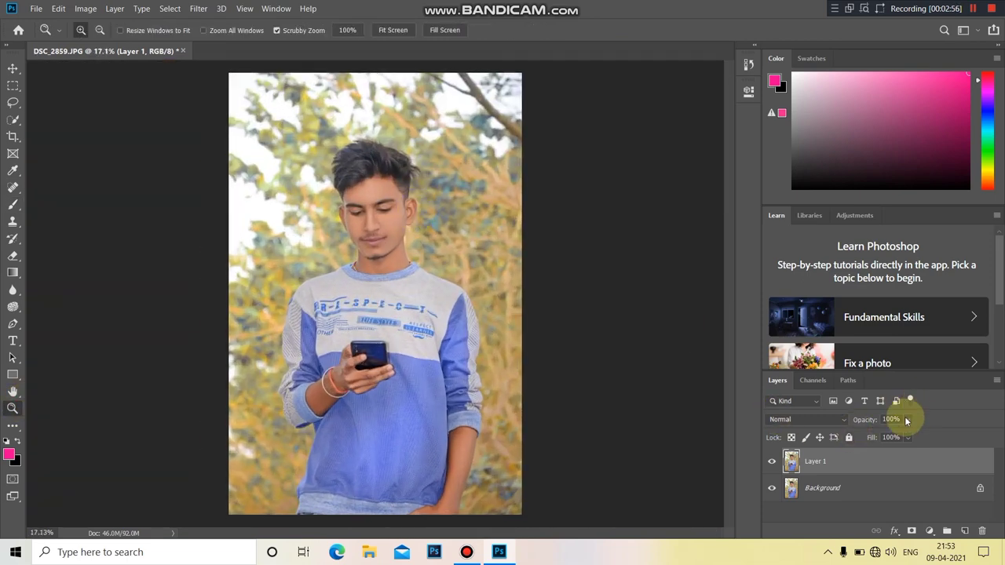
Step: Drop the lip layer to 40% opacity, flatten, duplicate, and launch the Camera Raw Filter
{"action": "left_click", "coordinate": [907, 420]}
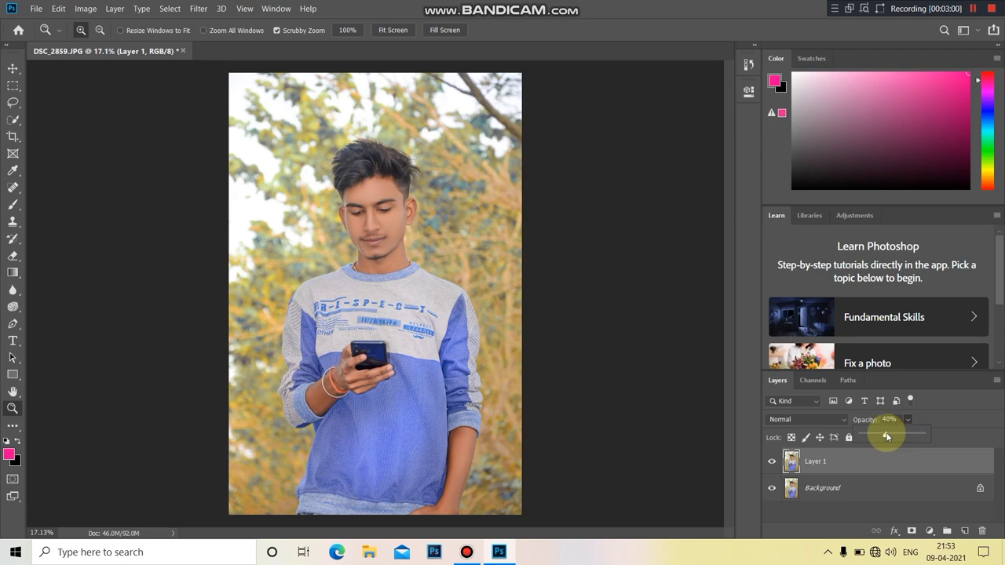
{"action": "right_click", "coordinate": [838, 467]}
{"action": "left_click", "coordinate": [707, 397]}
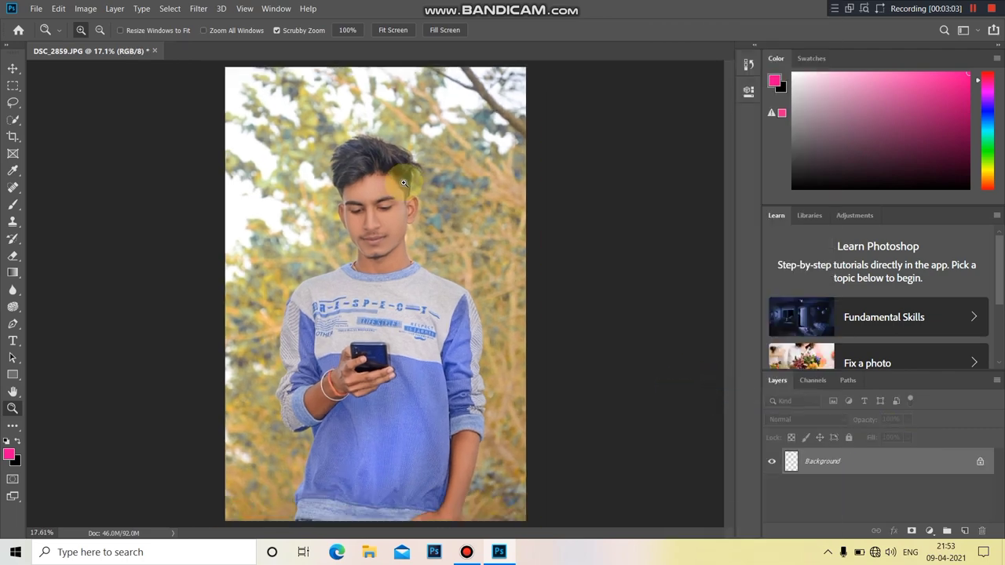
{"action": "key", "text": "ctrl+j"}
{"action": "left_click_drag", "start_coordinate": [404, 182], "coordinate": [394, 183]}
{"action": "left_click", "coordinate": [197, 9]}
{"action": "left_click", "coordinate": [220, 80]}
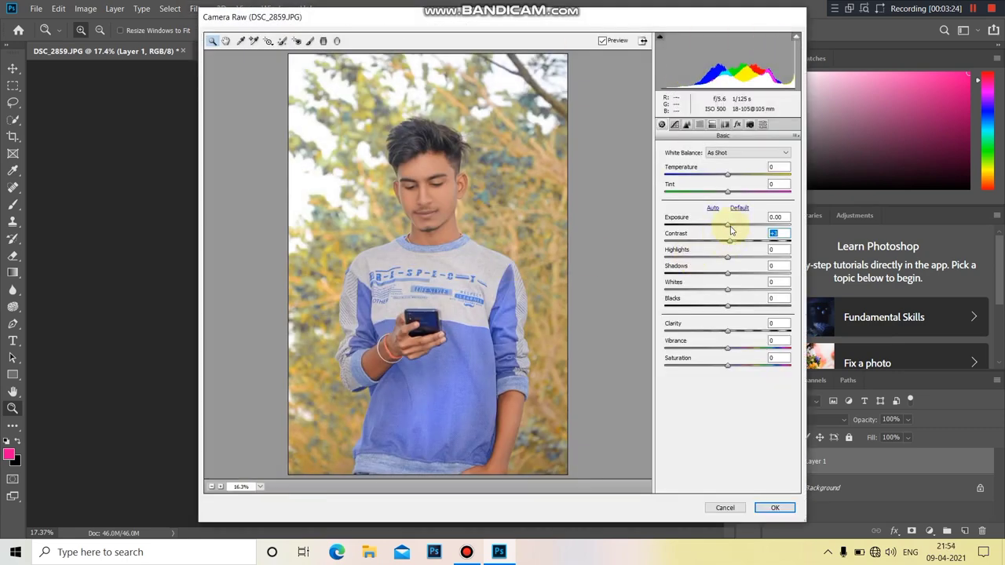
Step: In Camera Raw HSL, adjust Yellows saturation and push the foliage hue toward orange
{"action": "left_click", "coordinate": [699, 125]}
{"action": "left_click", "coordinate": [691, 165]}
{"action": "mouse_move", "coordinate": [725, 231]}
{"action": "left_mouse_down"}
{"action": "mouse_move", "coordinate": [783, 231]}
{"action": "mouse_move", "coordinate": [654, 229]}
{"action": "mouse_move", "coordinate": [738, 232]}
{"action": "mouse_move", "coordinate": [700, 249]}
{"action": "left_mouse_up"}
{"action": "left_click", "coordinate": [663, 167]}
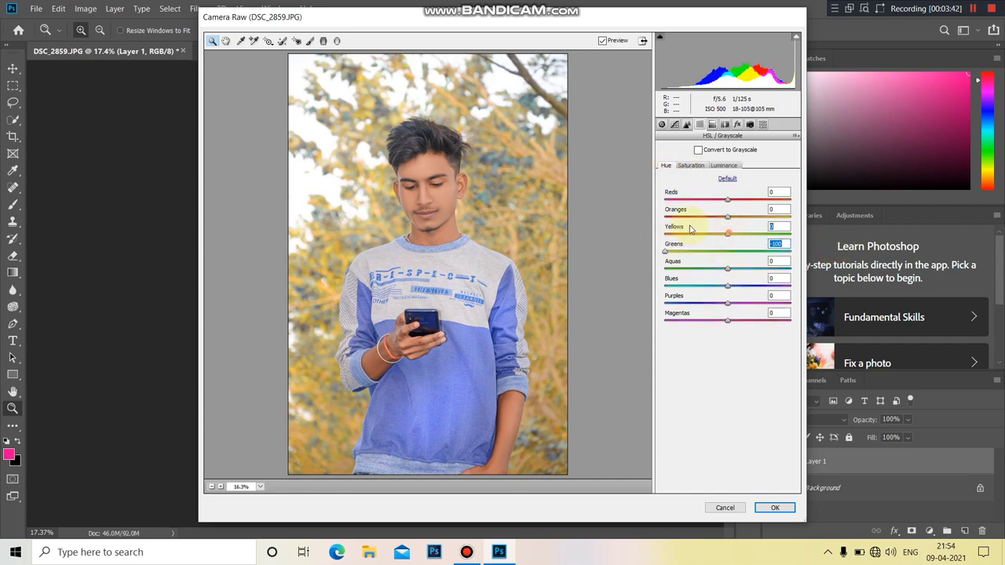
{"action": "left_click_drag", "start_coordinate": [691, 229], "coordinate": [612, 217]}
{"action": "left_click", "coordinate": [774, 509]}
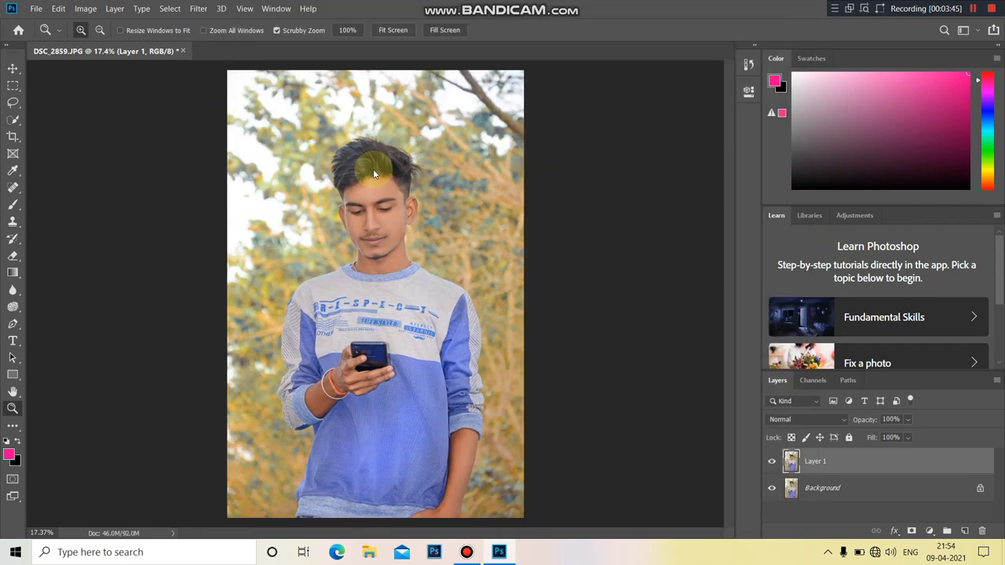
Step: Toggle the graded layer's visibility to compare before and after
{"action": "left_click_drag", "start_coordinate": [429, 237], "coordinate": [438, 238]}
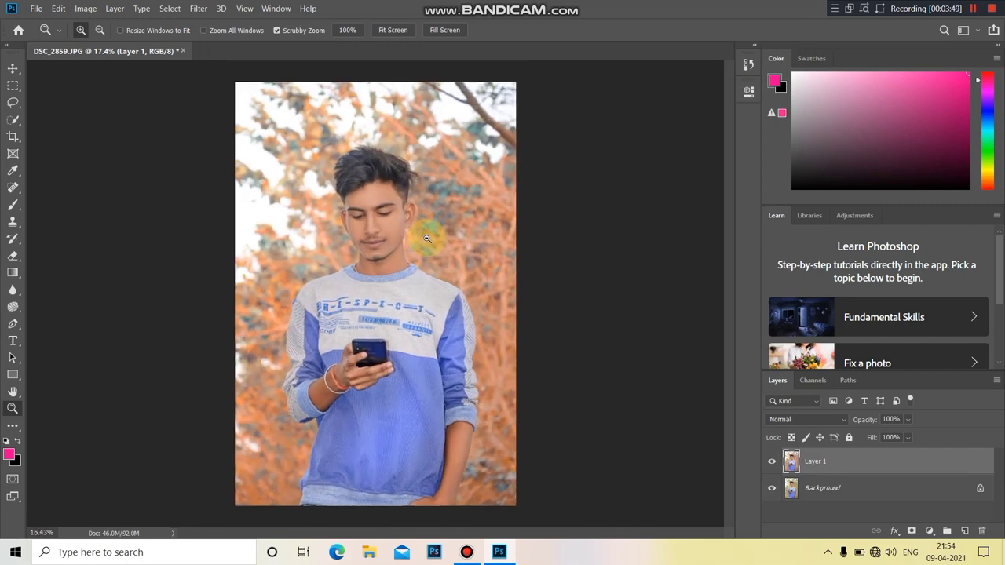
{"action": "left_click", "coordinate": [772, 461]}
{"action": "left_click", "coordinate": [772, 462]}
{"action": "left_click_drag", "start_coordinate": [516, 253], "coordinate": [528, 255]}
Step: Merge the grade down, add a new empty layer, and set the foreground colour to white
{"action": "right_click", "coordinate": [841, 460]}
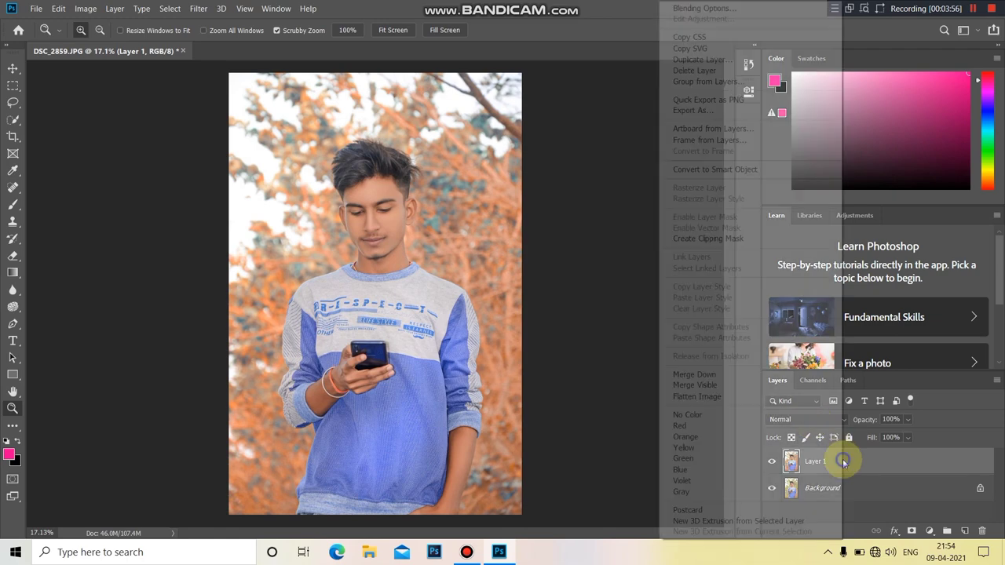
{"action": "left_click", "coordinate": [808, 372]}
{"action": "left_click_drag", "start_coordinate": [479, 206], "coordinate": [480, 207]}
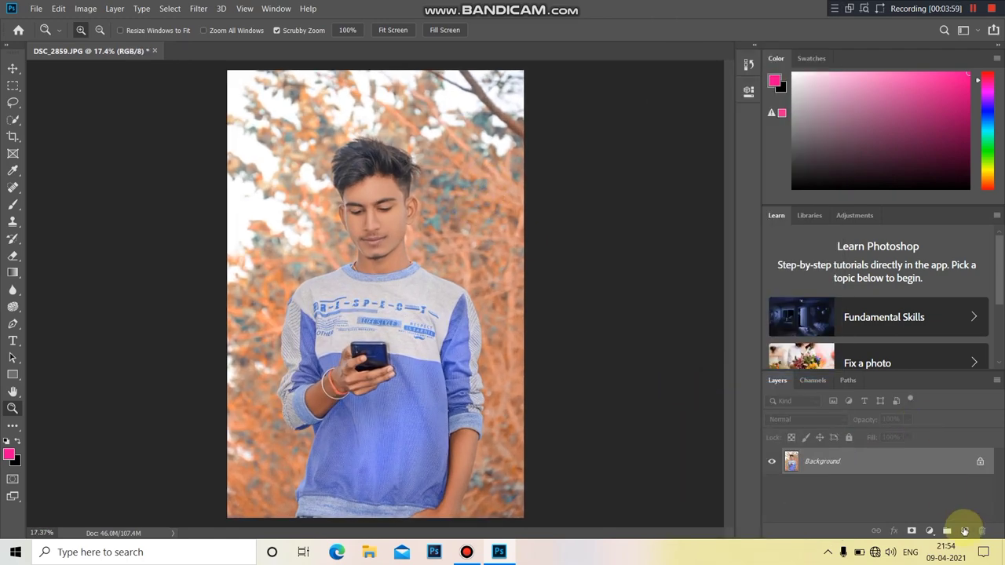
{"action": "left_click", "coordinate": [965, 531]}
{"action": "left_click", "coordinate": [9, 456]}
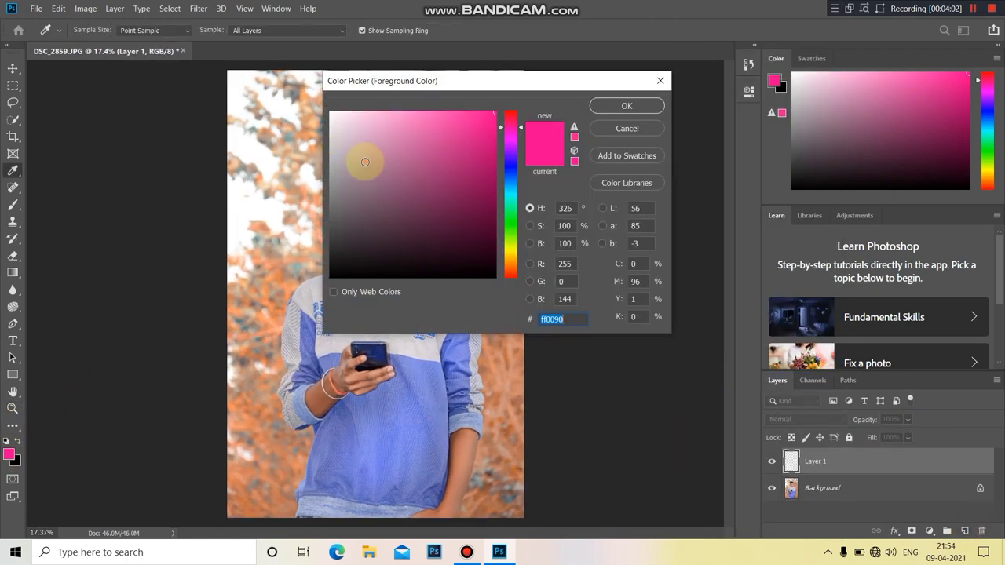
{"action": "left_click_drag", "start_coordinate": [359, 157], "coordinate": [333, 93]}
{"action": "left_click", "coordinate": [628, 106]}
Step: Set up a regular brush at 100% opacity and size 2163
{"action": "left_click", "coordinate": [13, 202]}
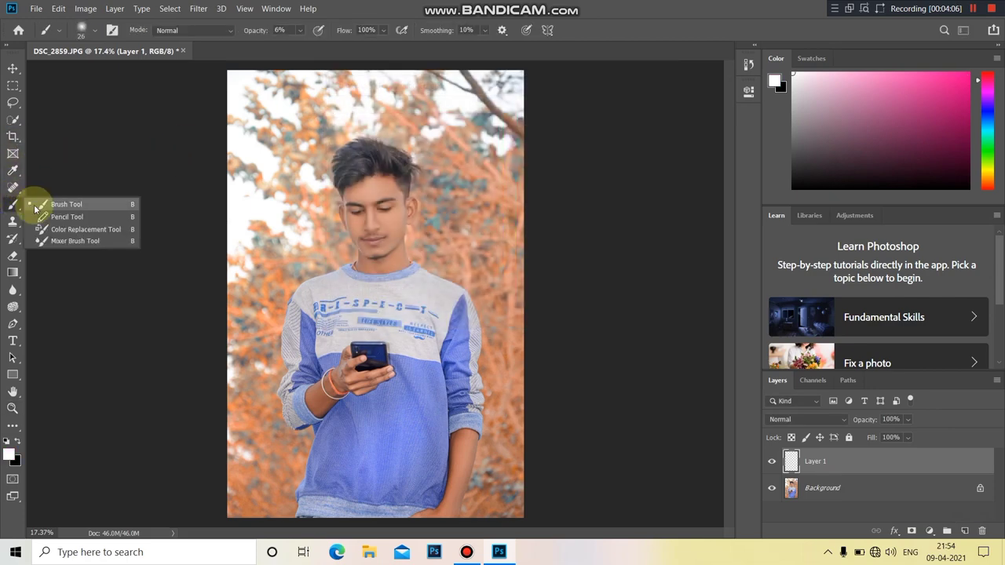
{"action": "left_click", "coordinate": [68, 200]}
{"action": "left_click", "coordinate": [300, 35]}
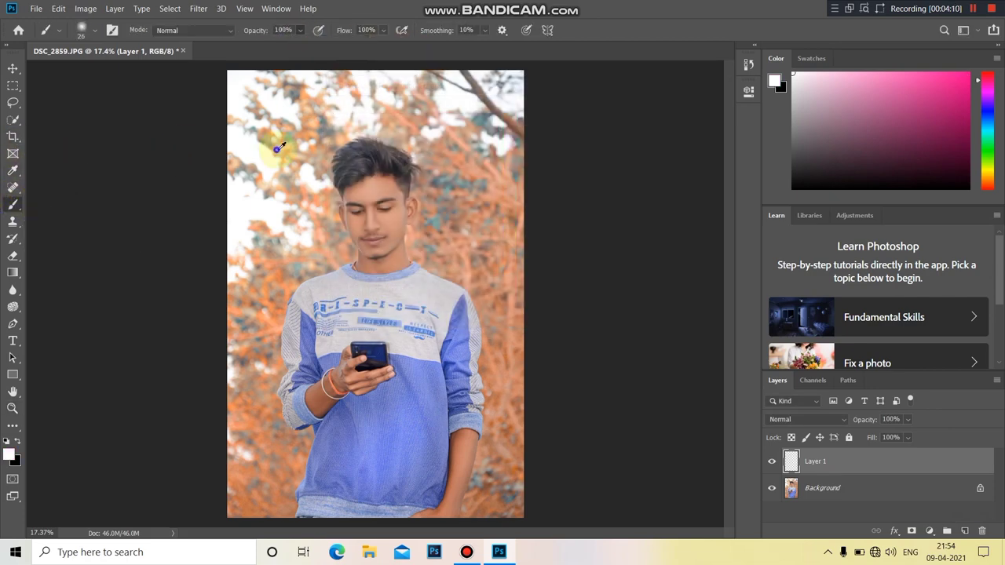
{"action": "left_click_drag", "start_coordinate": [278, 147], "coordinate": [397, 152]}
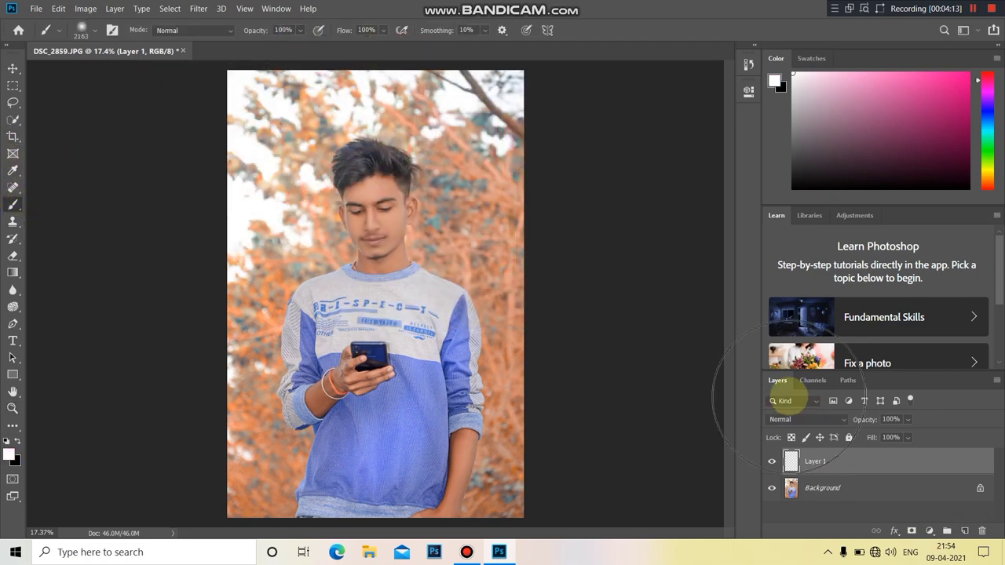
Step: Set the new layer to Screen and paint a white glow over the upper-left trees
{"action": "left_click", "coordinate": [801, 419]}
{"action": "left_click", "coordinate": [779, 317]}
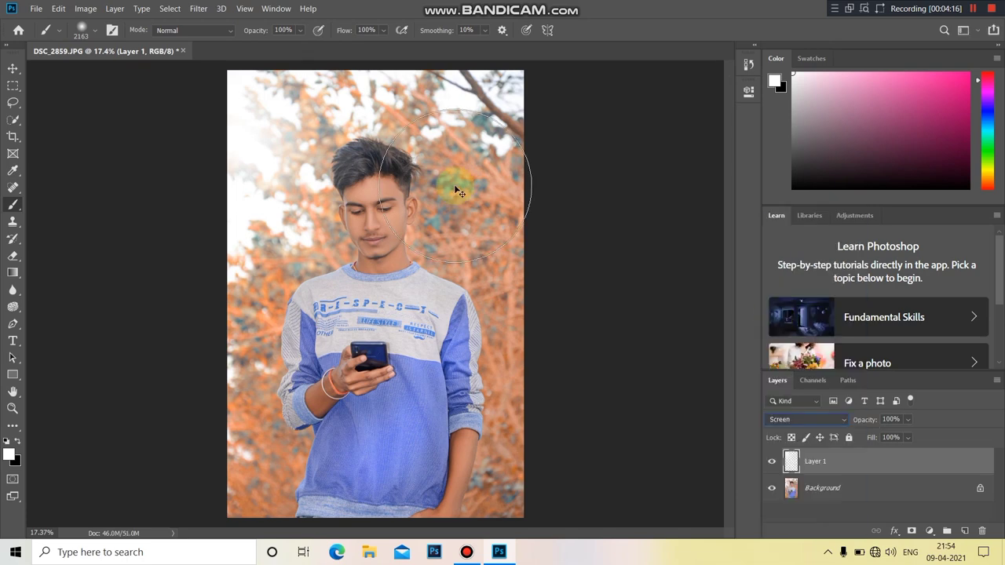
{"action": "left_click_drag", "start_coordinate": [459, 192], "coordinate": [313, 132]}
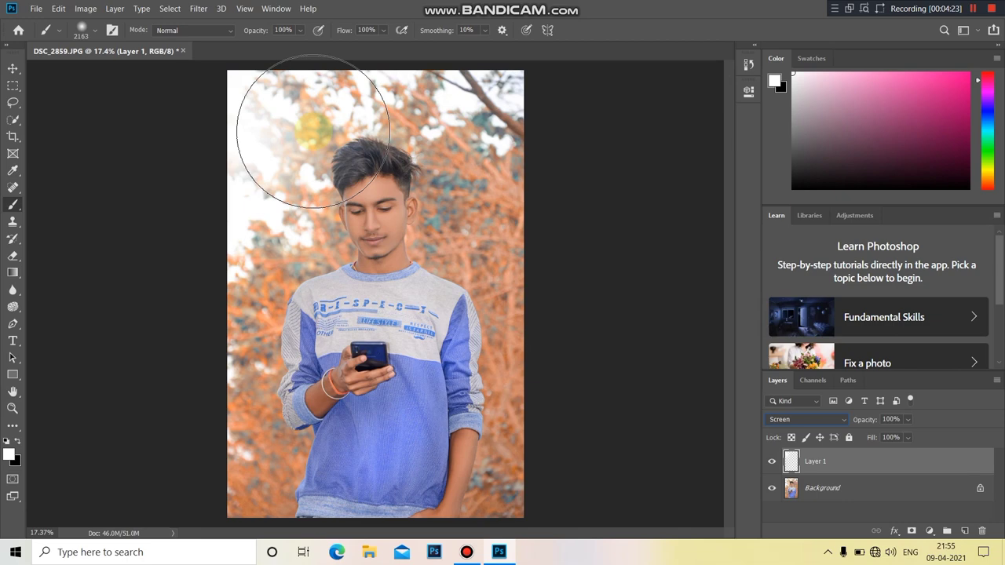
{"action": "left_click", "coordinate": [853, 487]}
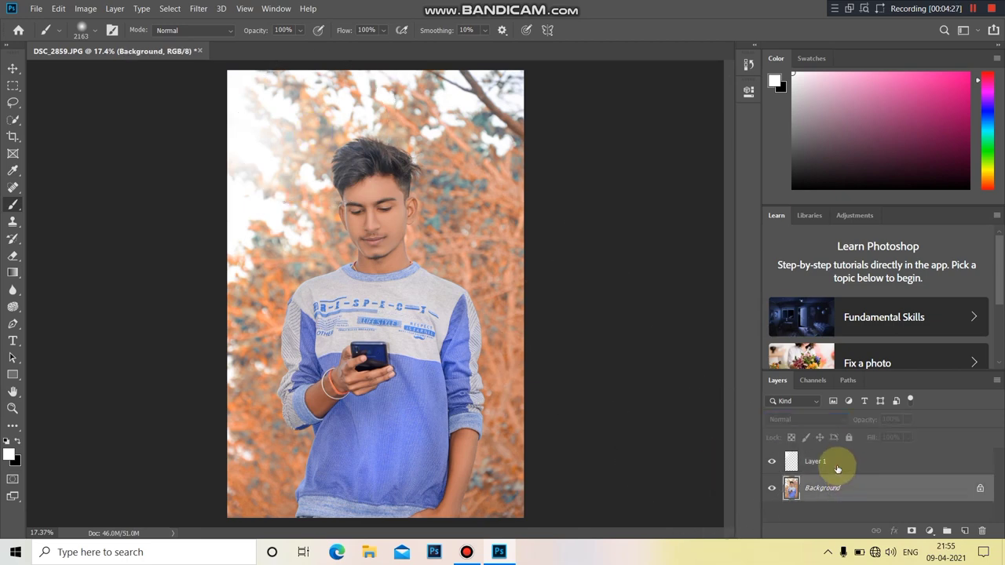
{"action": "left_click", "coordinate": [837, 465]}
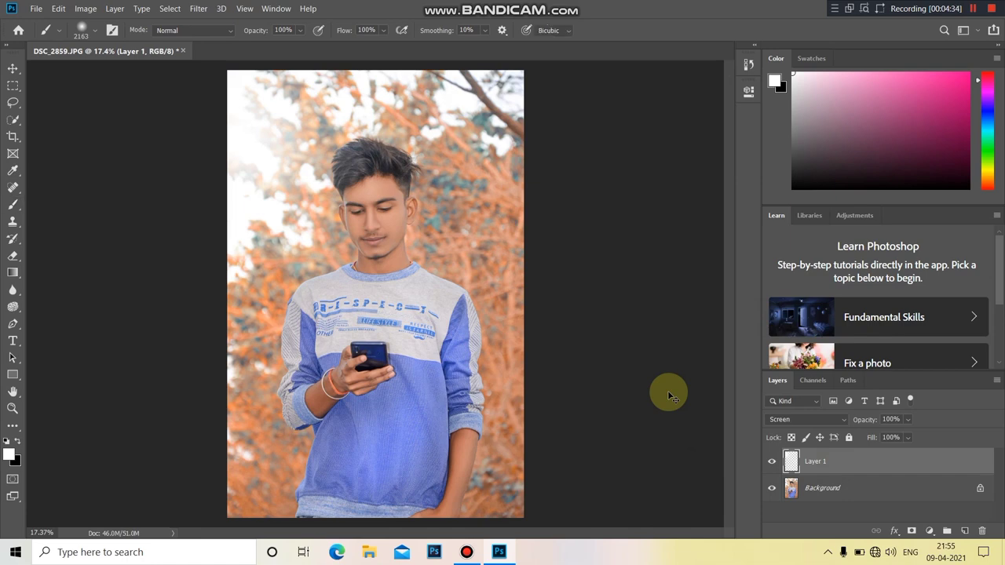
Step: Scale the white glow layer up to about 175% and commit the transform
{"action": "key", "text": "ctrl+t"}
{"action": "key", "text": "ctrl+minus"}
{"action": "key", "text": "ctrl+minus"}
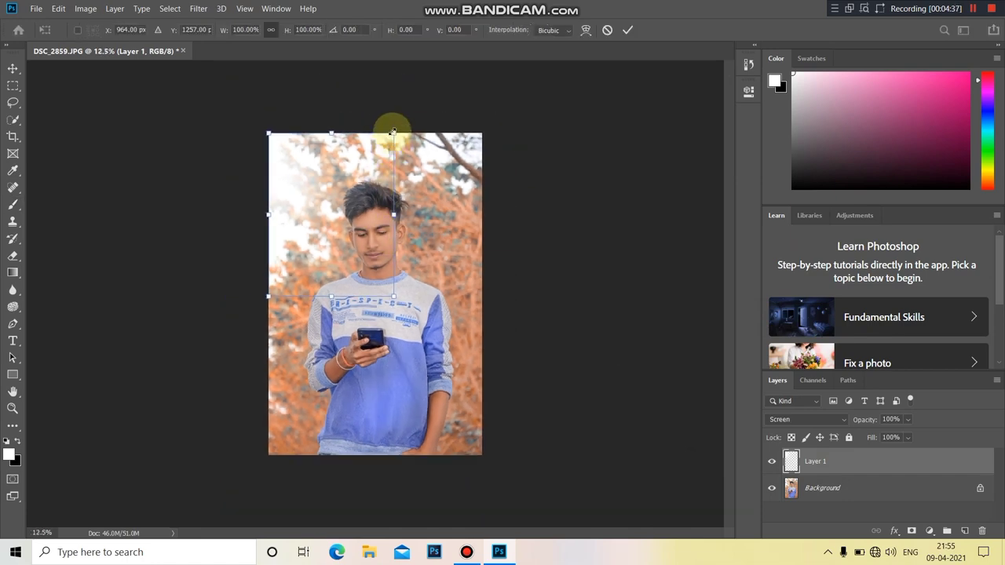
{"action": "left_click_drag", "start_coordinate": [392, 130], "coordinate": [403, 123]}
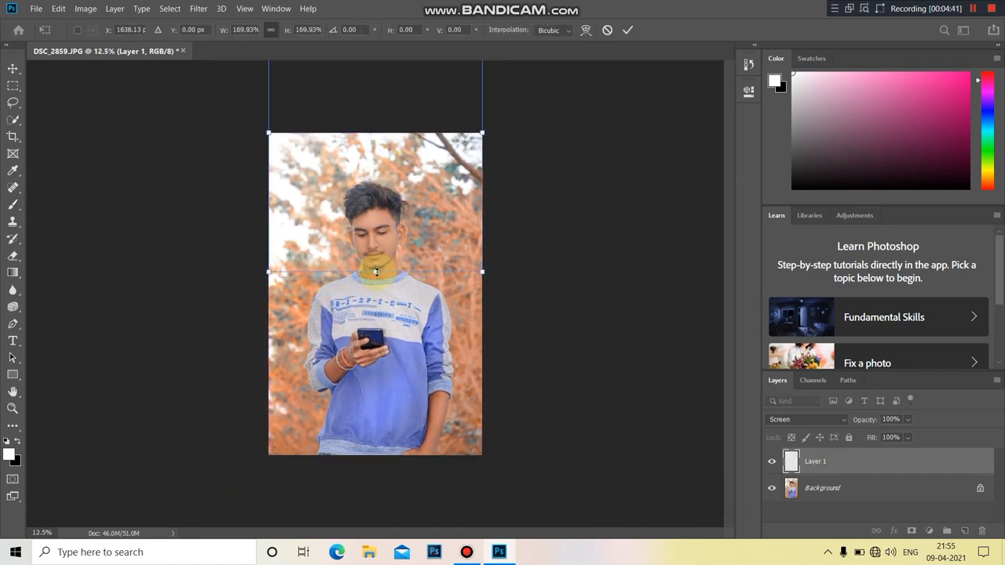
{"action": "left_click_drag", "start_coordinate": [376, 272], "coordinate": [388, 227]}
{"action": "left_click", "coordinate": [628, 30]}
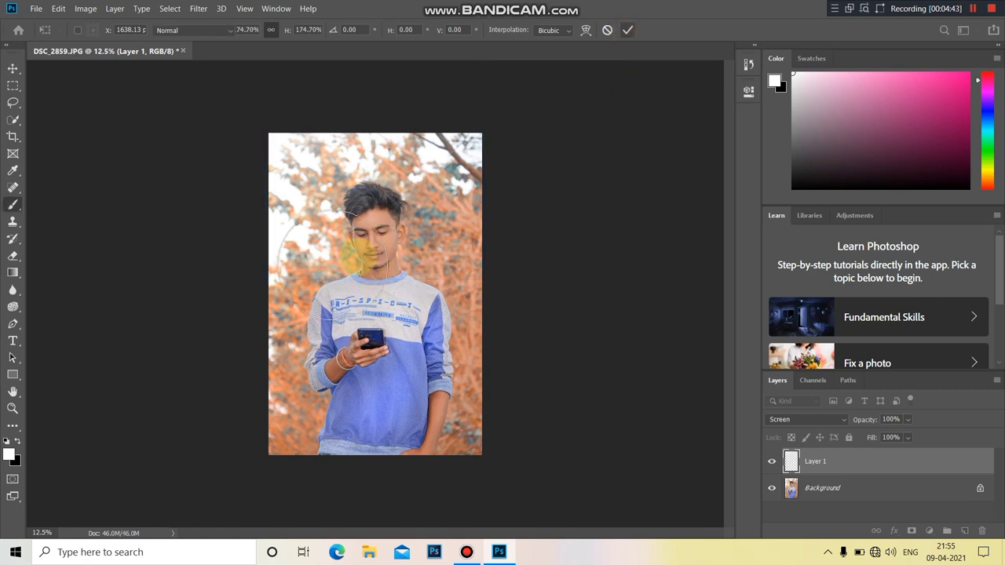
{"action": "left_click", "coordinate": [12, 409]}
{"action": "mouse_move", "coordinate": [368, 386]}
{"action": "left_mouse_down"}
{"action": "mouse_move", "coordinate": [435, 161]}
{"action": "mouse_move", "coordinate": [451, 161]}
{"action": "left_mouse_up"}
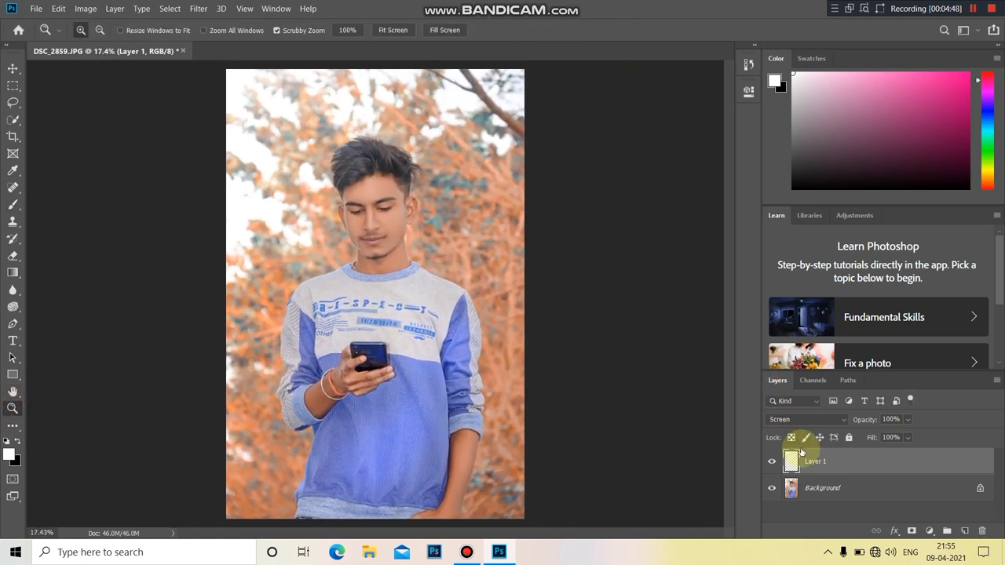
{"action": "left_click_drag", "start_coordinate": [463, 228], "coordinate": [456, 228]}
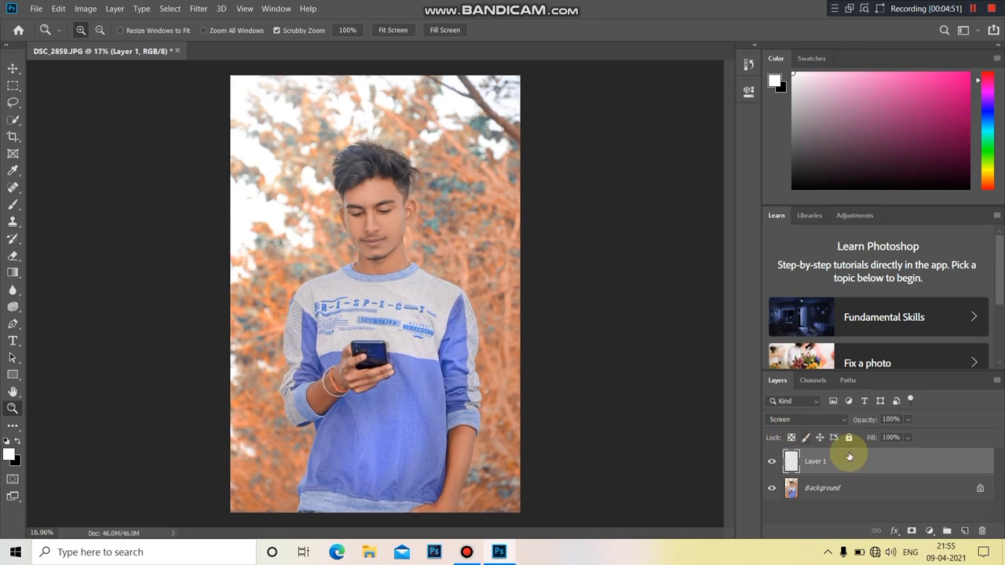
Step: Duplicate the glow layer and merge it down into the photo
{"action": "key", "text": "ctrl+j"}
{"action": "left_click_drag", "start_coordinate": [691, 262], "coordinate": [680, 260]}
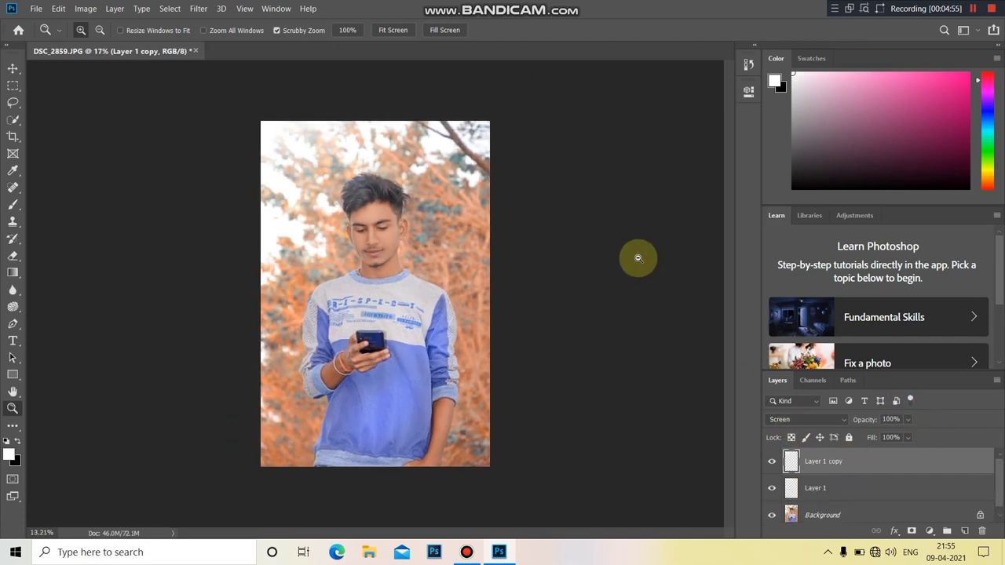
{"action": "key", "text": "ctrl+e"}
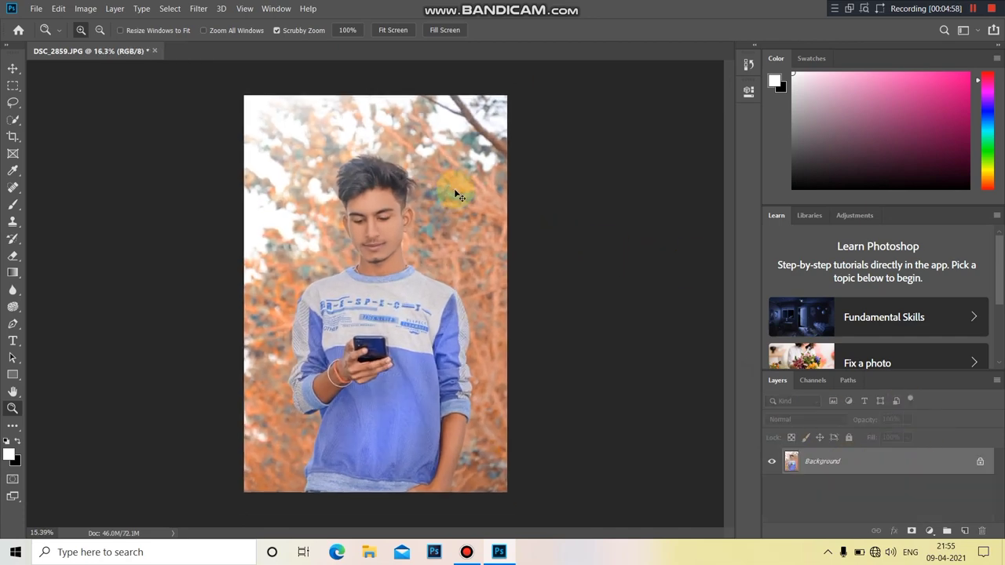
{"action": "left_click_drag", "start_coordinate": [455, 191], "coordinate": [463, 191]}
{"action": "left_click_drag", "start_coordinate": [377, 210], "coordinate": [386, 210]}
Step: In Selective Color, reduce Cyan in the Reds to -15
{"action": "left_click", "coordinate": [85, 8]}
{"action": "mouse_move", "coordinate": [103, 40]}
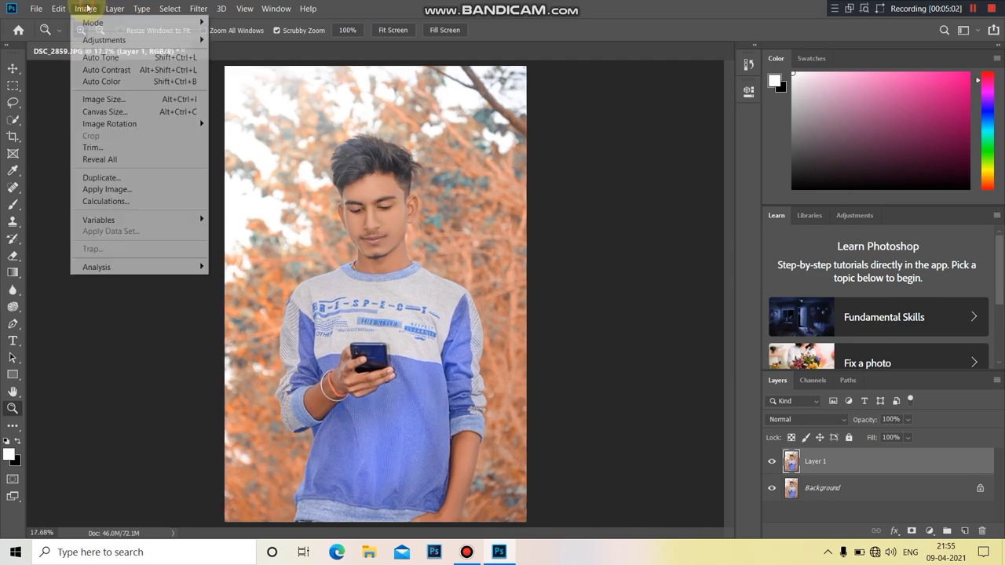
{"action": "left_click", "coordinate": [245, 232]}
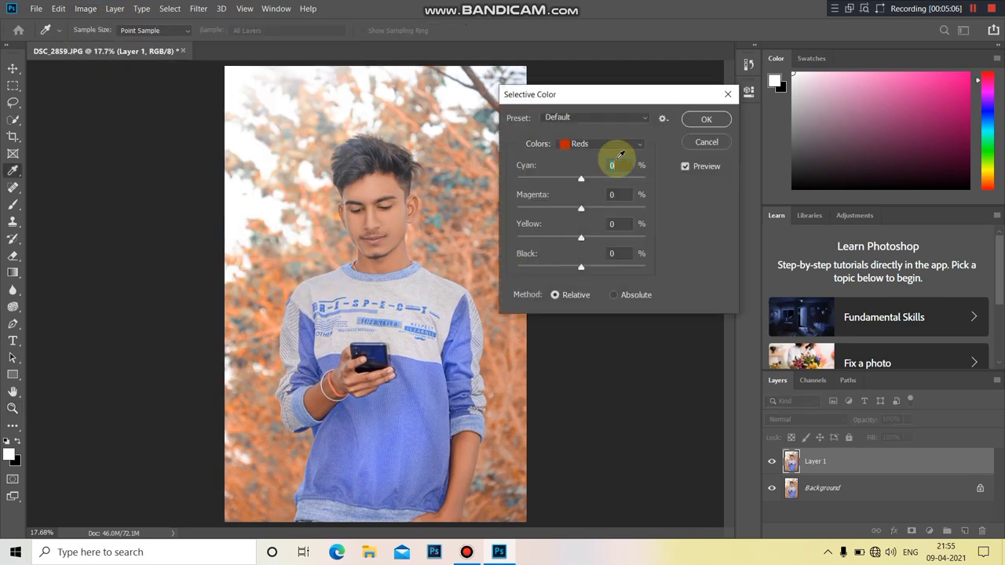
{"action": "left_click_drag", "start_coordinate": [581, 177], "coordinate": [569, 179]}
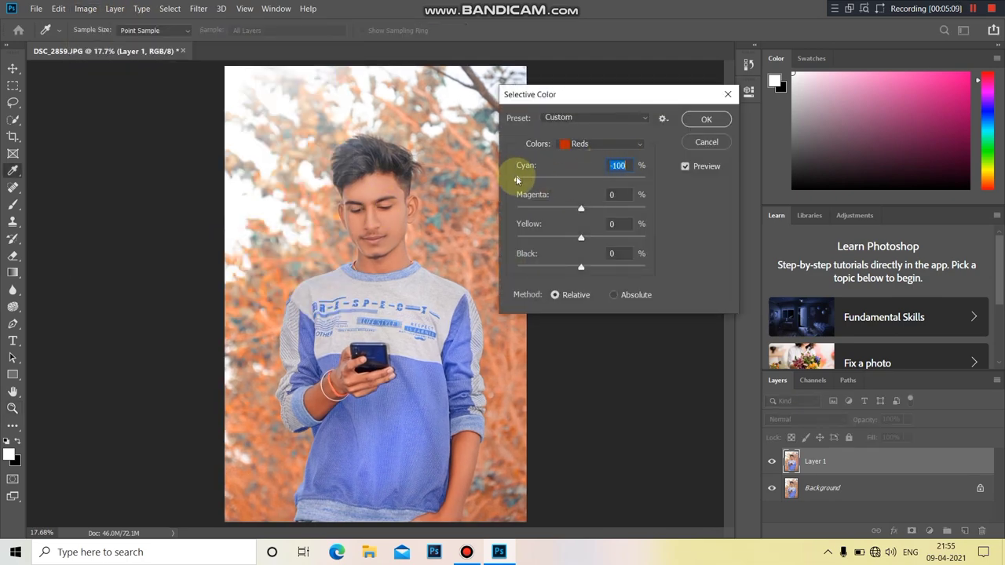
{"action": "left_click", "coordinate": [581, 209]}
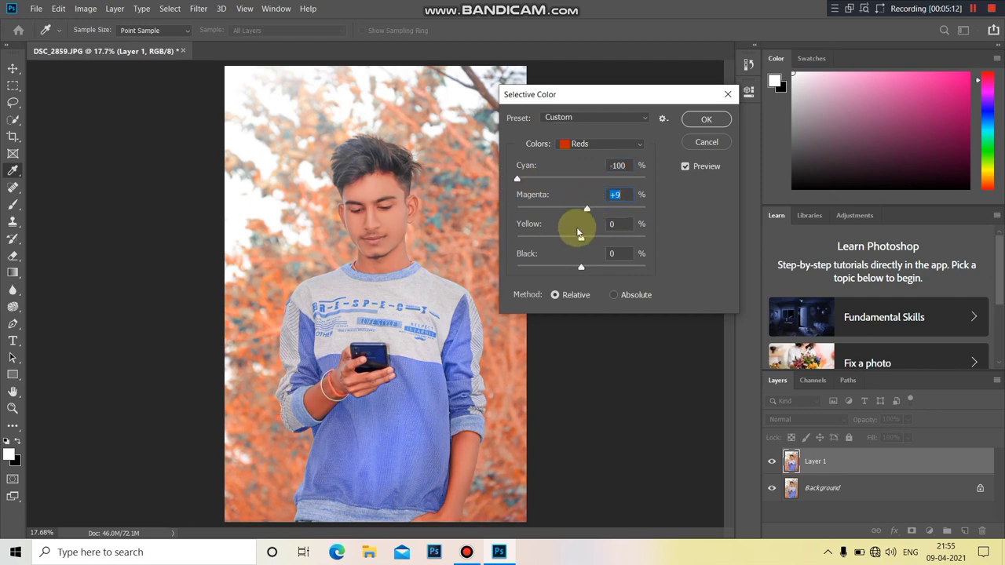
Step: Set the Yellows to Cyan -79 and Magenta +43, then apply the adjustment
{"action": "left_click", "coordinate": [589, 148]}
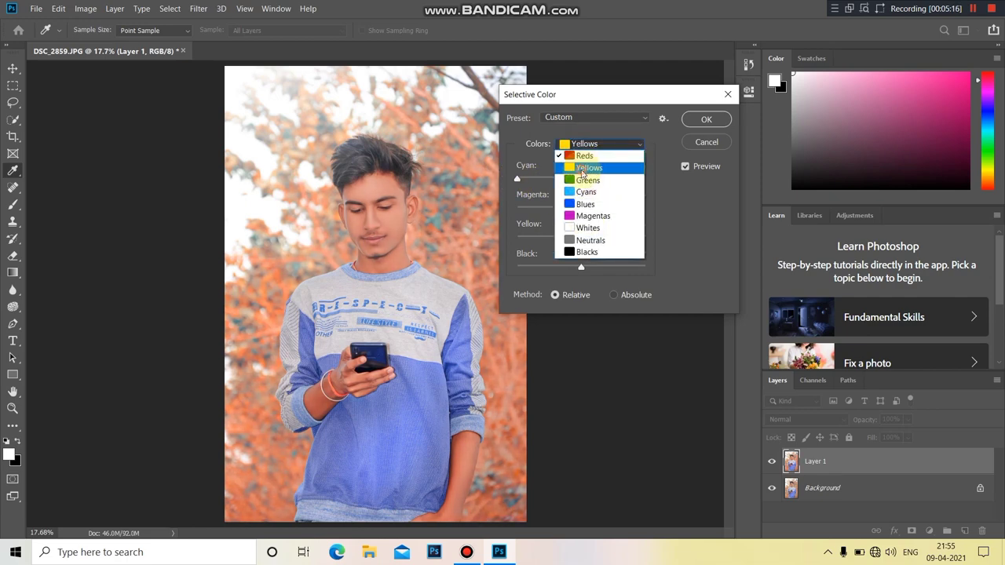
{"action": "left_click", "coordinate": [582, 168]}
{"action": "left_click_drag", "start_coordinate": [582, 179], "coordinate": [640, 179]}
{"action": "left_click_drag", "start_coordinate": [531, 180], "coordinate": [531, 179]}
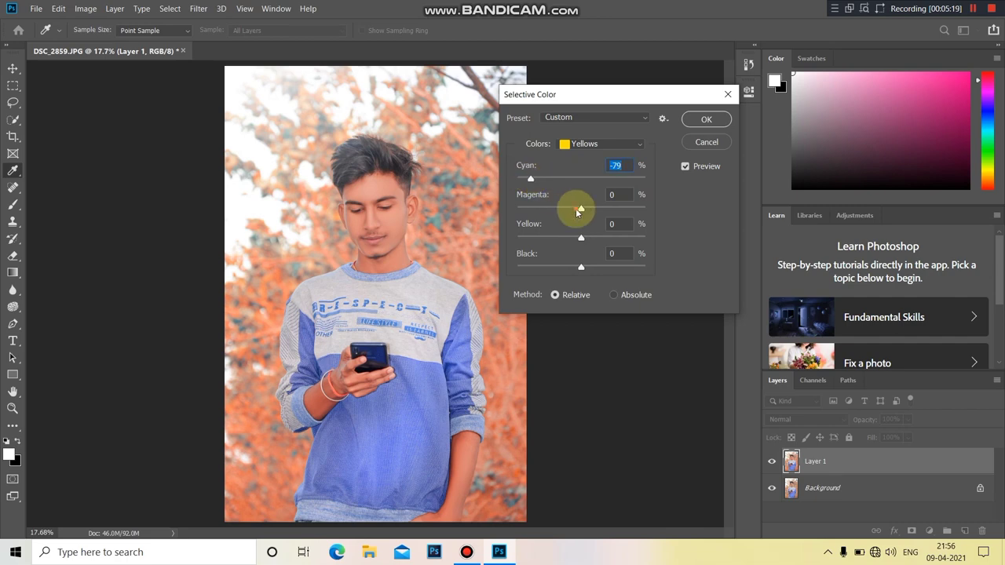
{"action": "mouse_move", "coordinate": [581, 209]}
{"action": "left_mouse_down"}
{"action": "mouse_move", "coordinate": [609, 210]}
{"action": "mouse_move", "coordinate": [548, 238]}
{"action": "mouse_move", "coordinate": [556, 237]}
{"action": "left_mouse_up"}
{"action": "left_click", "coordinate": [695, 124]}
{"action": "key", "text": "z"}
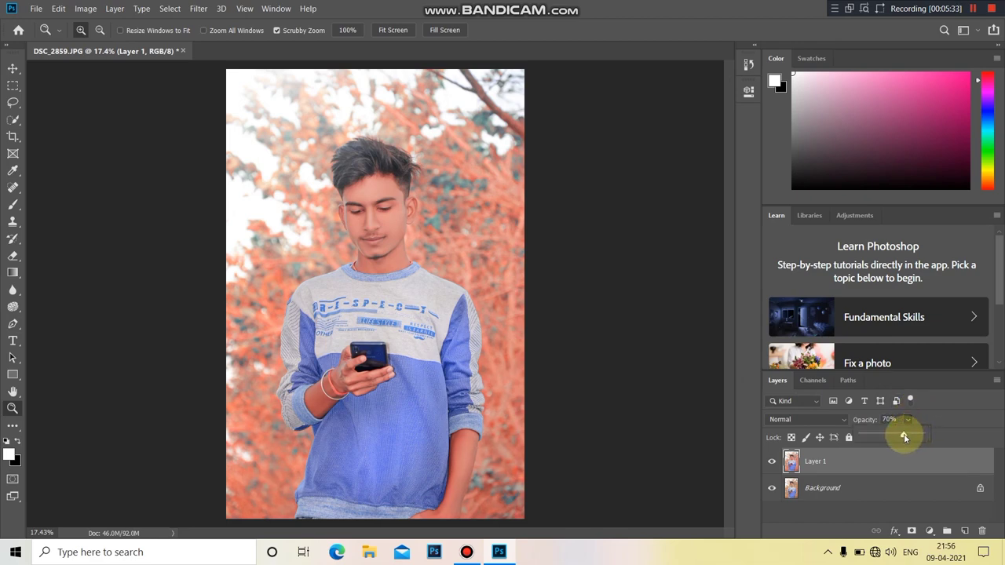
Step: Flatten the image to one Background and duplicate it onto a new layer
{"action": "right_click", "coordinate": [809, 461]}
{"action": "left_click", "coordinate": [713, 393]}
{"action": "left_click_drag", "start_coordinate": [455, 191], "coordinate": [452, 191]}
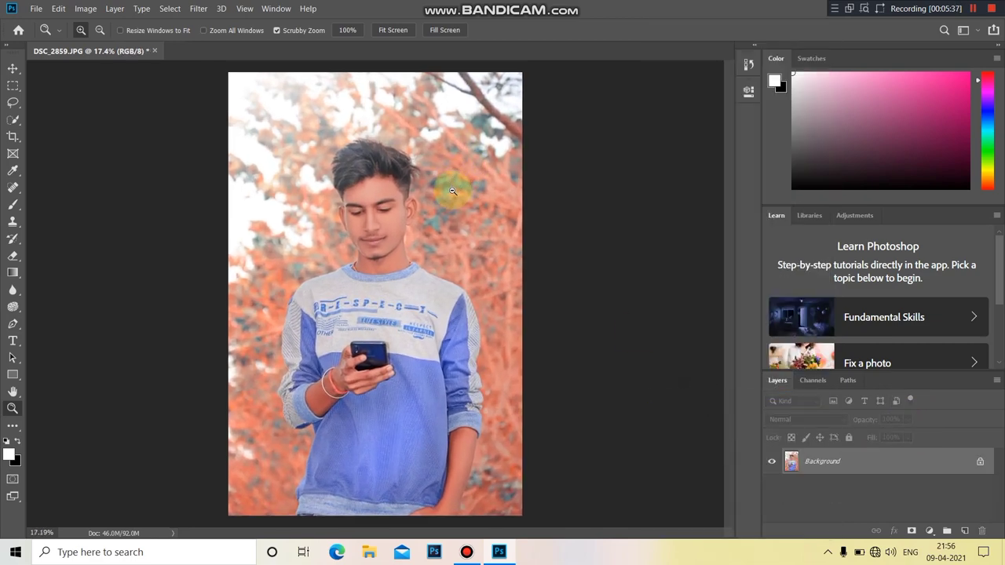
{"action": "key", "text": "ctrl+j"}
Step: In the Camera Raw Filter, add a graduated filter darkening the photo's bottom
{"action": "left_click_drag", "start_coordinate": [368, 154], "coordinate": [372, 153]}
{"action": "left_click", "coordinate": [198, 9]}
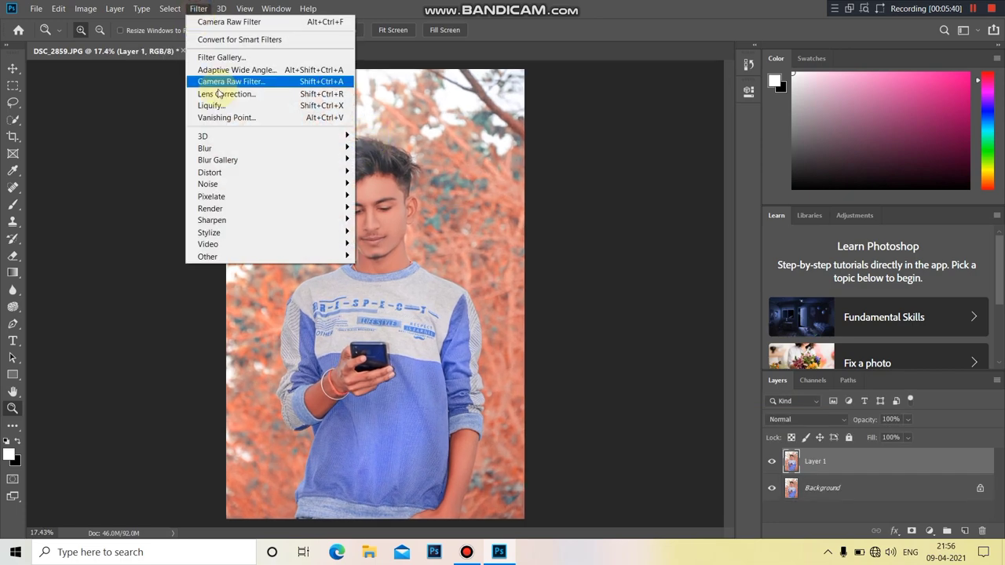
{"action": "left_click", "coordinate": [220, 82]}
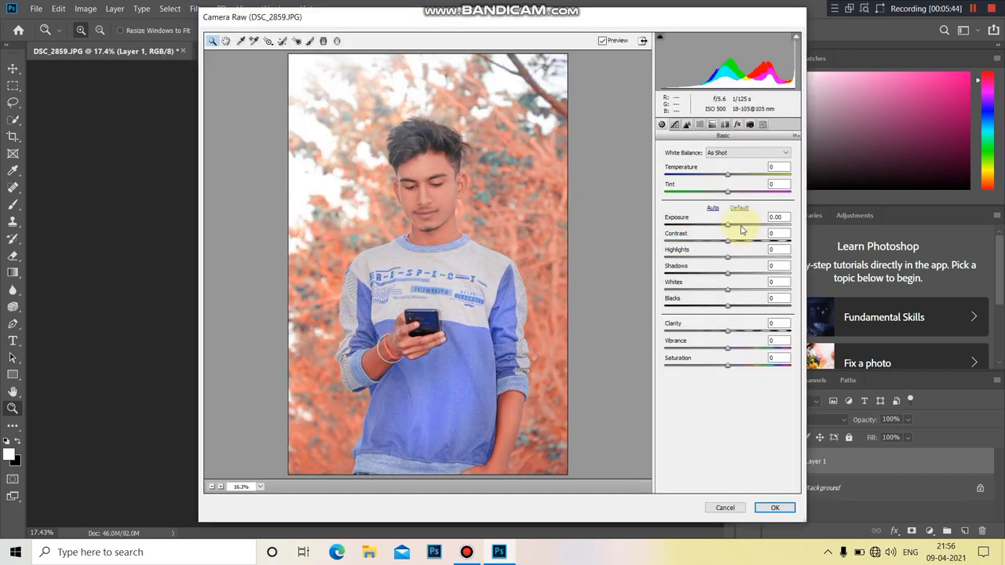
{"action": "left_click", "coordinate": [323, 41]}
{"action": "left_click_drag", "start_coordinate": [428, 464], "coordinate": [429, 474]}
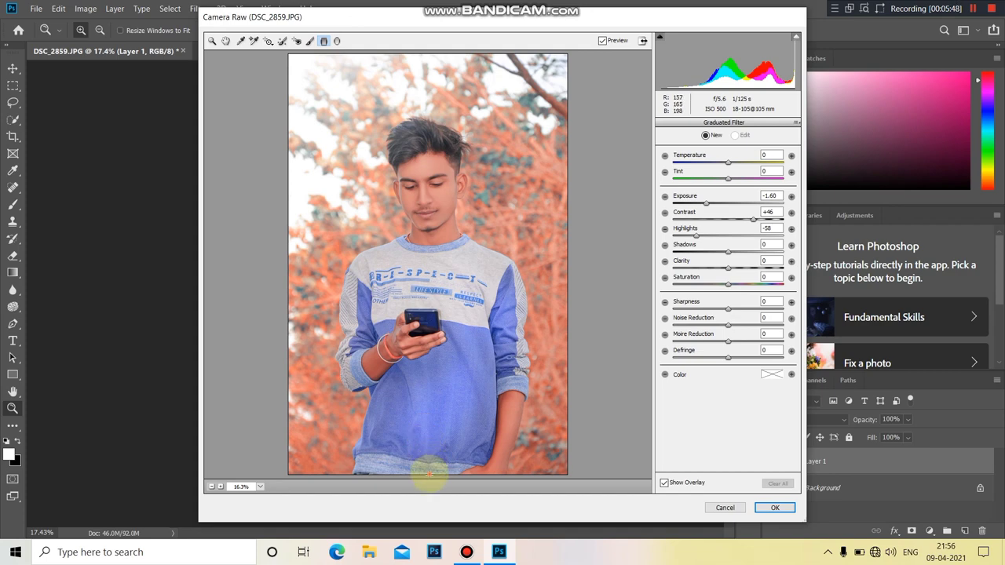
{"action": "left_click", "coordinate": [757, 262]}
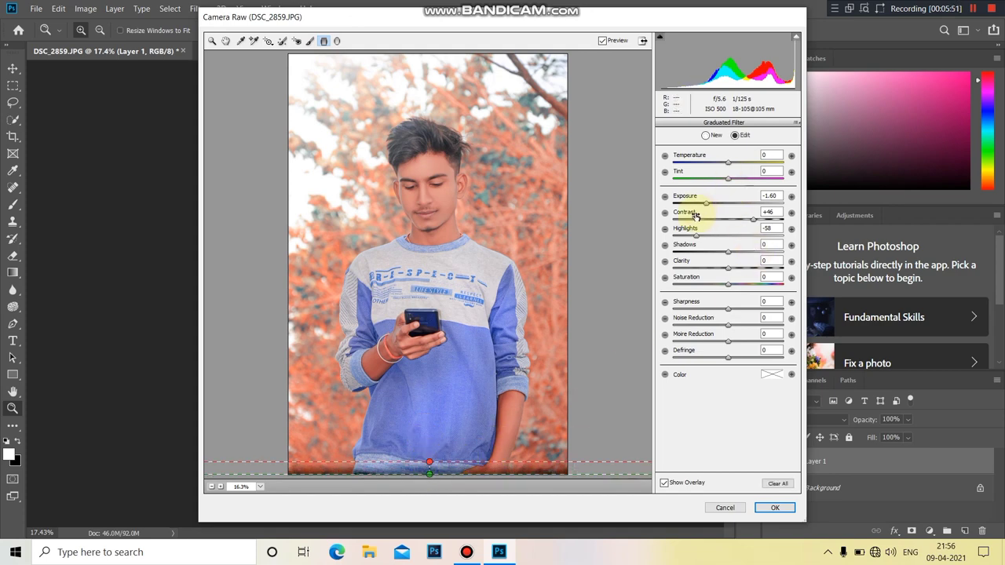
{"action": "left_click_drag", "start_coordinate": [712, 205], "coordinate": [718, 206]}
{"action": "left_click", "coordinate": [211, 41]}
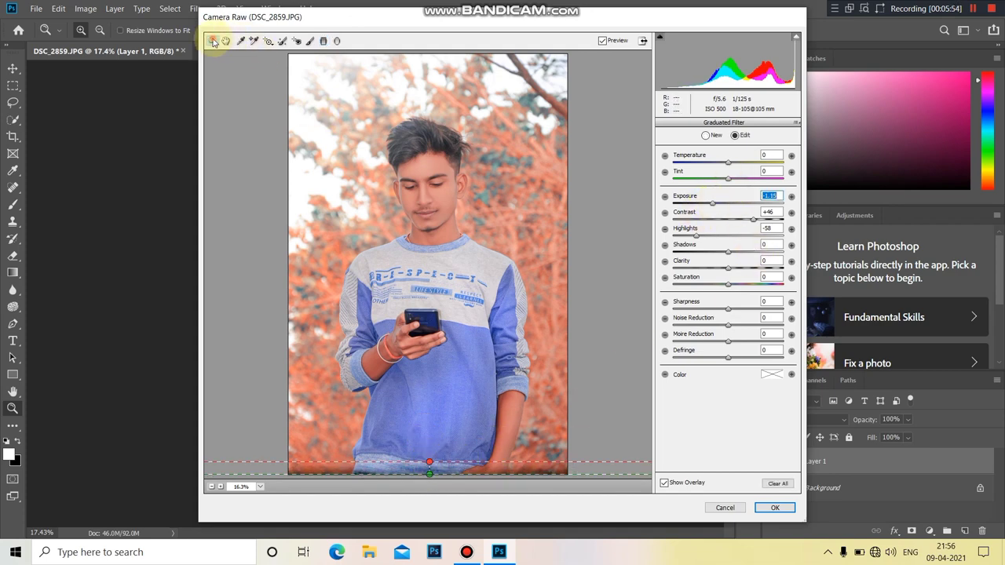
Step: Shift the yellow and green hues and push the blue shirt toward purple
{"action": "left_click", "coordinate": [687, 125]}
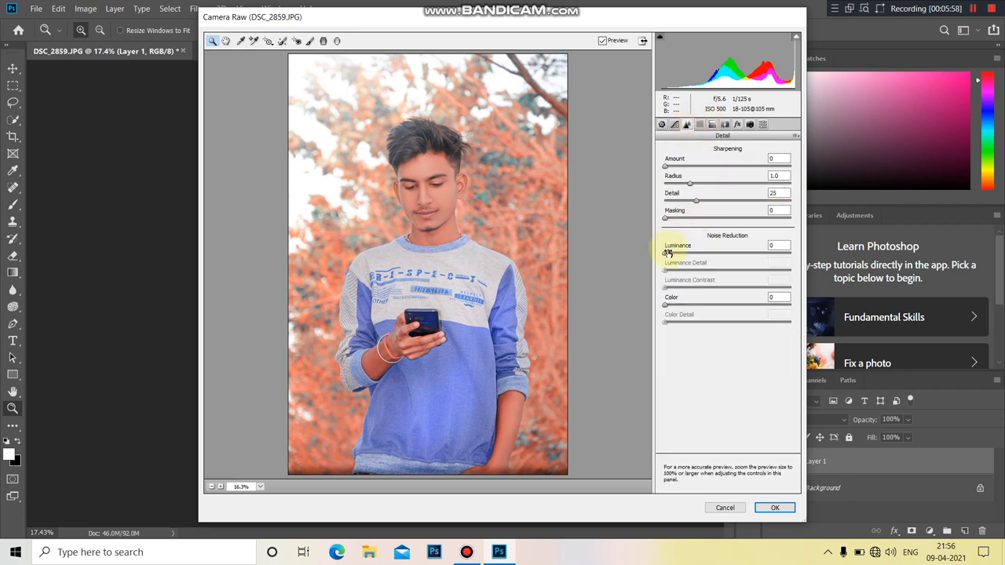
{"action": "left_click", "coordinate": [711, 125]}
{"action": "left_click", "coordinate": [698, 166]}
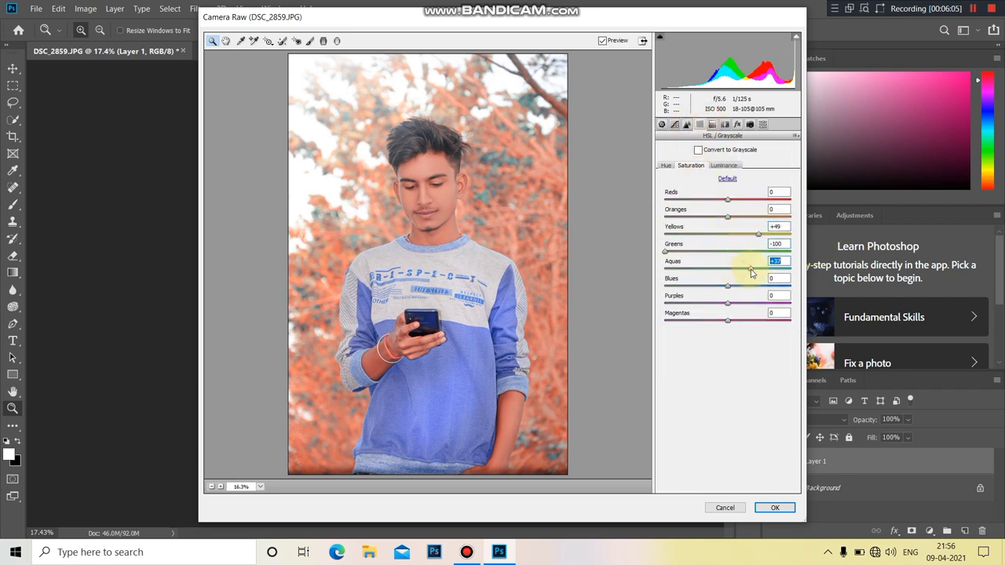
{"action": "left_click", "coordinate": [668, 166]}
{"action": "mouse_move", "coordinate": [727, 233]}
{"action": "left_mouse_down"}
{"action": "mouse_move", "coordinate": [823, 228]}
{"action": "mouse_move", "coordinate": [693, 233]}
{"action": "mouse_move", "coordinate": [824, 250]}
{"action": "mouse_move", "coordinate": [665, 252]}
{"action": "left_mouse_up"}
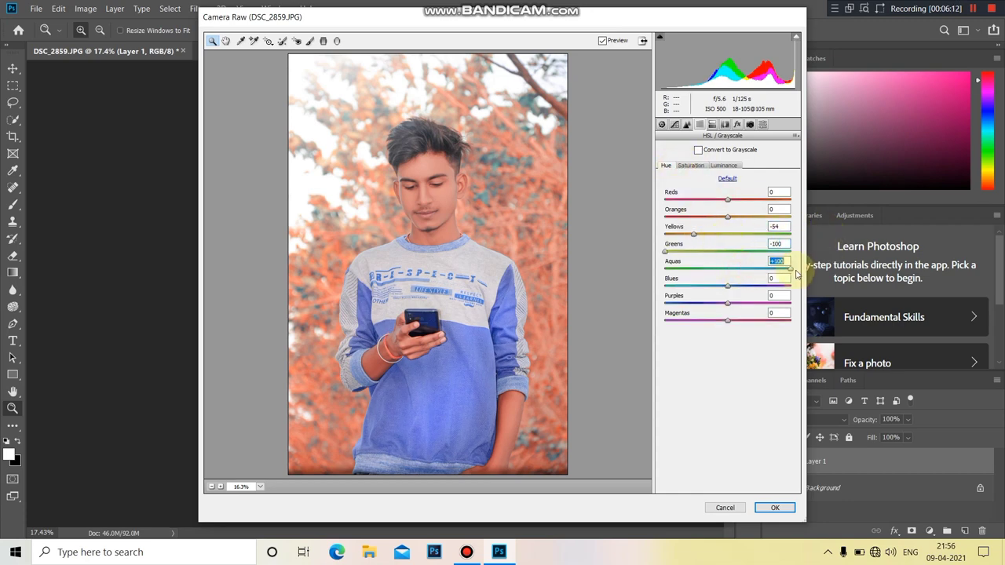
{"action": "mouse_move", "coordinate": [764, 282]}
{"action": "left_mouse_down"}
{"action": "mouse_move", "coordinate": [698, 274]}
{"action": "mouse_move", "coordinate": [771, 278]}
{"action": "left_mouse_up"}
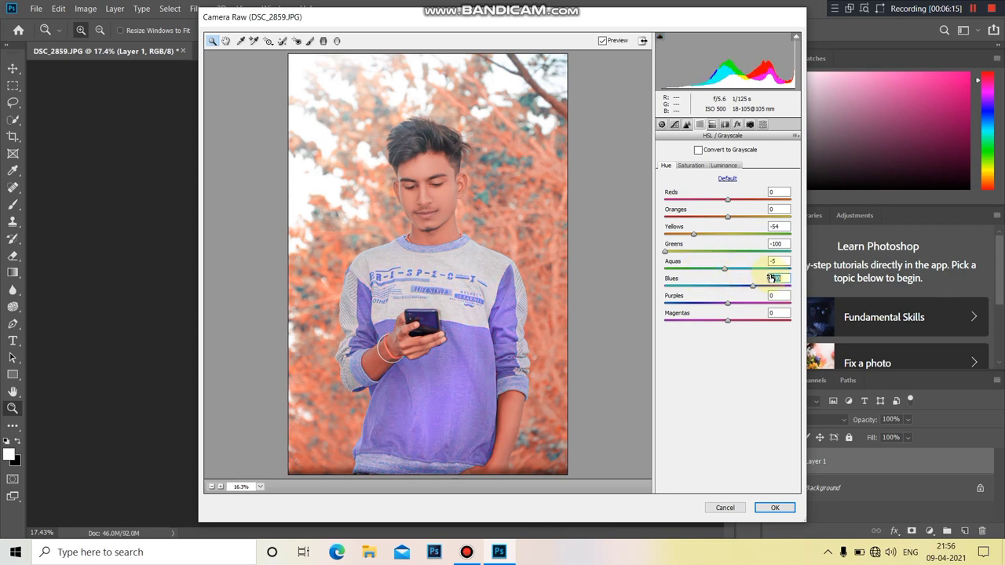
{"action": "left_click", "coordinate": [691, 166]}
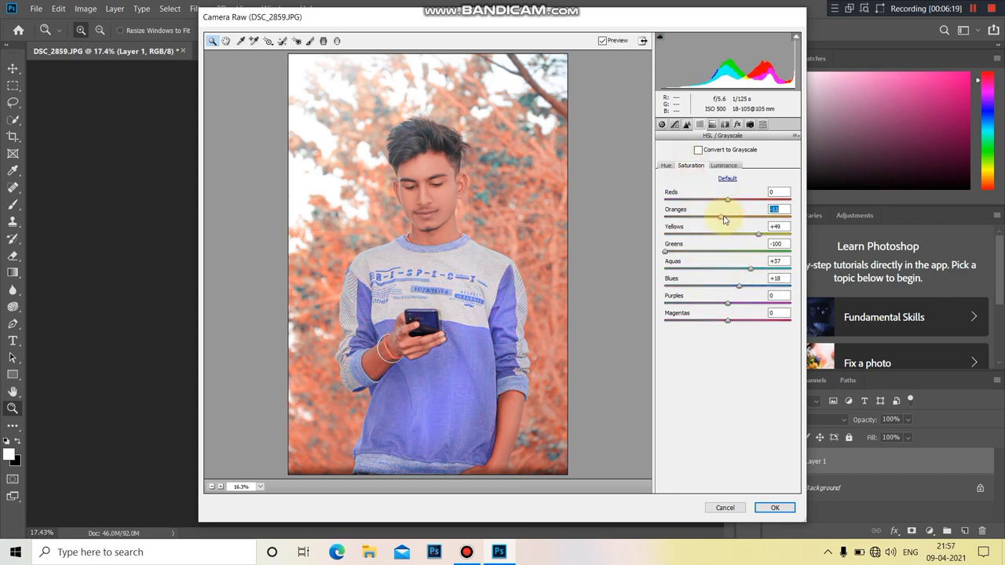
Step: Add a slight post-crop vignette, tweak calibration and Basic tones, and apply the grade
{"action": "left_click", "coordinate": [724, 124]}
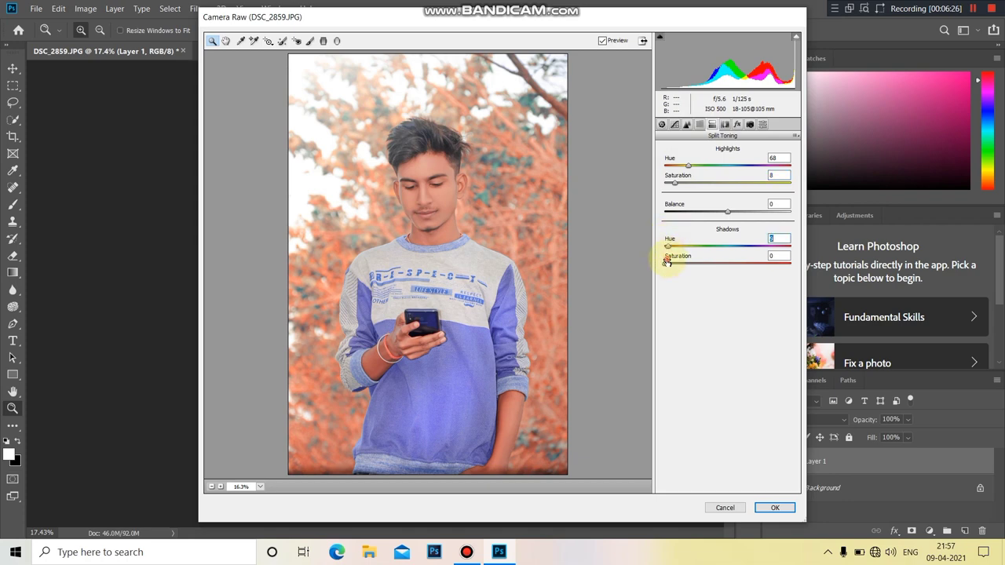
{"action": "left_click", "coordinate": [724, 125]}
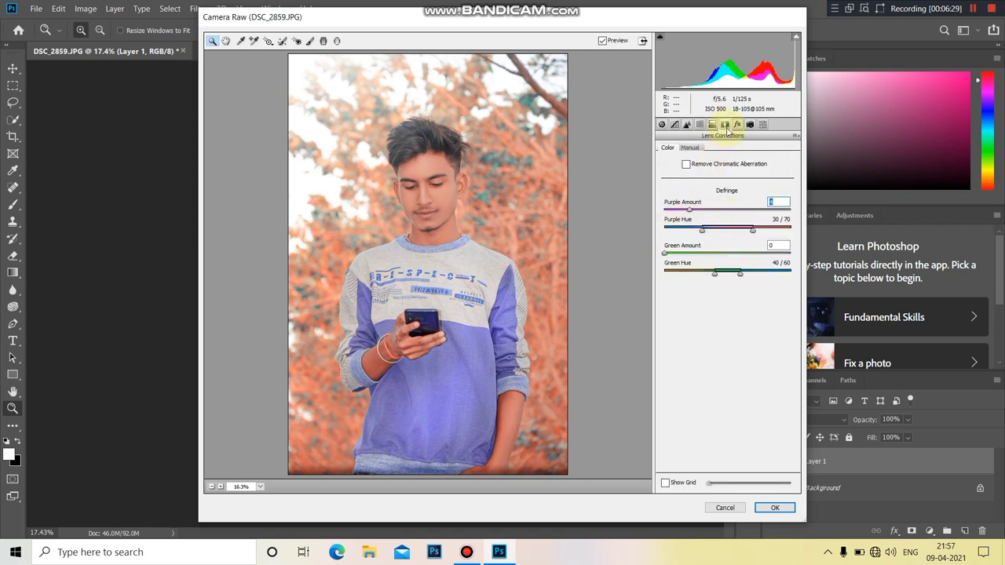
{"action": "left_click", "coordinate": [737, 124]}
{"action": "left_click_drag", "start_coordinate": [728, 260], "coordinate": [727, 261]}
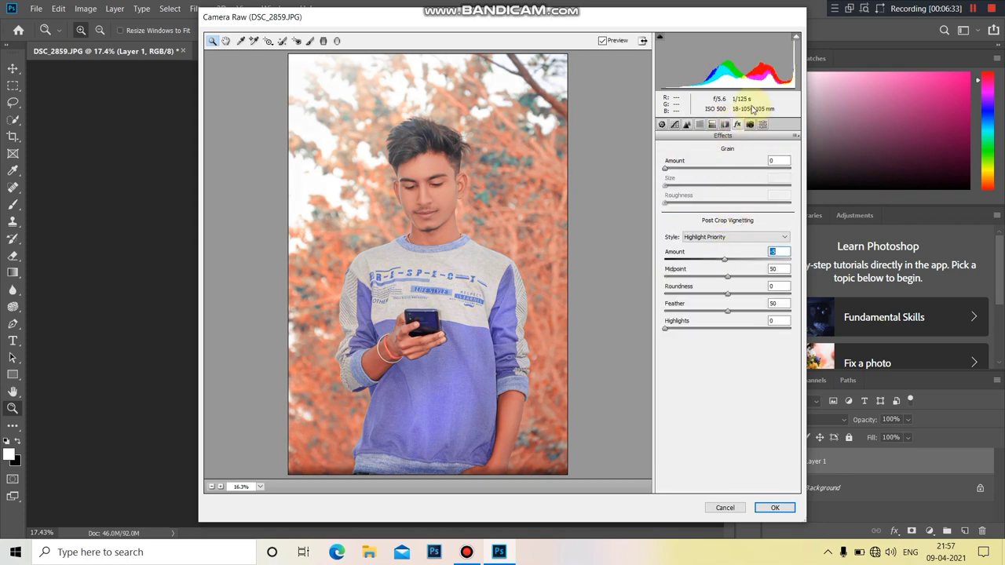
{"action": "left_click", "coordinate": [750, 125]}
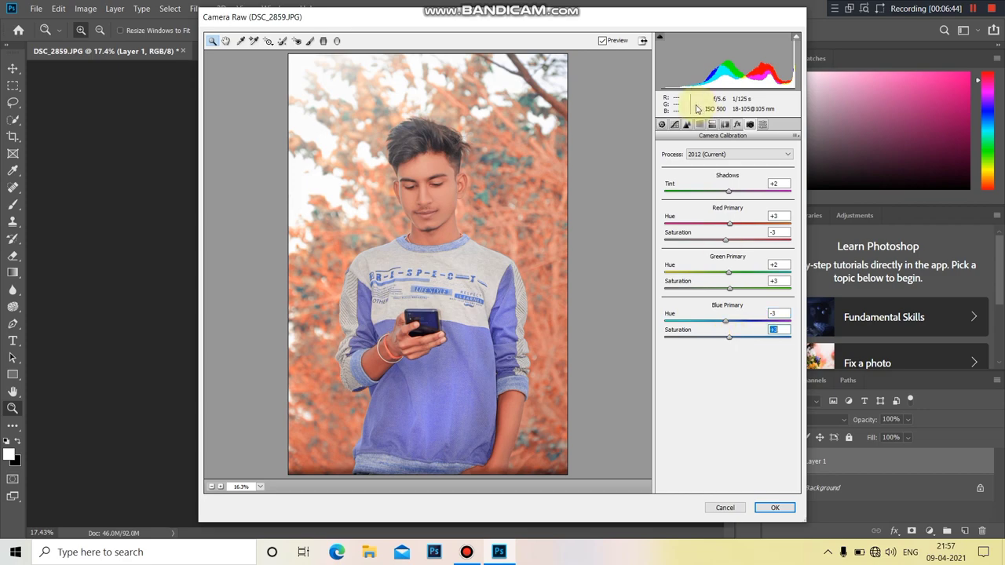
{"action": "left_click", "coordinate": [663, 125]}
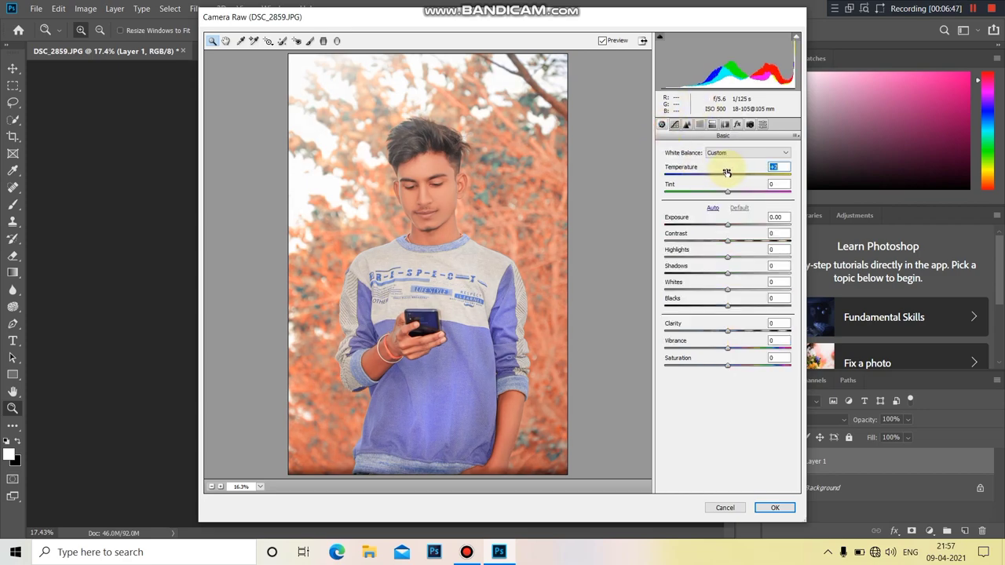
{"action": "left_click", "coordinate": [773, 508]}
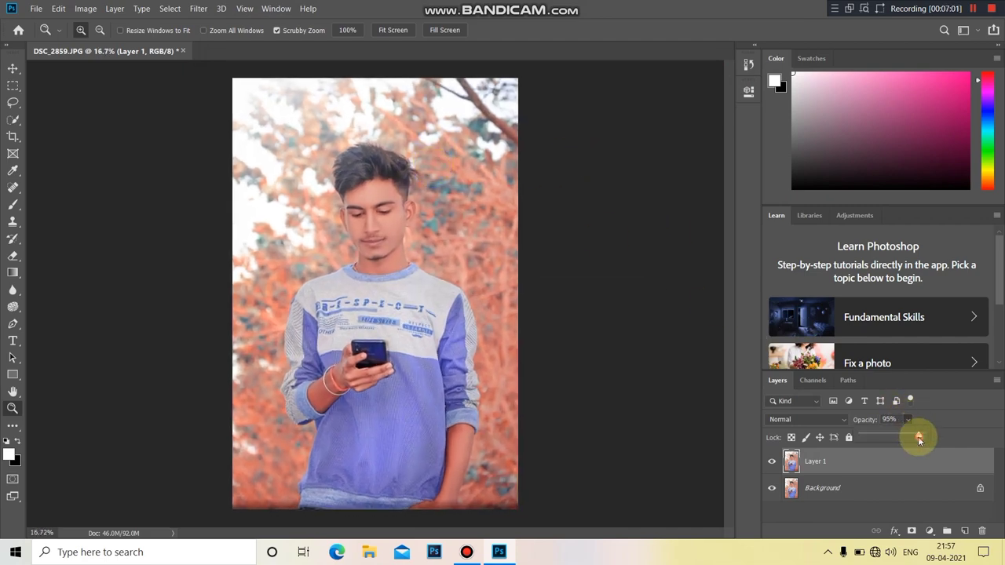
Step: Lower the Camera Raw layer to 35% opacity, flatten, and duplicate the Background
{"action": "left_click_drag", "start_coordinate": [919, 438], "coordinate": [878, 441]}
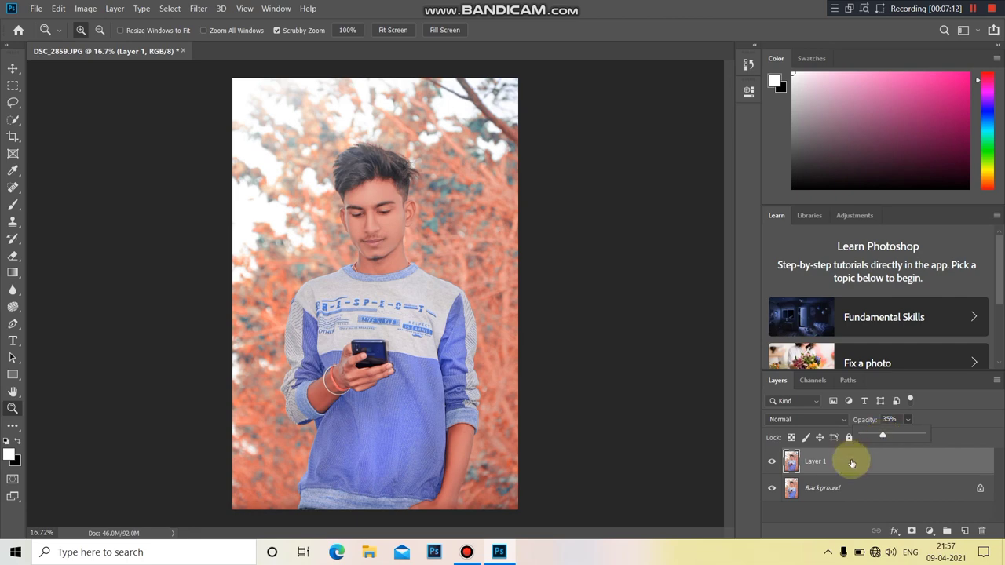
{"action": "right_click", "coordinate": [852, 460]}
{"action": "left_click", "coordinate": [801, 395]}
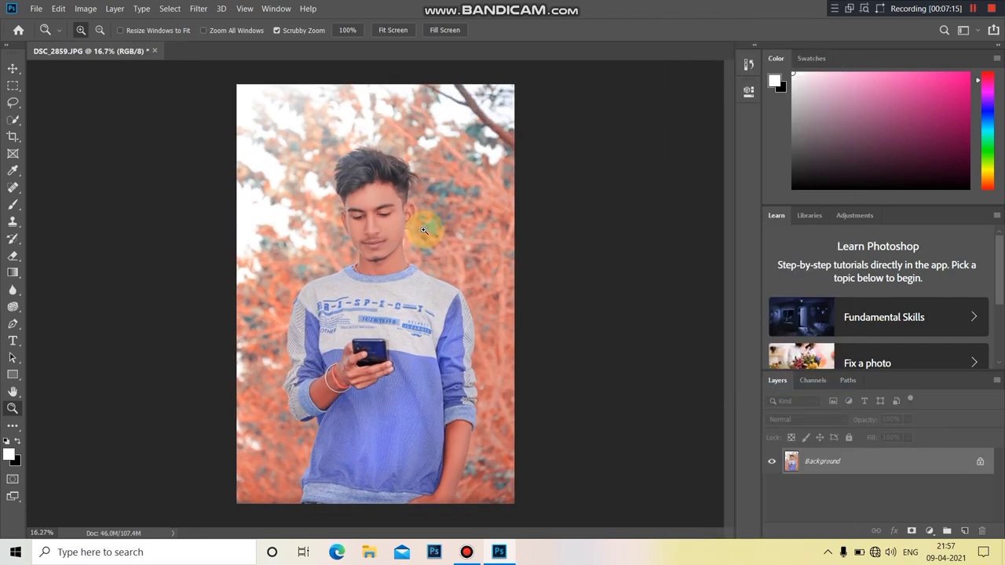
{"action": "key", "text": "ctrl+z"}
{"action": "mouse_move", "coordinate": [427, 230]}
{"action": "left_mouse_down"}
{"action": "mouse_move", "coordinate": [428, 262]}
{"action": "mouse_move", "coordinate": [377, 250]}
{"action": "left_mouse_up"}
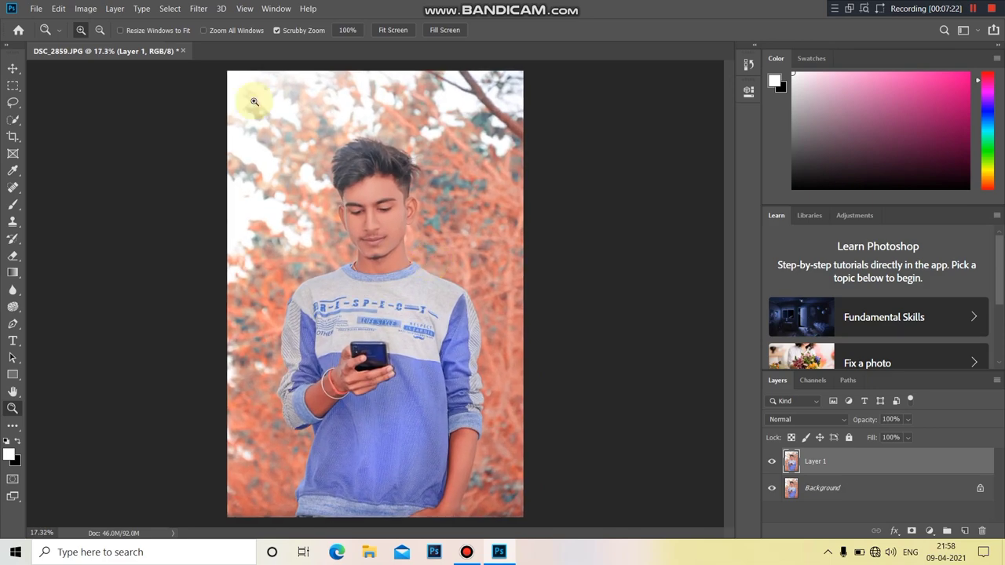
Step: In Selective Color, boost magenta in the Reds and cut cyan and magenta in the Yellows
{"action": "left_click", "coordinate": [85, 9]}
{"action": "mouse_move", "coordinate": [104, 41]}
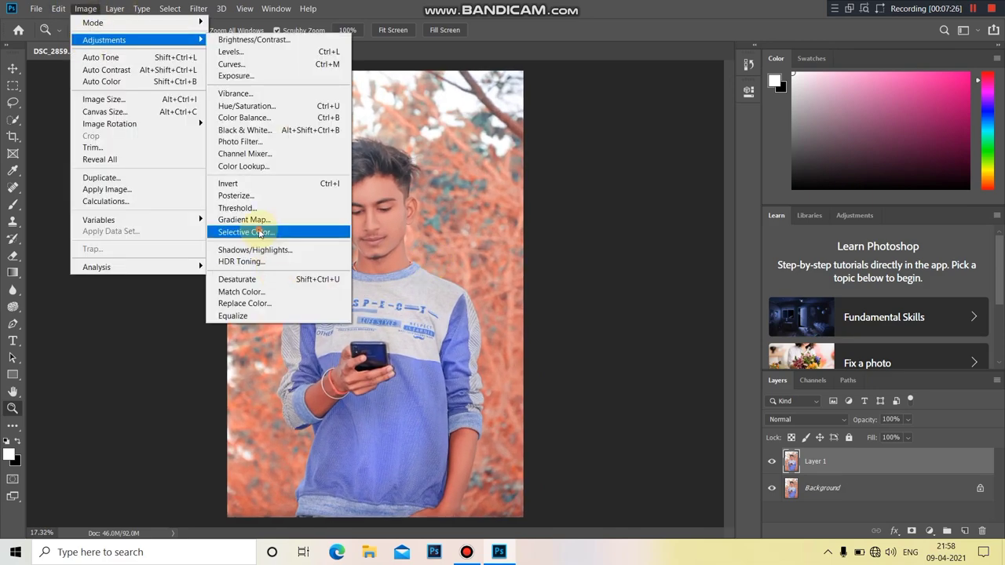
{"action": "left_click", "coordinate": [259, 229]}
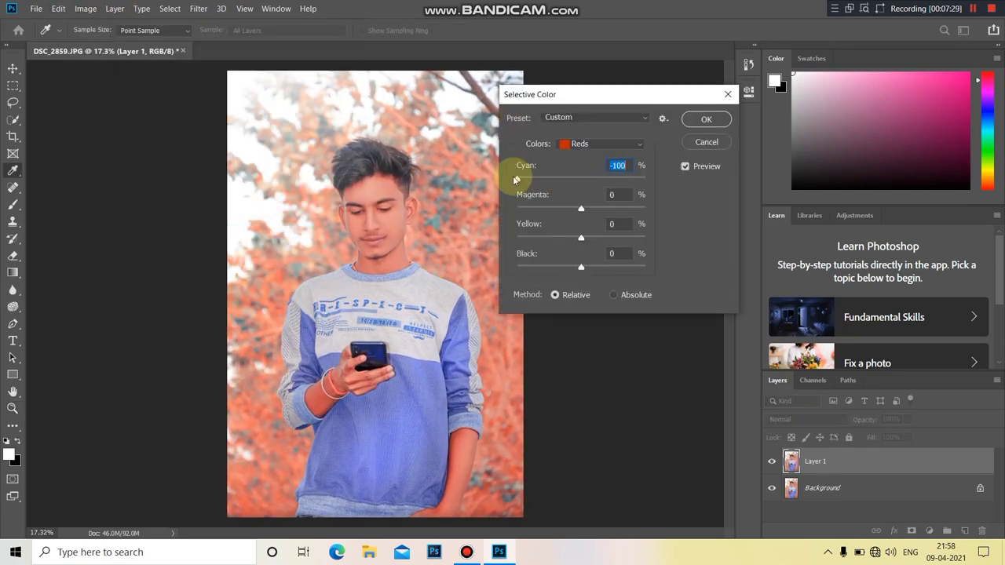
{"action": "mouse_move", "coordinate": [581, 208]}
{"action": "left_mouse_down"}
{"action": "mouse_move", "coordinate": [601, 210]}
{"action": "mouse_move", "coordinate": [579, 206]}
{"action": "left_mouse_up"}
{"action": "left_click", "coordinate": [601, 143]}
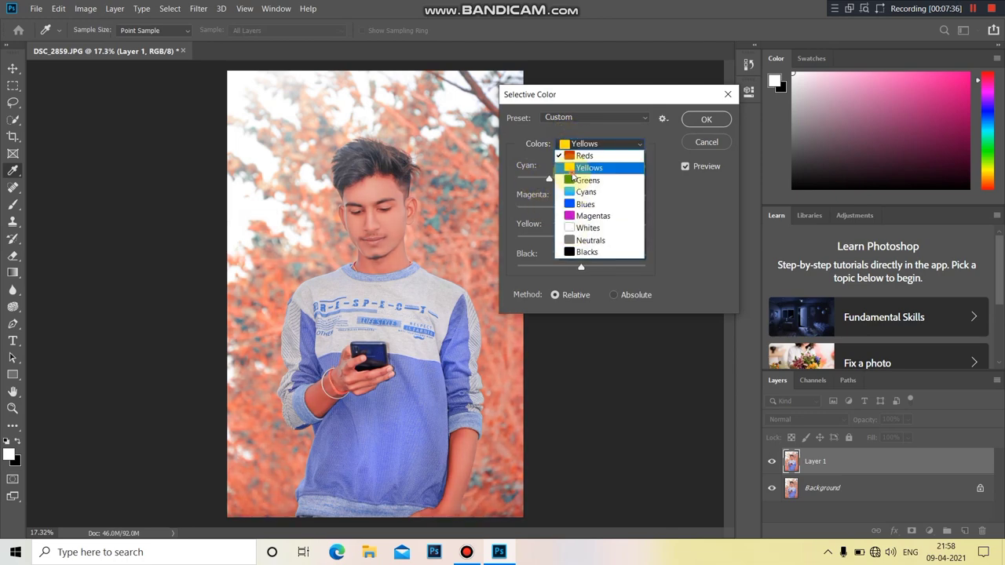
{"action": "left_click", "coordinate": [585, 155]}
{"action": "mouse_move", "coordinate": [536, 181]}
{"action": "left_mouse_down"}
{"action": "mouse_move", "coordinate": [571, 179]}
{"action": "mouse_move", "coordinate": [538, 237]}
{"action": "left_mouse_up"}
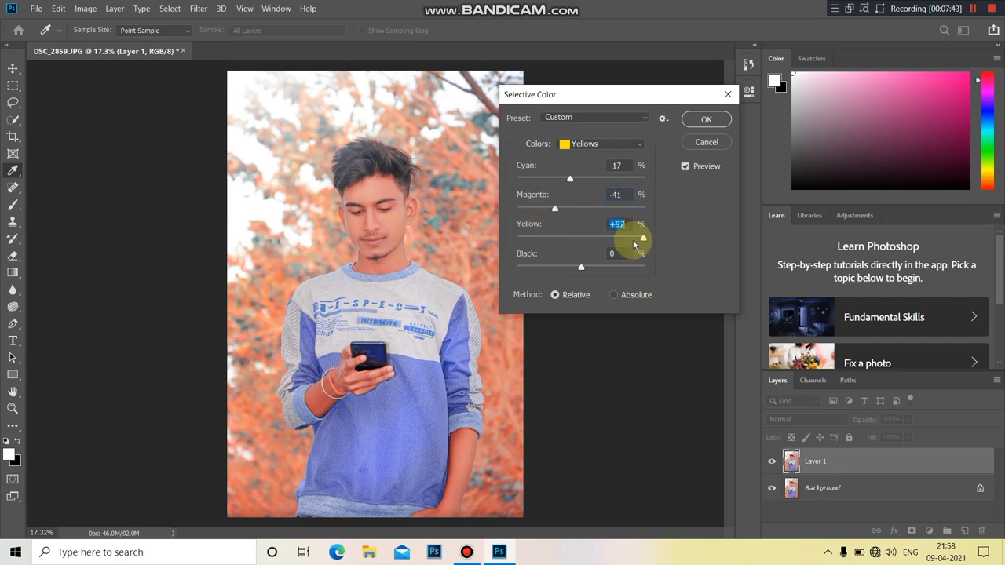
Step: Shift Blues (Cyan +51, Magenta +46, Yellow -37) and Whites (Magenta +53, Yellow -30), then apply
{"action": "left_click", "coordinate": [585, 145]}
{"action": "left_click", "coordinate": [628, 202]}
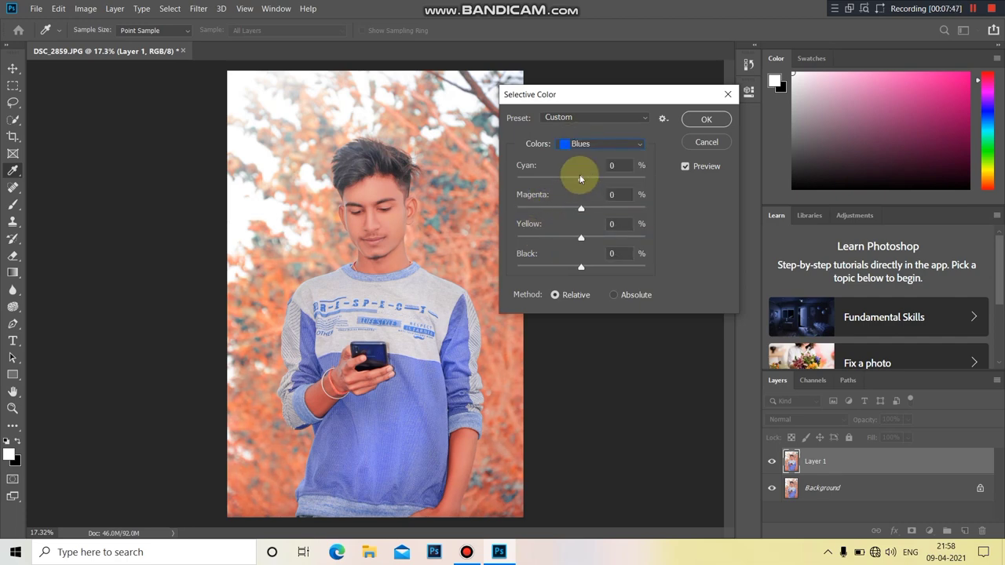
{"action": "left_click_drag", "start_coordinate": [580, 180], "coordinate": [615, 180]}
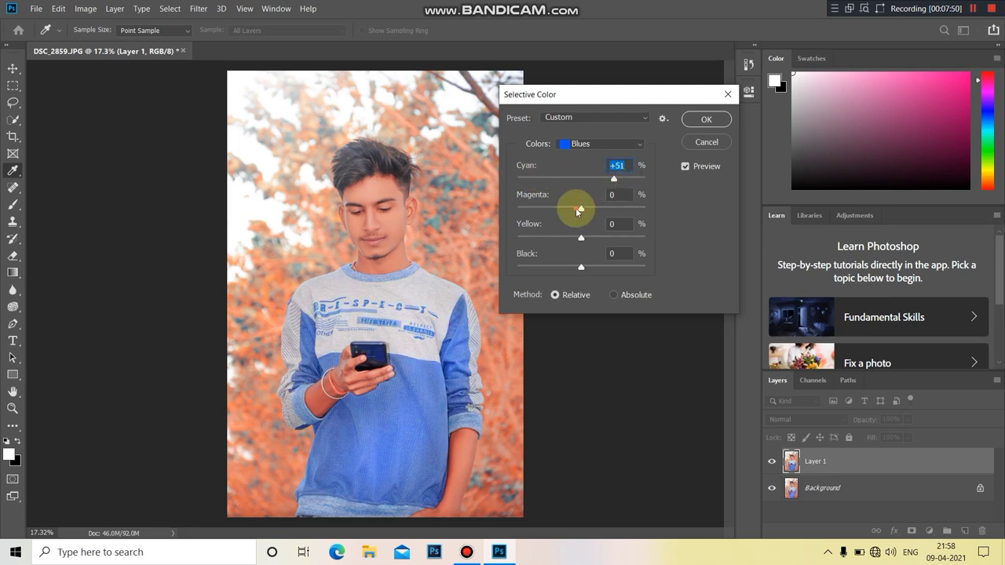
{"action": "left_click_drag", "start_coordinate": [579, 209], "coordinate": [616, 210]}
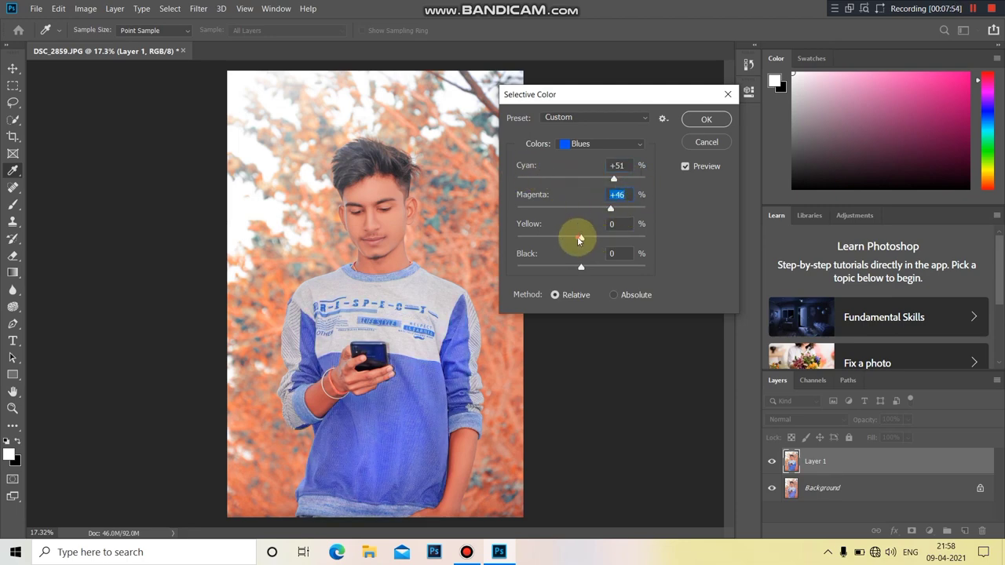
{"action": "left_click_drag", "start_coordinate": [581, 238], "coordinate": [554, 236]}
{"action": "left_click", "coordinate": [580, 149]}
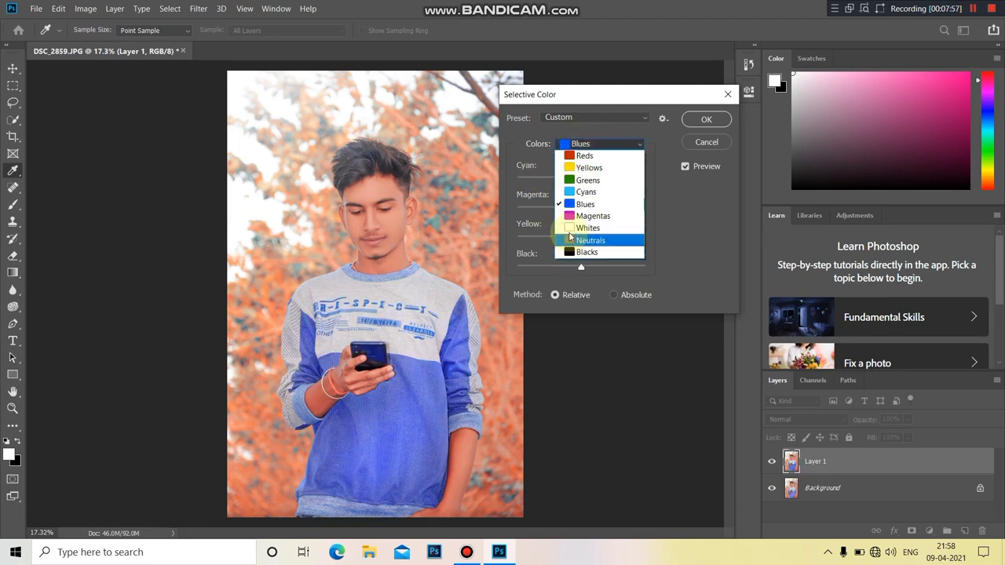
{"action": "left_click", "coordinate": [581, 226]}
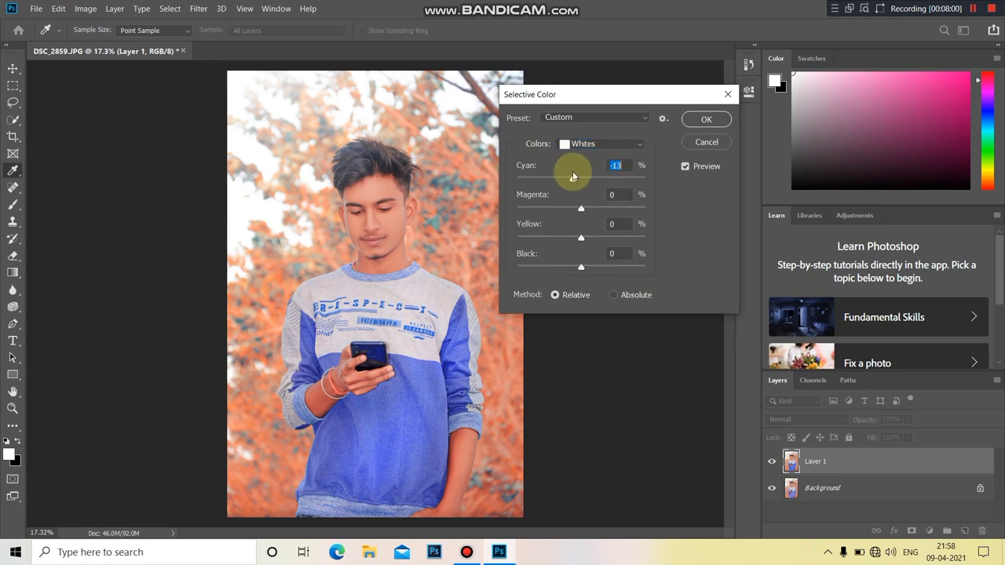
{"action": "mouse_move", "coordinate": [585, 210]}
{"action": "left_mouse_down"}
{"action": "mouse_move", "coordinate": [616, 209]}
{"action": "mouse_move", "coordinate": [564, 237]}
{"action": "left_mouse_up"}
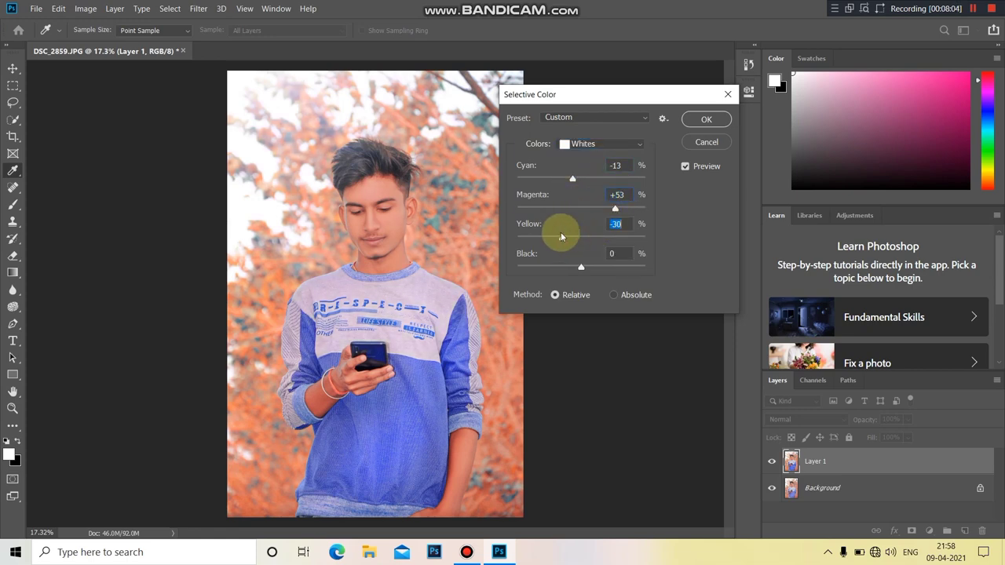
{"action": "left_click", "coordinate": [705, 119]}
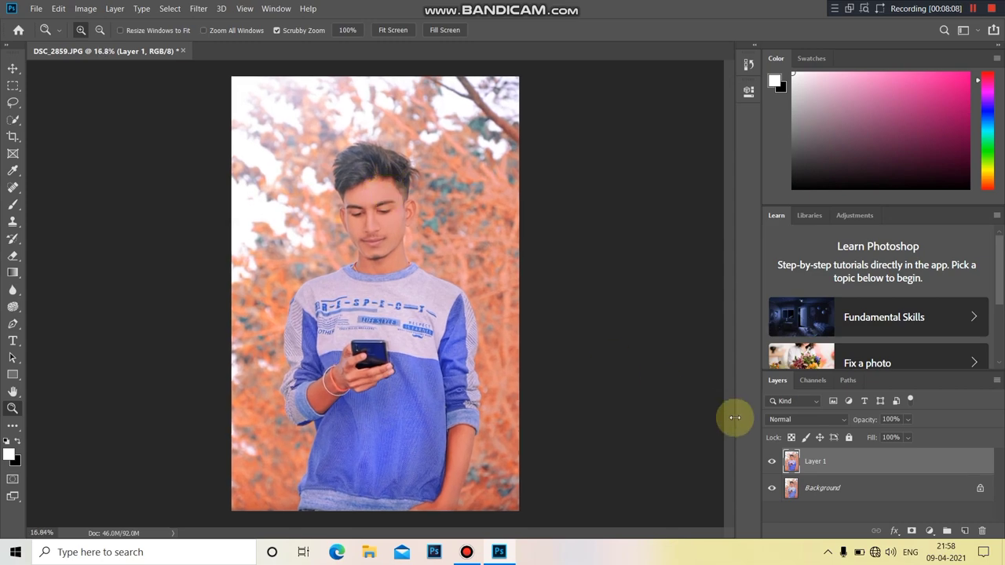
Step: Set the graded layer to 80% opacity, flatten the image, and duplicate the Background
{"action": "left_click", "coordinate": [771, 464]}
{"action": "left_click", "coordinate": [771, 463]}
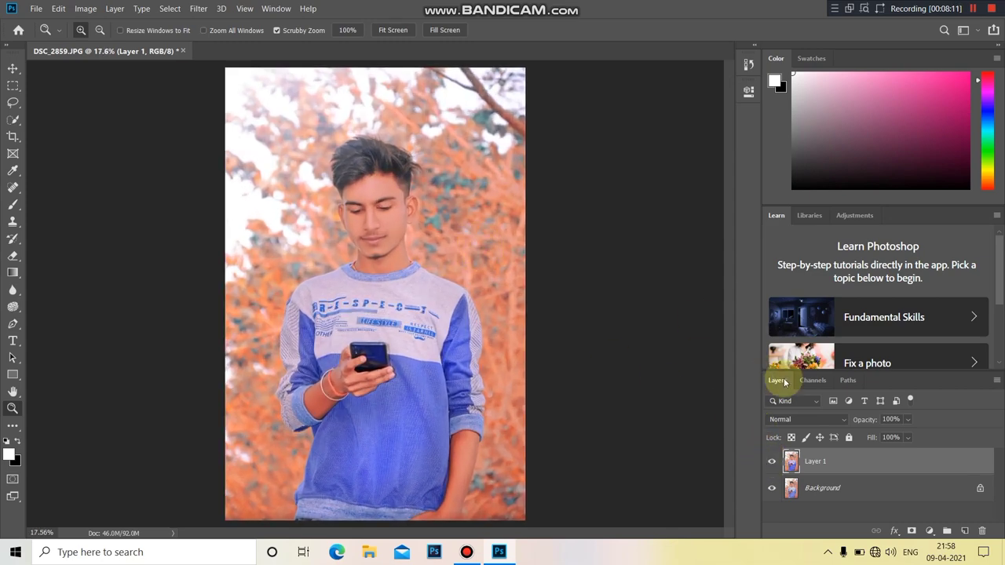
{"action": "left_click_drag", "start_coordinate": [918, 436], "coordinate": [910, 435]}
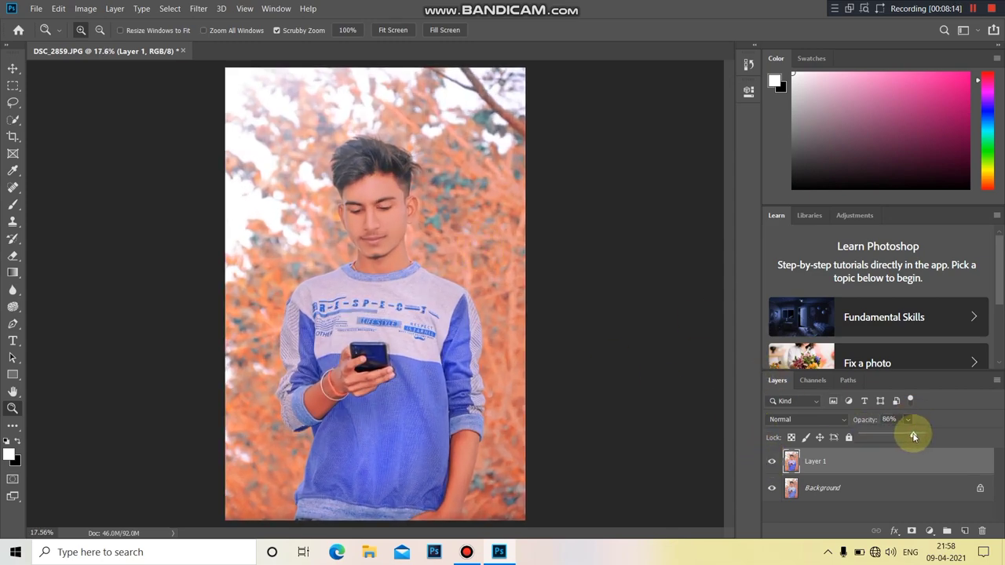
{"action": "left_click_drag", "start_coordinate": [502, 230], "coordinate": [492, 228]}
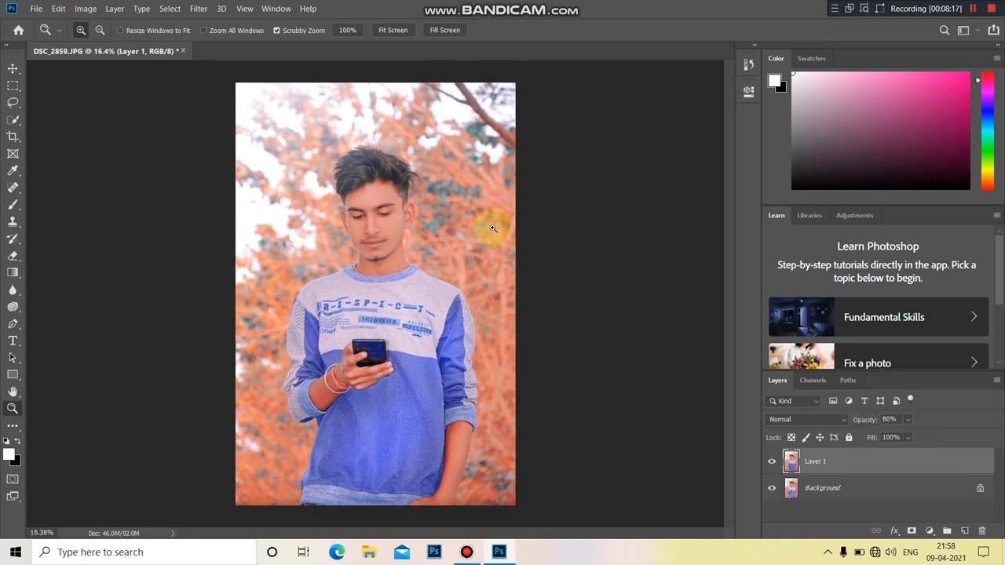
{"action": "right_click", "coordinate": [854, 460]}
{"action": "left_click", "coordinate": [751, 399]}
{"action": "left_click_drag", "start_coordinate": [440, 202], "coordinate": [442, 208]}
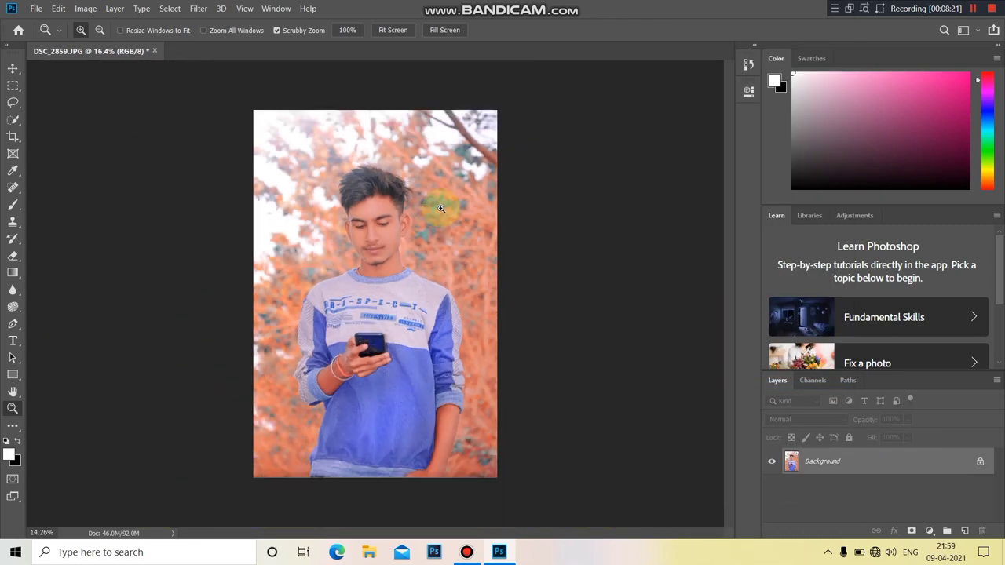
{"action": "left_click_drag", "start_coordinate": [346, 204], "coordinate": [351, 204]}
{"action": "key", "text": "ctrl+j"}
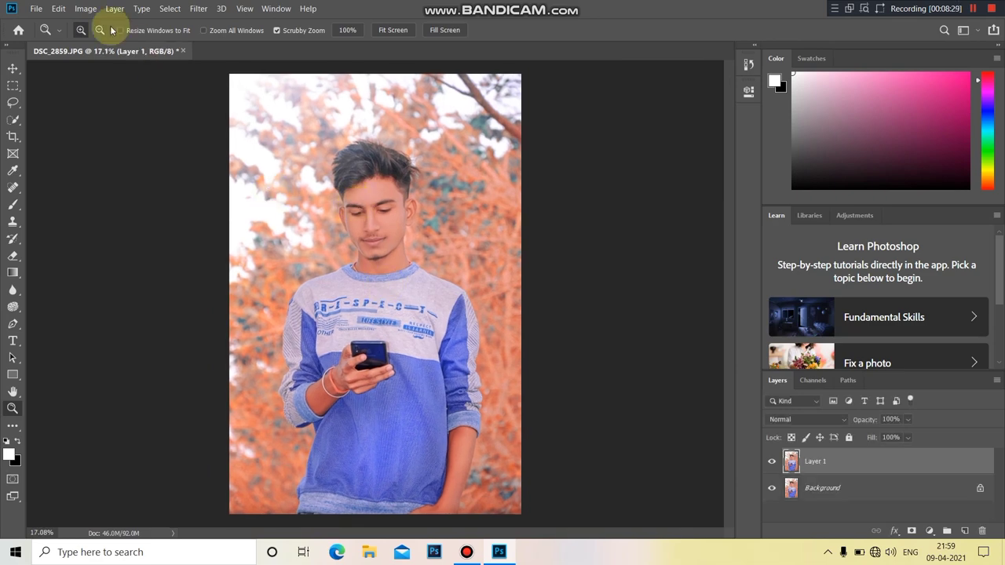
Step: In Selective Color, pull magenta from the Greens and set Cyans Magenta to -76
{"action": "left_click", "coordinate": [86, 9]}
{"action": "mouse_move", "coordinate": [103, 40]}
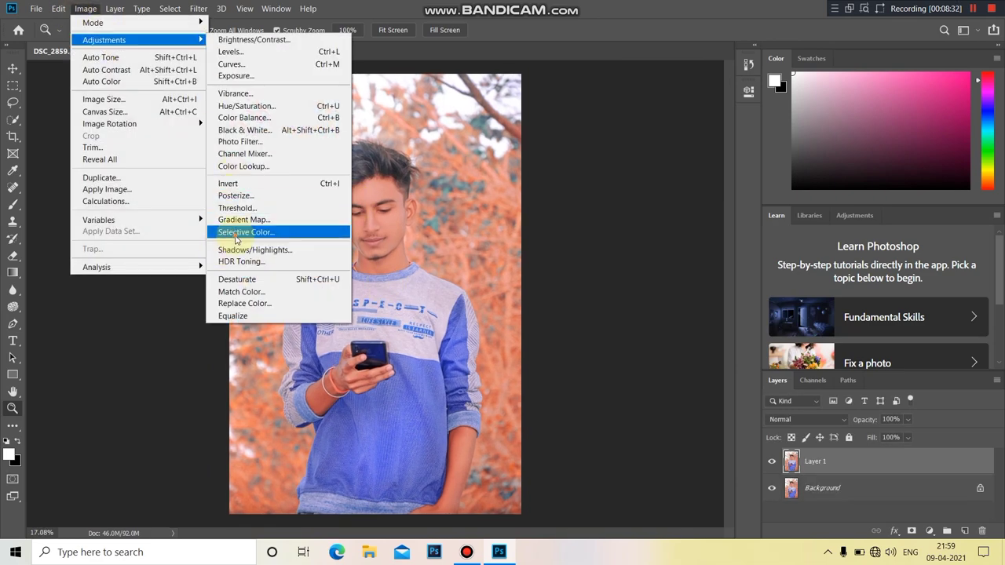
{"action": "left_click", "coordinate": [235, 233]}
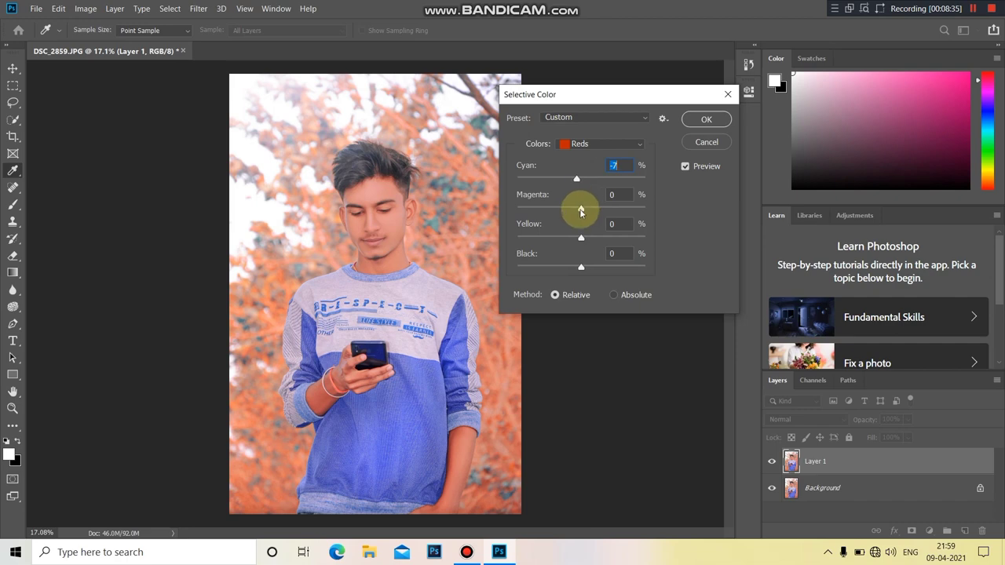
{"action": "left_click", "coordinate": [581, 144]}
{"action": "left_click", "coordinate": [581, 161]}
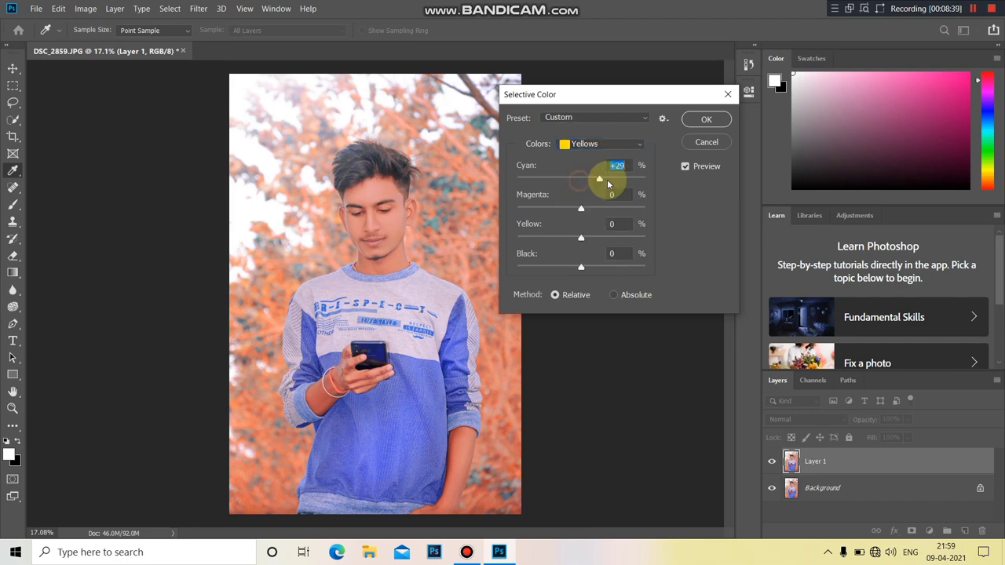
{"action": "left_click", "coordinate": [585, 144]}
{"action": "left_click", "coordinate": [580, 175]}
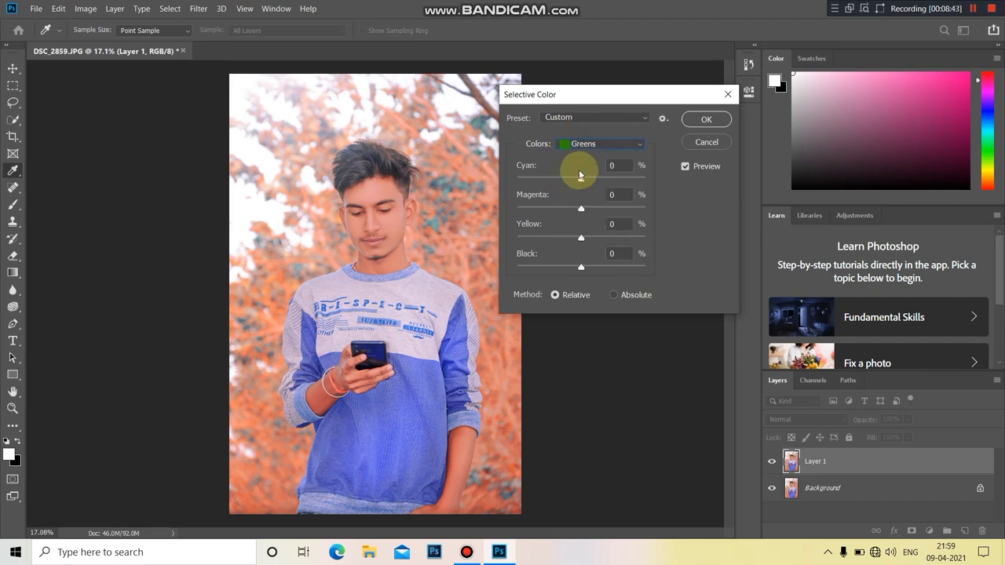
{"action": "mouse_move", "coordinate": [582, 209]}
{"action": "left_mouse_down"}
{"action": "mouse_move", "coordinate": [684, 213]}
{"action": "mouse_move", "coordinate": [562, 208]}
{"action": "mouse_move", "coordinate": [654, 239]}
{"action": "mouse_move", "coordinate": [582, 237]}
{"action": "left_mouse_up"}
{"action": "left_click", "coordinate": [574, 144]}
{"action": "left_click", "coordinate": [579, 190]}
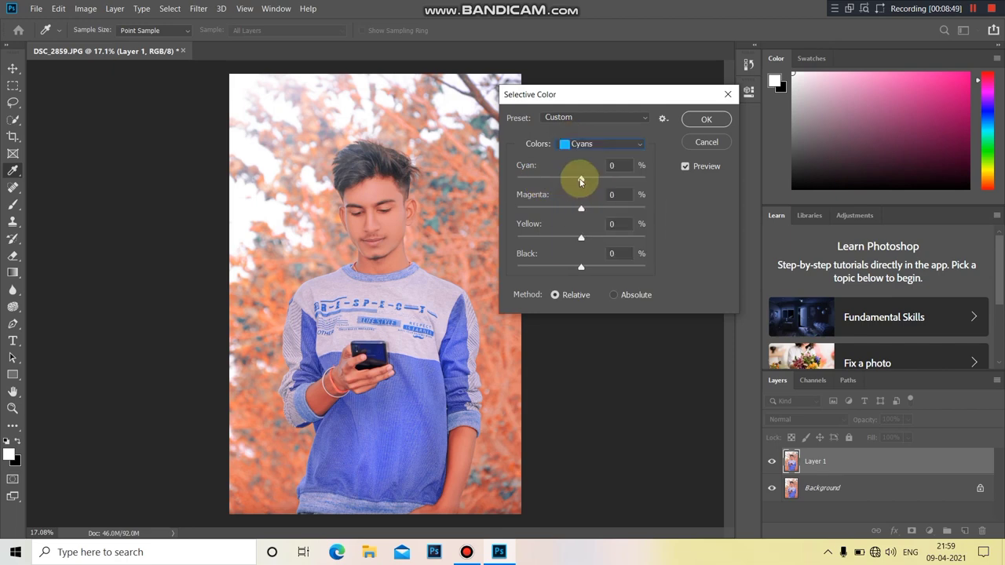
{"action": "left_click_drag", "start_coordinate": [581, 179], "coordinate": [638, 179]}
{"action": "left_click_drag", "start_coordinate": [583, 203], "coordinate": [650, 212]}
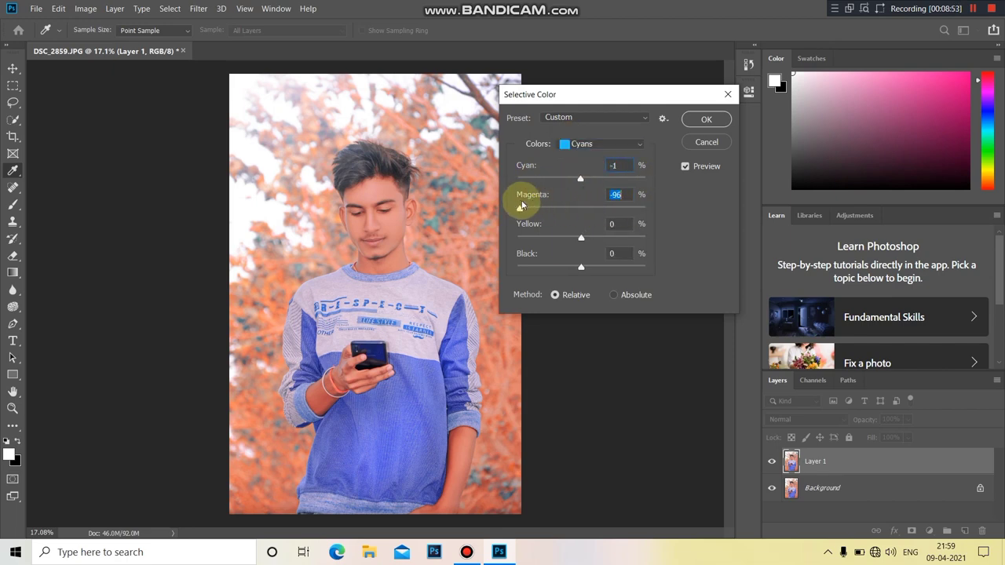
{"action": "left_click_drag", "start_coordinate": [520, 206], "coordinate": [533, 208]}
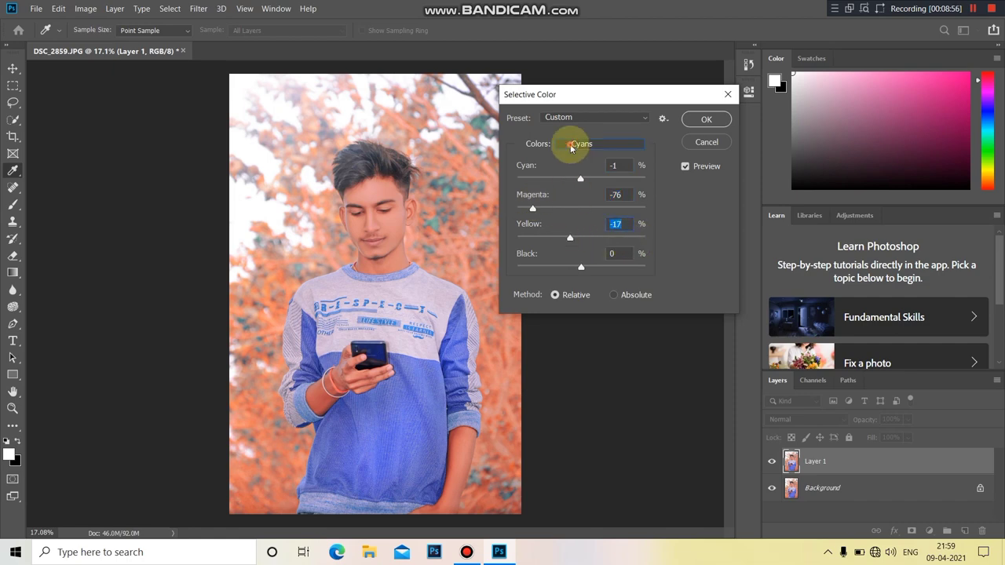
Step: Fine-tune the Magentas, add Cyan +5 to the Neutrals, apply, and fit the photo in view
{"action": "left_click", "coordinate": [572, 144]}
{"action": "left_click", "coordinate": [581, 214]}
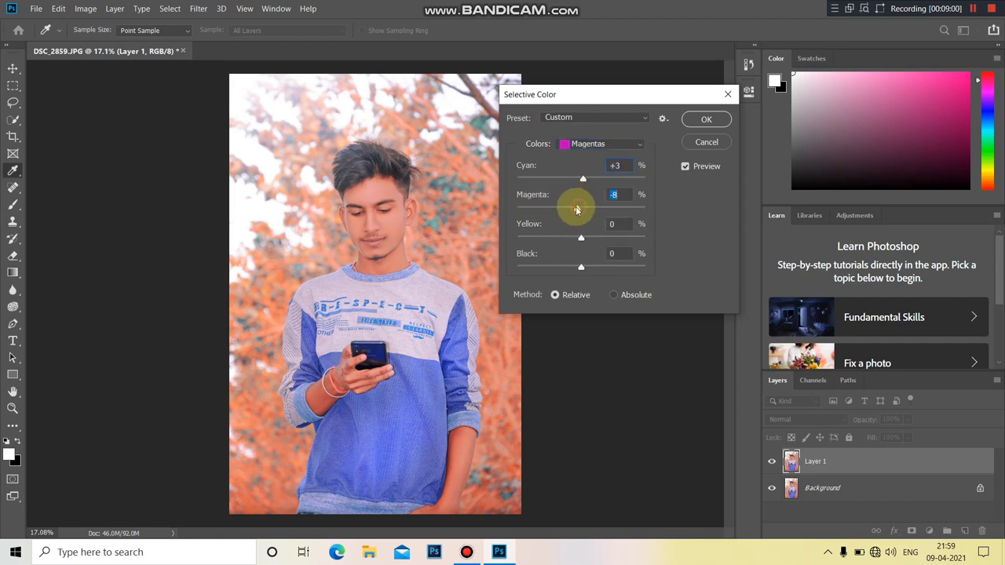
{"action": "left_click_drag", "start_coordinate": [577, 209], "coordinate": [584, 235]}
{"action": "left_click", "coordinate": [601, 144]}
{"action": "left_click", "coordinate": [585, 175]}
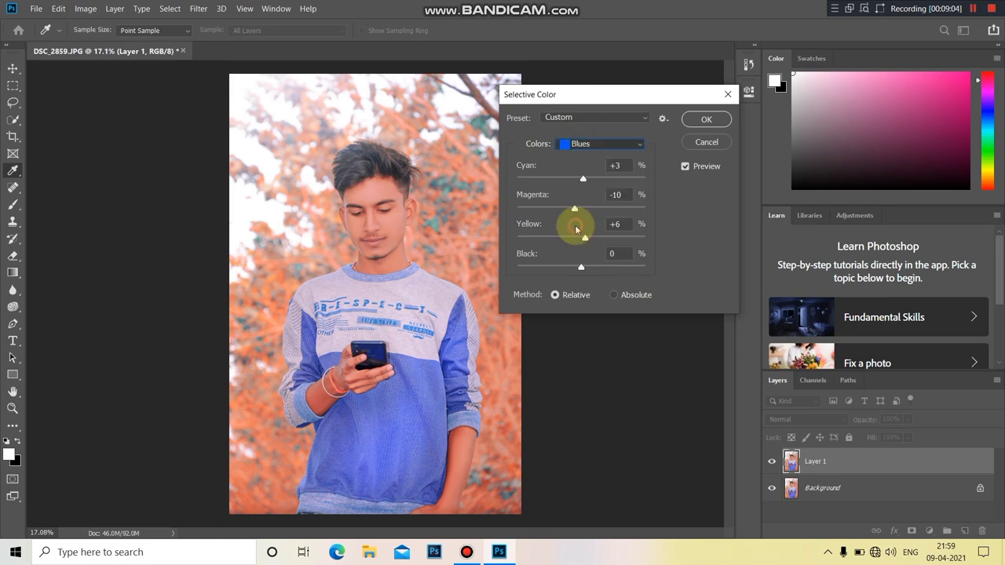
{"action": "left_click", "coordinate": [601, 143]}
{"action": "left_click", "coordinate": [581, 180]}
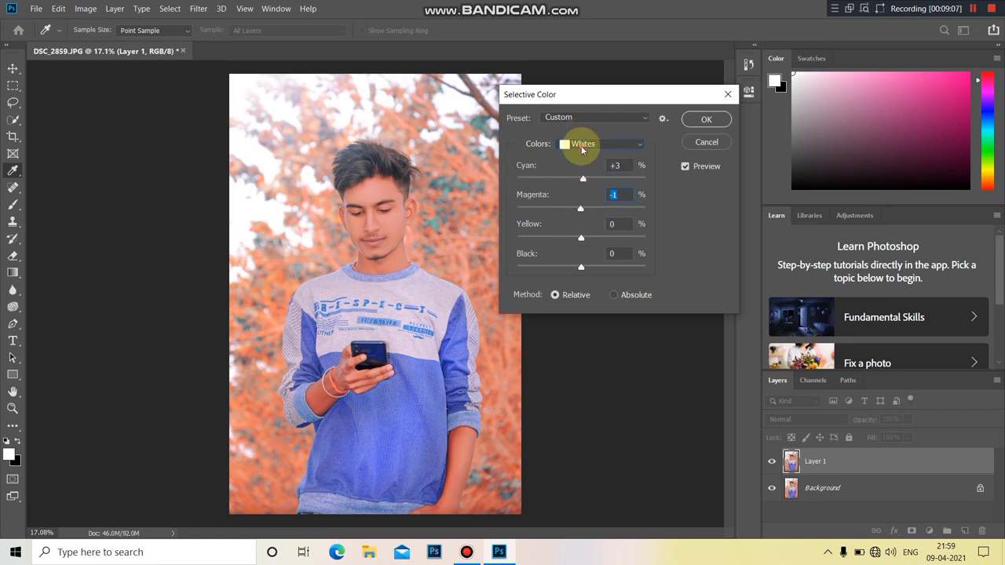
{"action": "left_click", "coordinate": [581, 145]}
{"action": "left_click", "coordinate": [581, 240]}
{"action": "left_click_drag", "start_coordinate": [584, 181], "coordinate": [585, 180]}
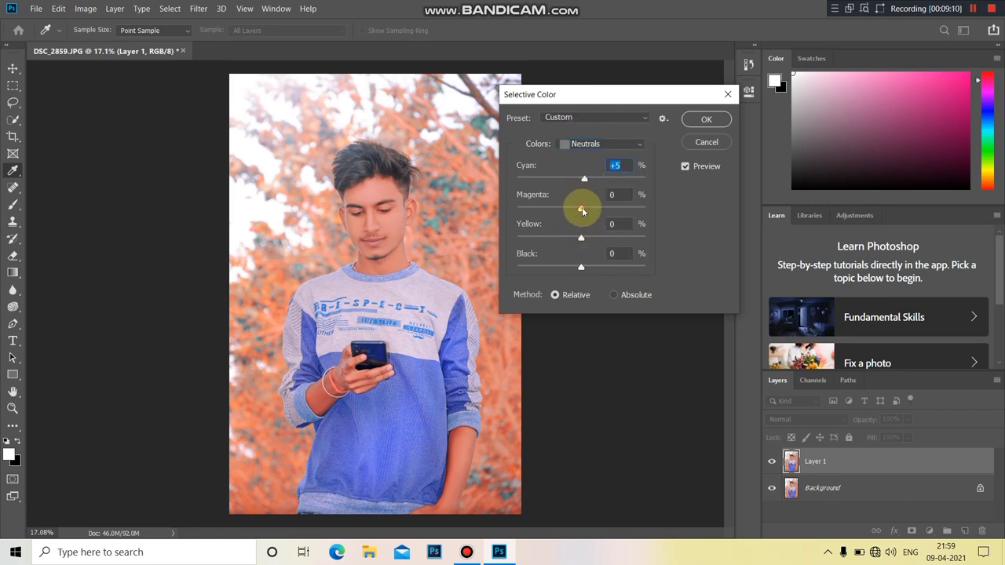
{"action": "left_click", "coordinate": [582, 208]}
{"action": "left_click", "coordinate": [707, 119]}
{"action": "key", "text": "z"}
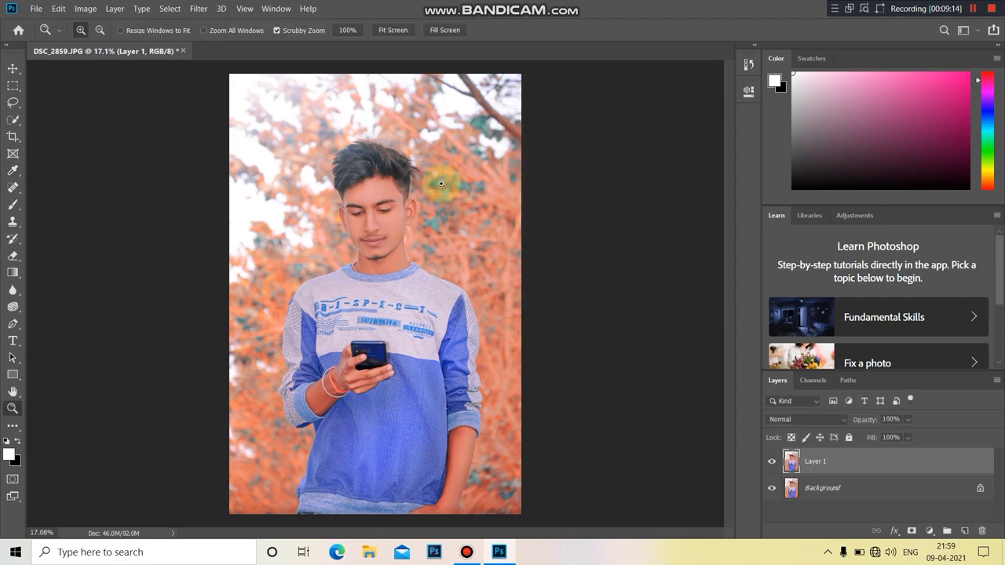
{"action": "key", "text": "ctrl+0"}
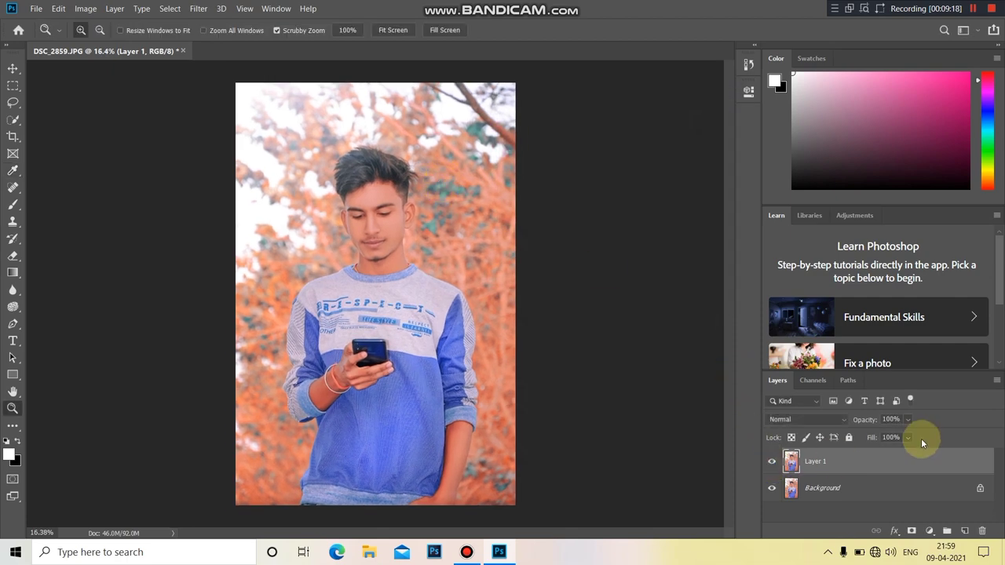
Step: Set Layer 1 to 90% opacity and merge visible into the Background
{"action": "left_click_drag", "start_coordinate": [918, 433], "coordinate": [912, 434]}
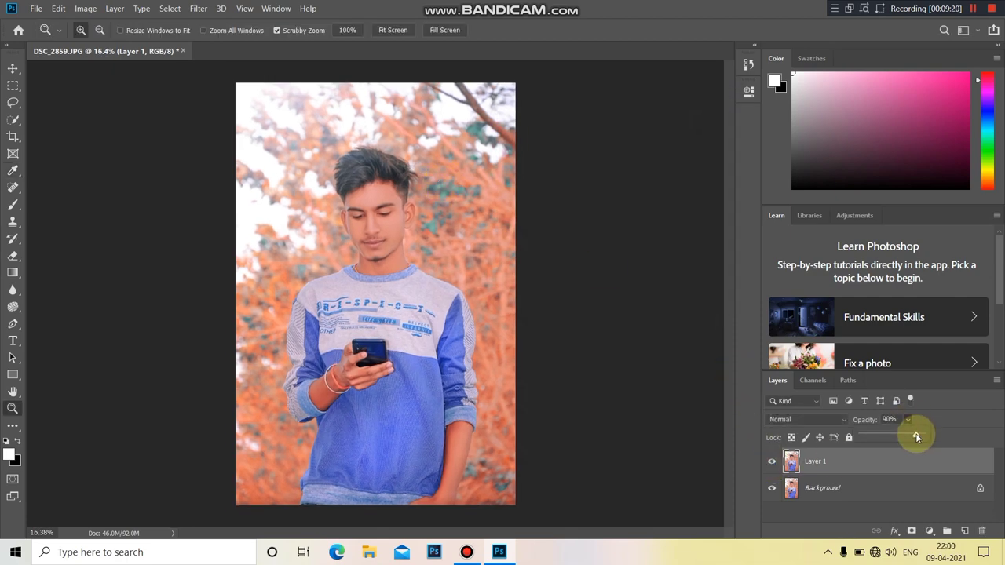
{"action": "right_click", "coordinate": [846, 466]}
{"action": "left_click", "coordinate": [723, 392]}
Step: Place the logo from Pictures\my logo as linked, scaled to about 4.31% at bottom-left
{"action": "left_click", "coordinate": [37, 8]}
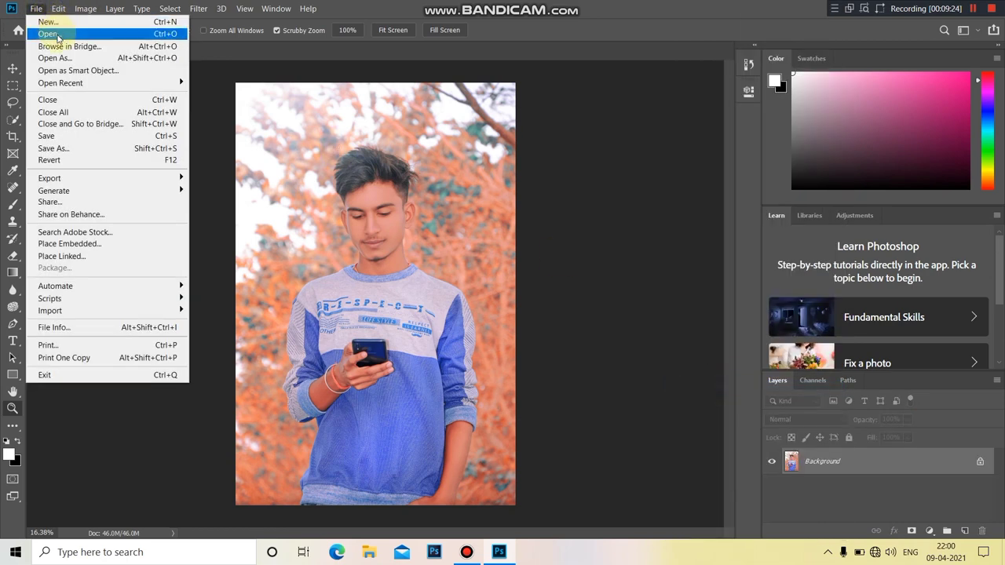
{"action": "left_click", "coordinate": [71, 256]}
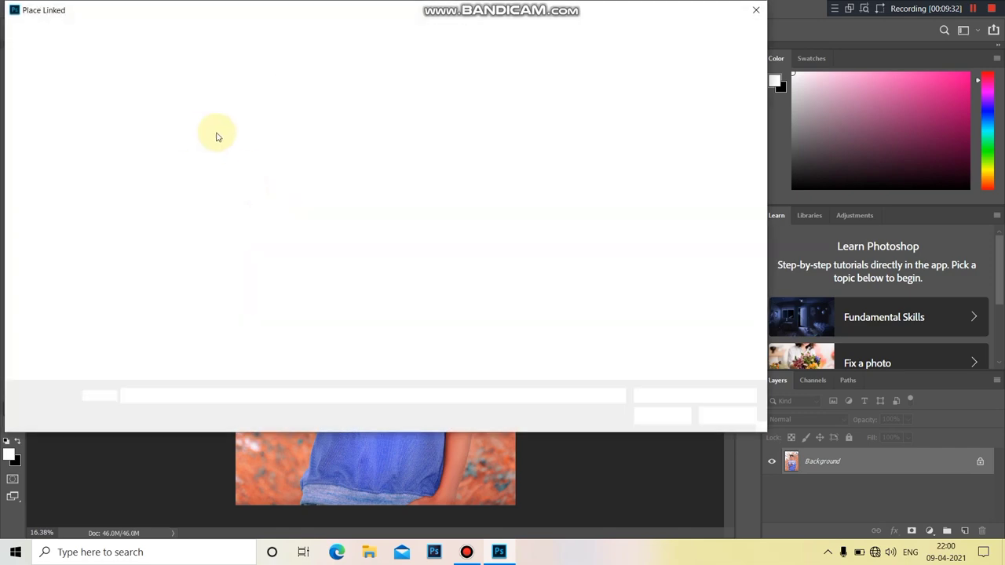
{"action": "left_click", "coordinate": [51, 149]}
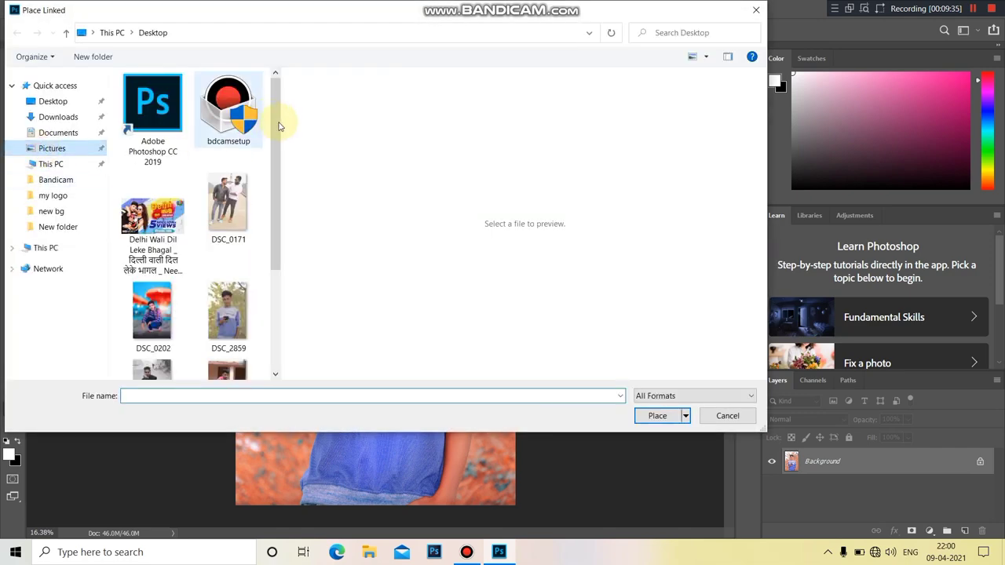
{"action": "double_click", "coordinate": [247, 172]}
{"action": "double_click", "coordinate": [162, 191]}
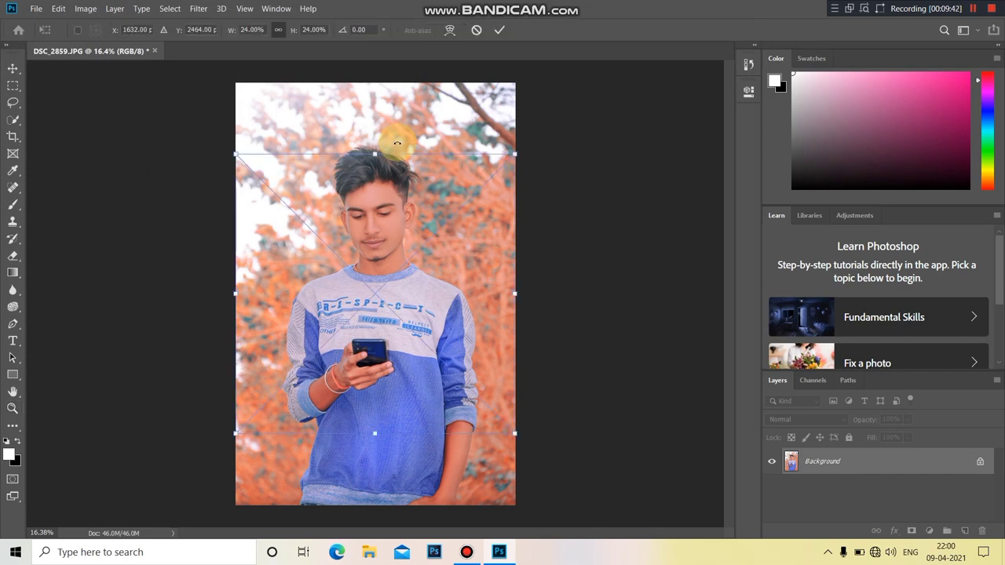
{"action": "mouse_move", "coordinate": [516, 147]}
{"action": "left_mouse_down"}
{"action": "mouse_move", "coordinate": [374, 311]}
{"action": "mouse_move", "coordinate": [270, 399]}
{"action": "mouse_move", "coordinate": [293, 441]}
{"action": "left_mouse_up"}
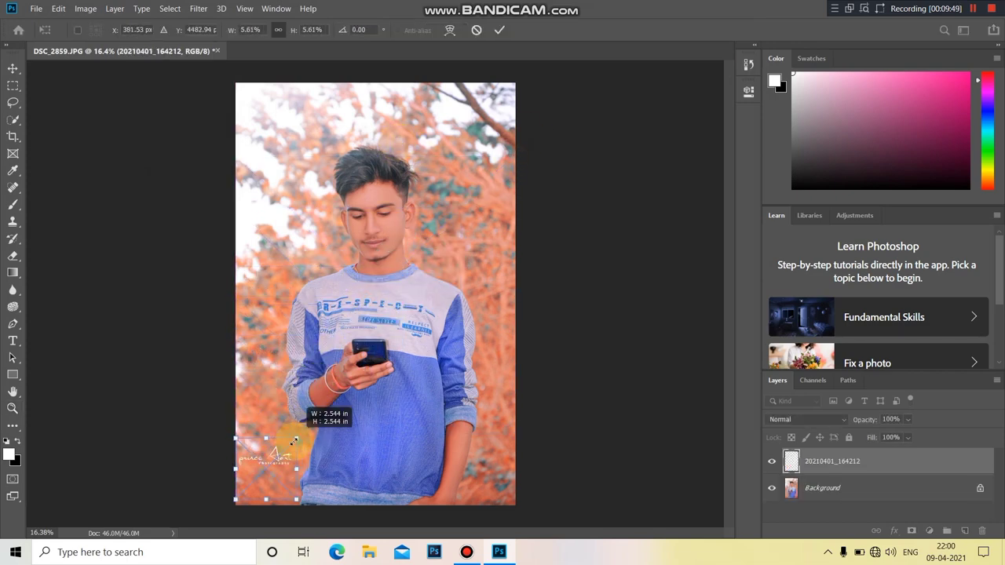
{"action": "left_click_drag", "start_coordinate": [267, 482], "coordinate": [270, 489]}
{"action": "mouse_move", "coordinate": [297, 444]}
{"action": "left_mouse_down"}
{"action": "mouse_move", "coordinate": [274, 465]}
{"action": "mouse_move", "coordinate": [283, 462]}
{"action": "left_mouse_up"}
{"action": "left_click", "coordinate": [499, 31]}
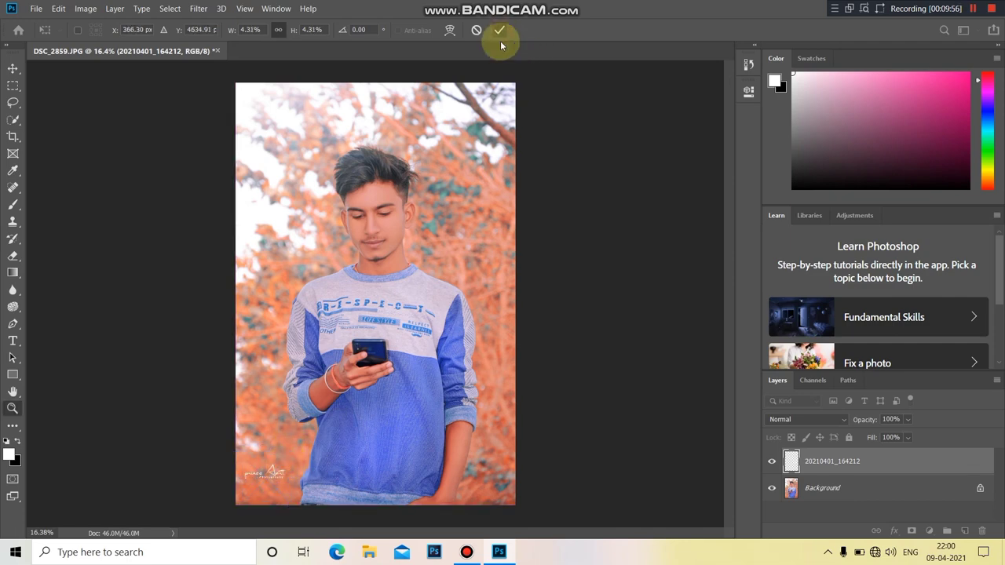